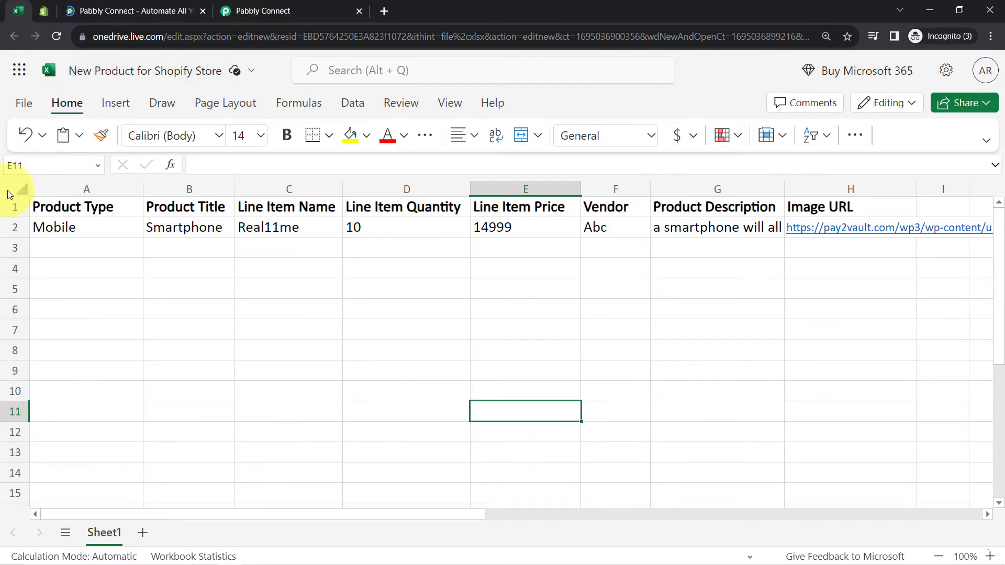
Examine the product columns and rows in the Excel sheet and compare them with the Shopify store's product list
left_click(7, 229)
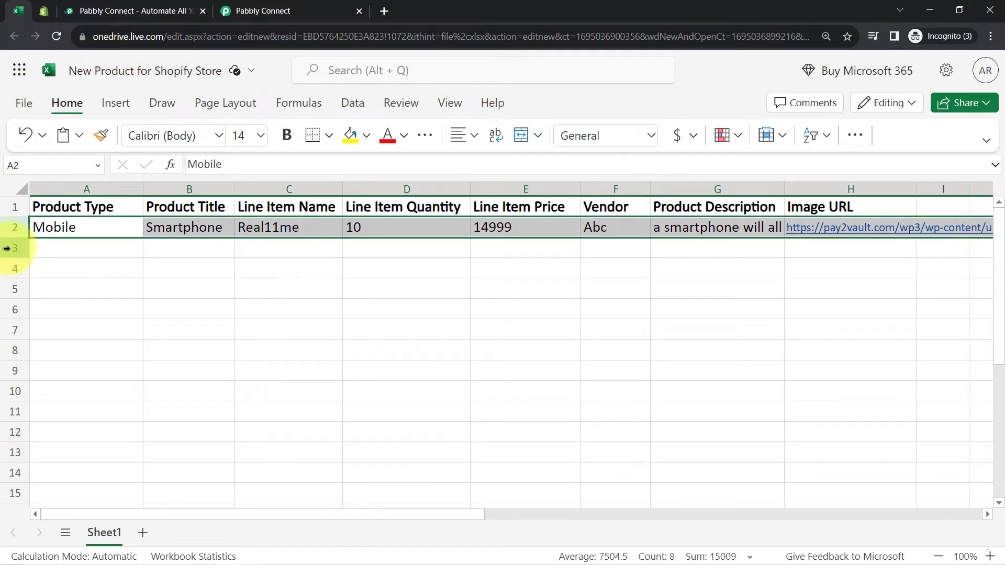
left_click(6, 248)
left_click(9, 269)
left_click(13, 288)
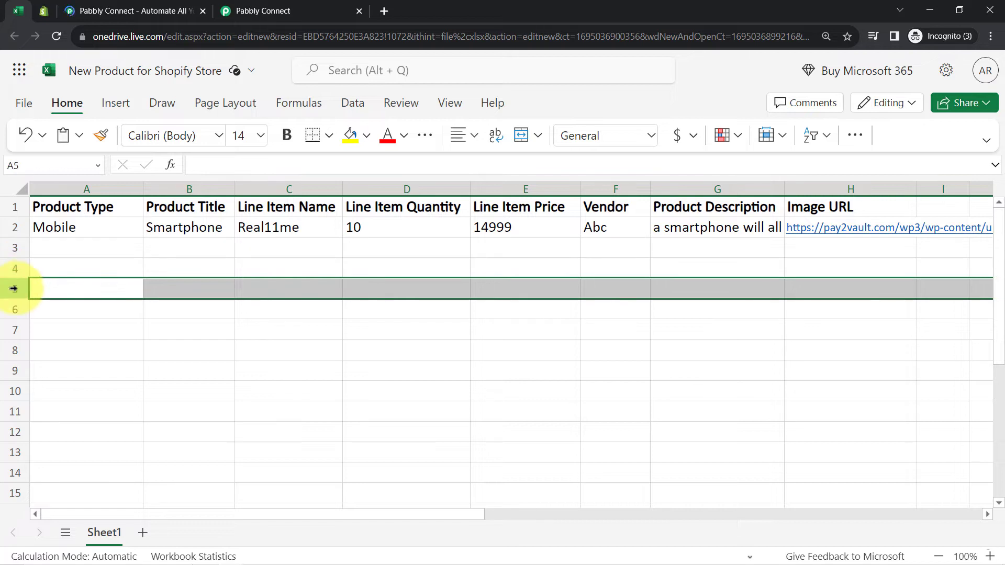
left_click(17, 313)
left_click(14, 329)
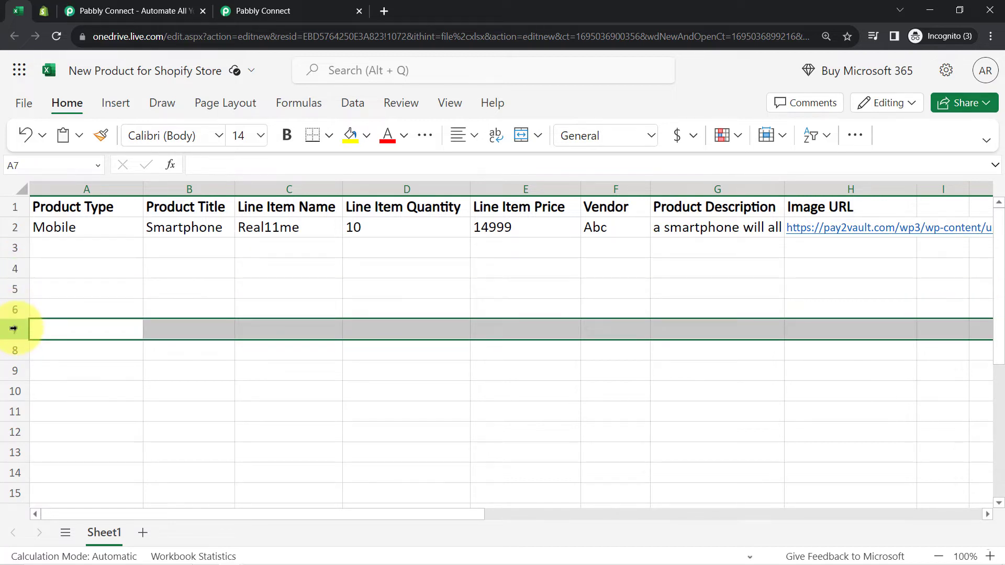
left_click(45, 11)
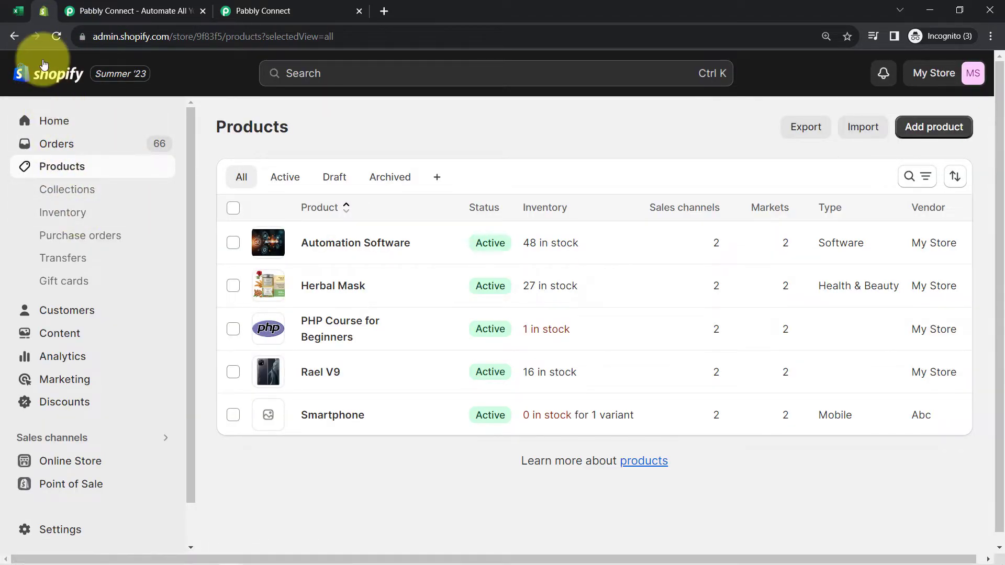
left_click(18, 11)
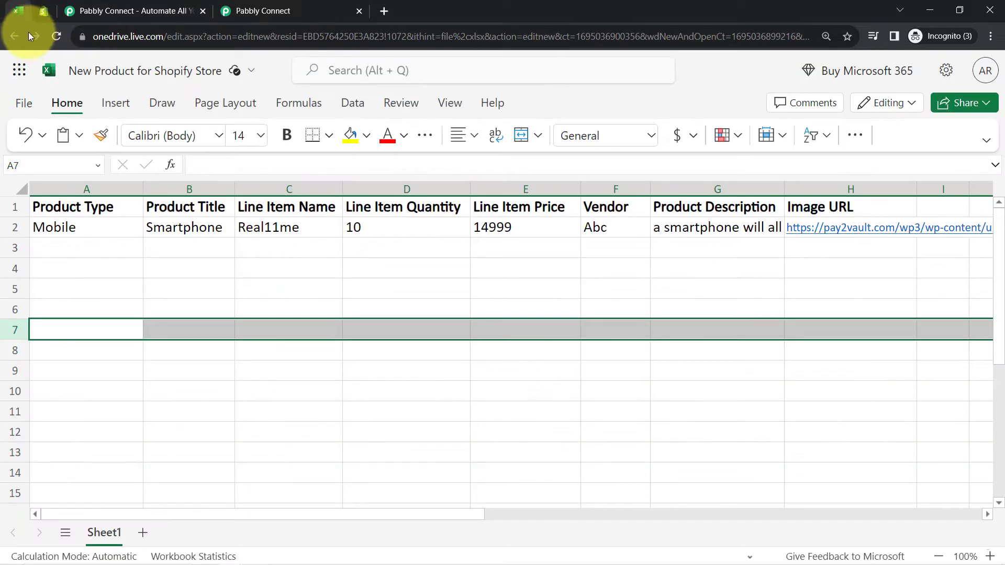
left_click(44, 6)
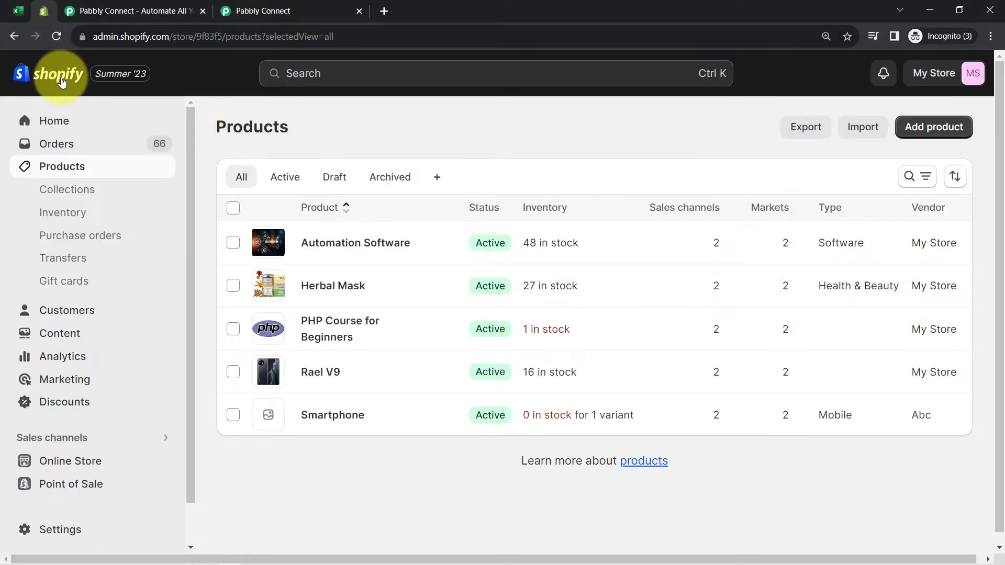
Switch to the Pabbly Connect website, review its landing page headline and close the lifetime offer pop-up
left_click(130, 10)
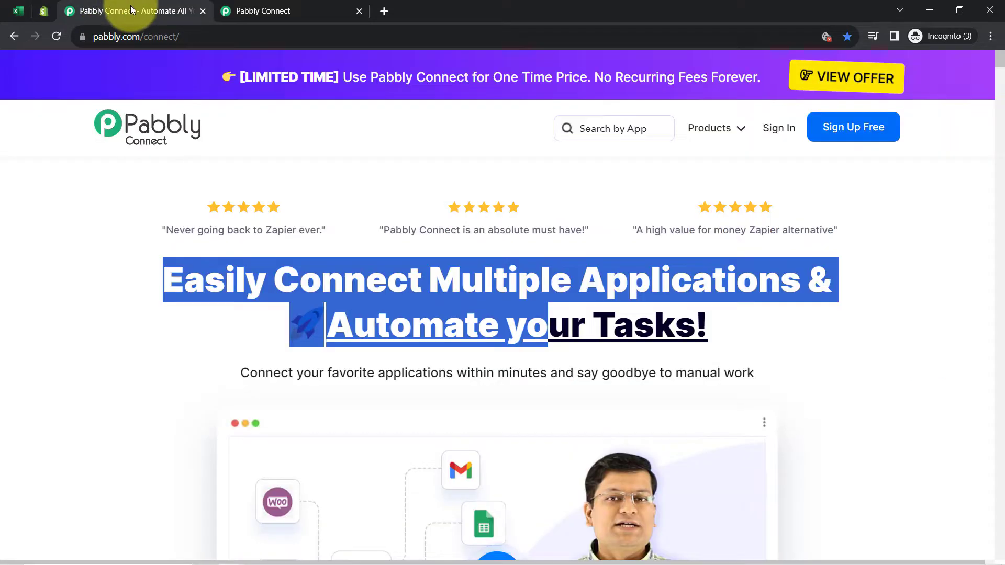
left_click_drag(102, 38, 182, 38)
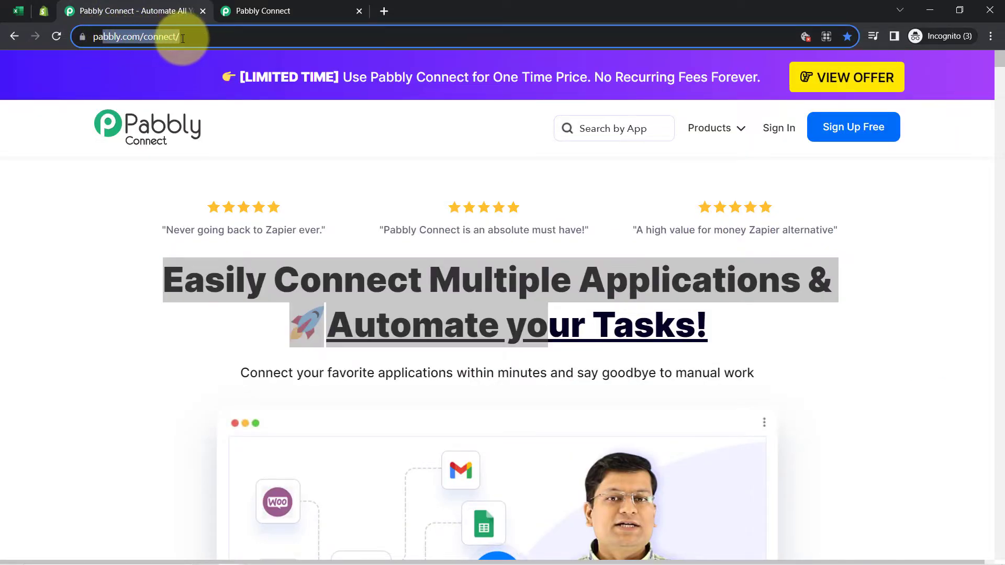
left_click(206, 300)
left_click_drag(166, 280, 704, 345)
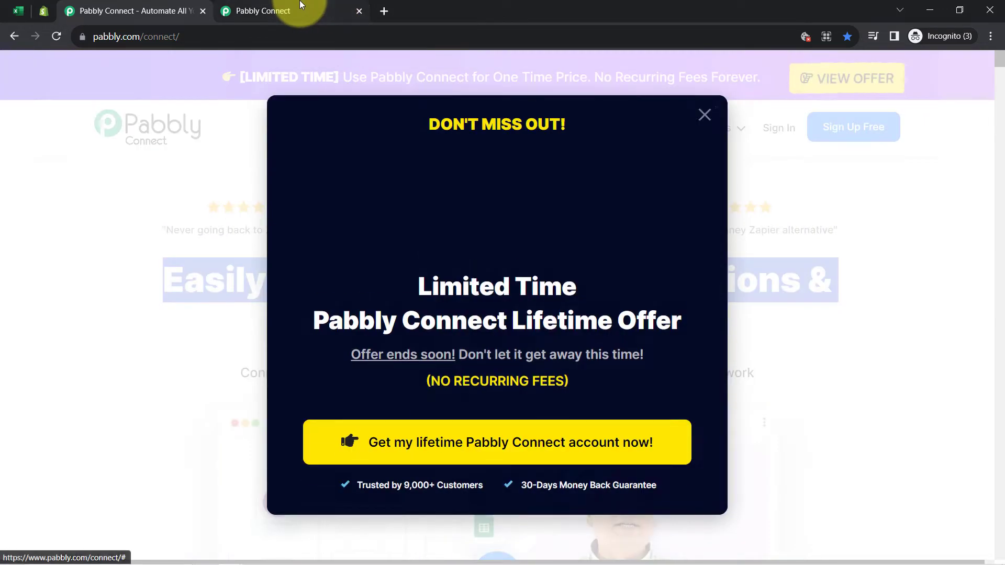
left_click(302, 5)
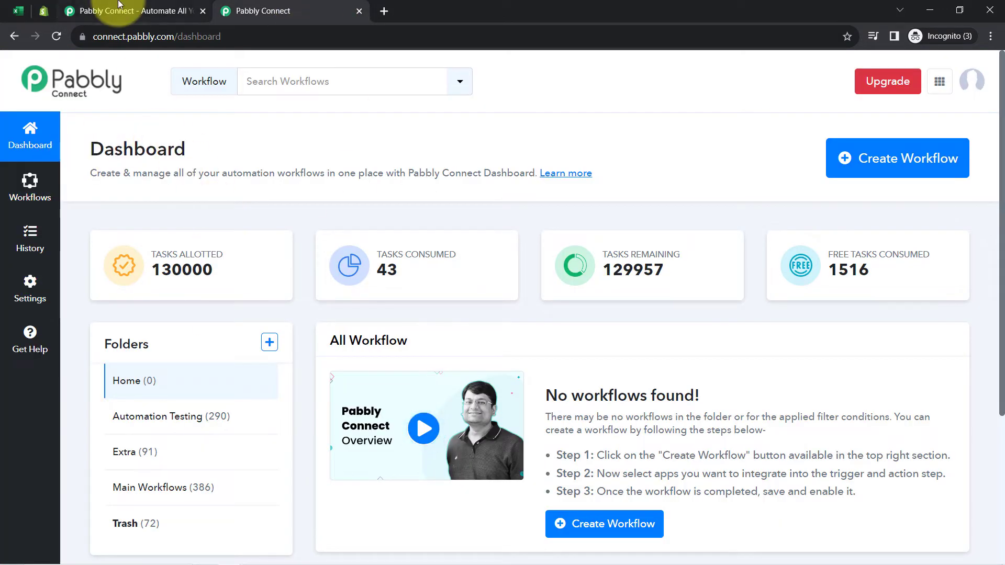
left_click(113, 11)
left_click(705, 115)
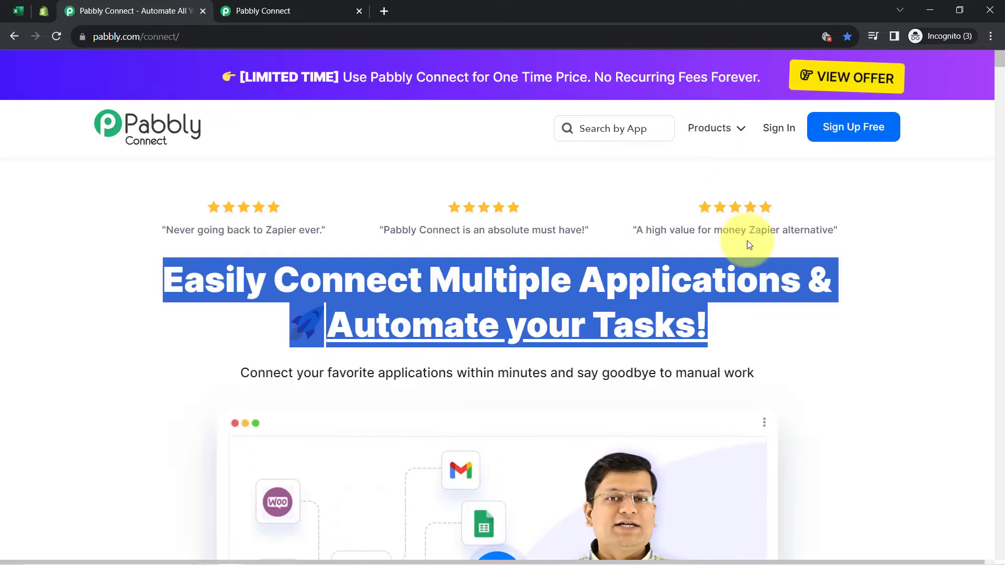
left_click(755, 271)
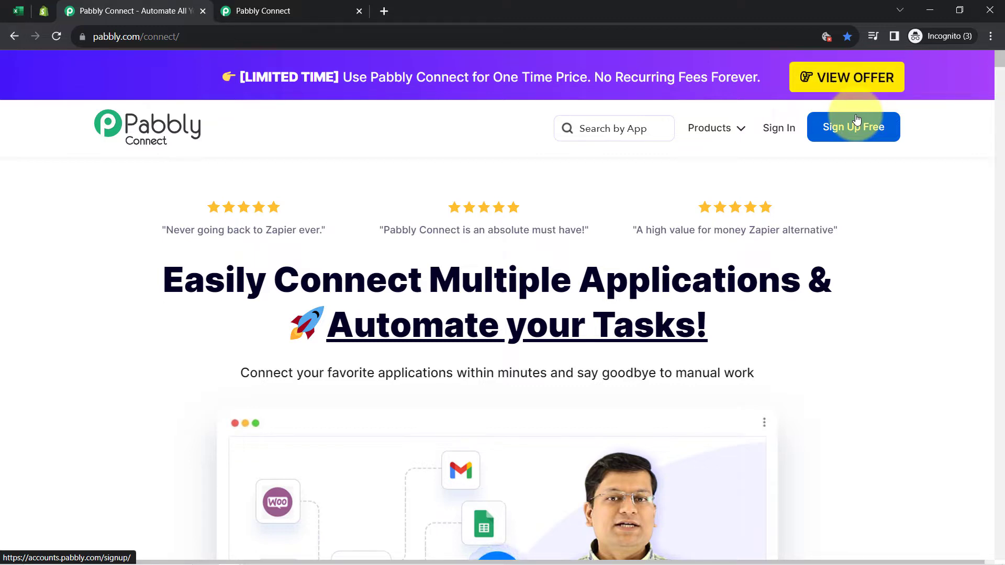
From the Pabbly Connect dashboard, create a workflow named "Upload Products from MS Excel to Shopify Automatically"
left_click(292, 9)
left_click_drag(101, 149, 186, 148)
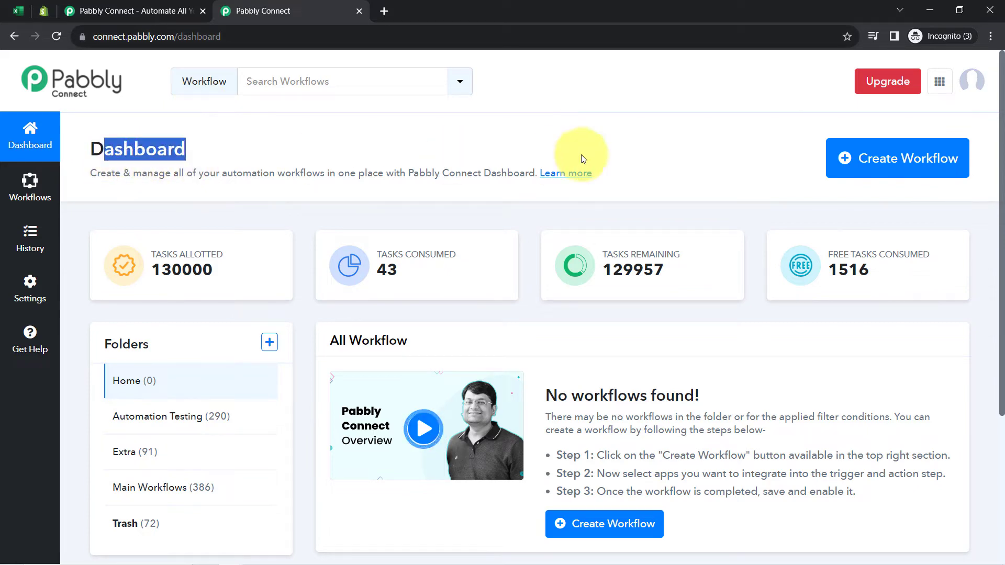
left_click(896, 160)
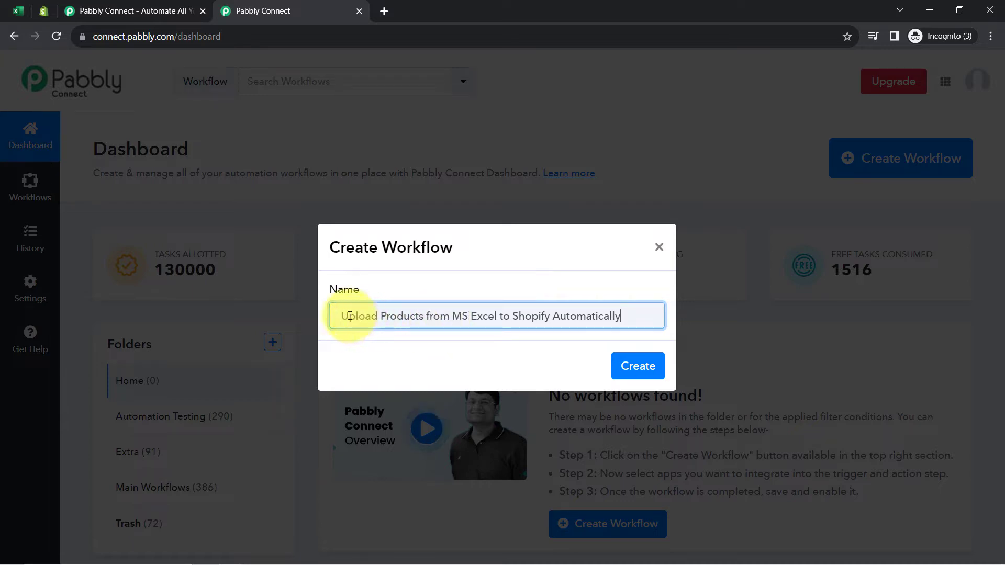
left_click_drag(346, 315, 547, 317)
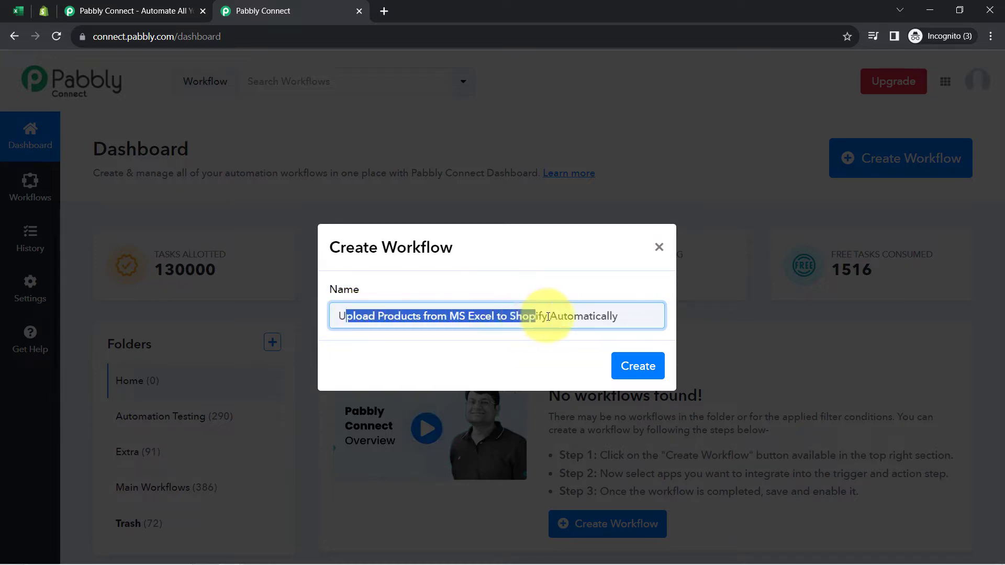
left_click(582, 317)
left_click(647, 369)
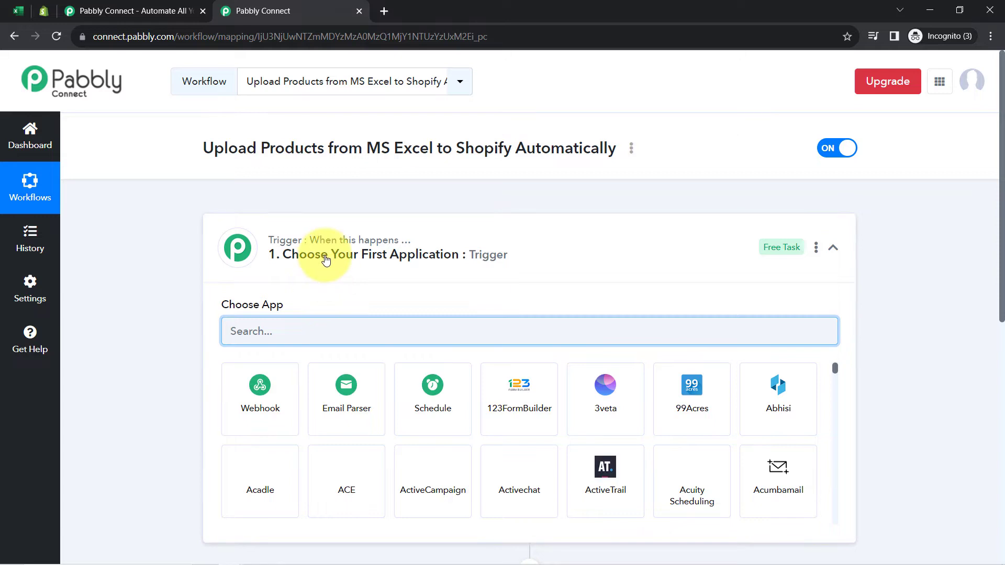
Search for "excel" in the workflow's trigger and choose Microsoft Excel as the trigger app
left_click(325, 252)
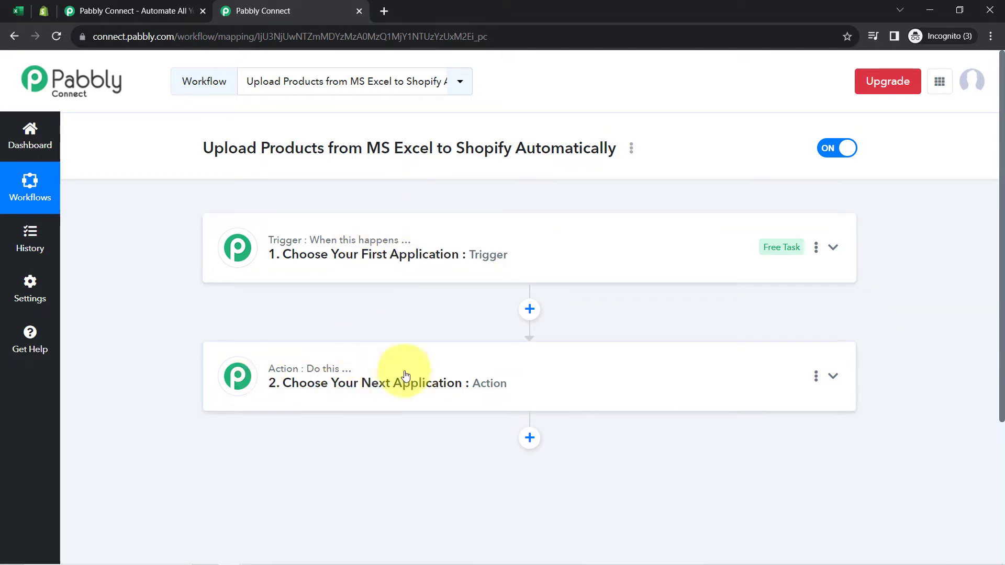
left_click(287, 255)
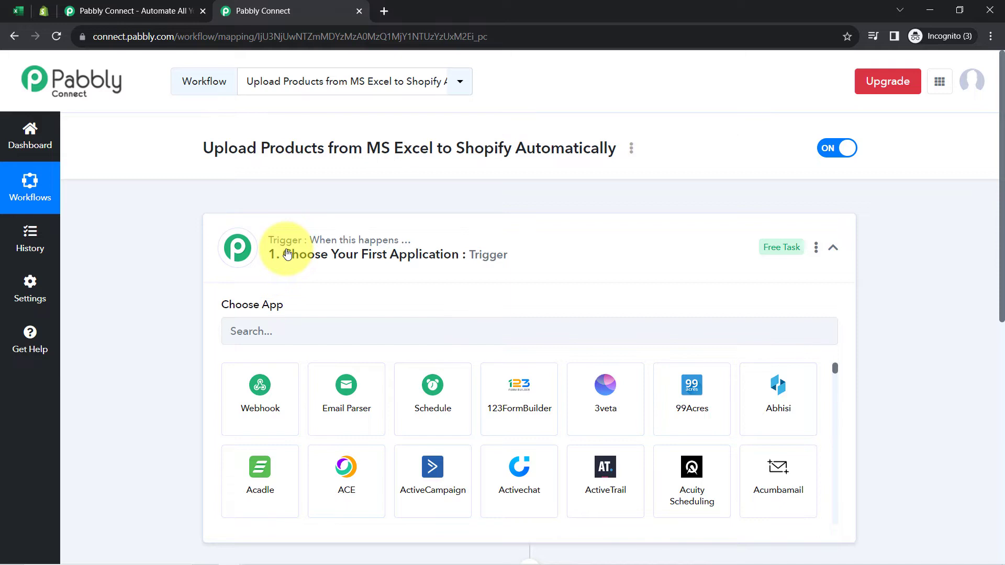
left_click_drag(238, 148, 565, 151)
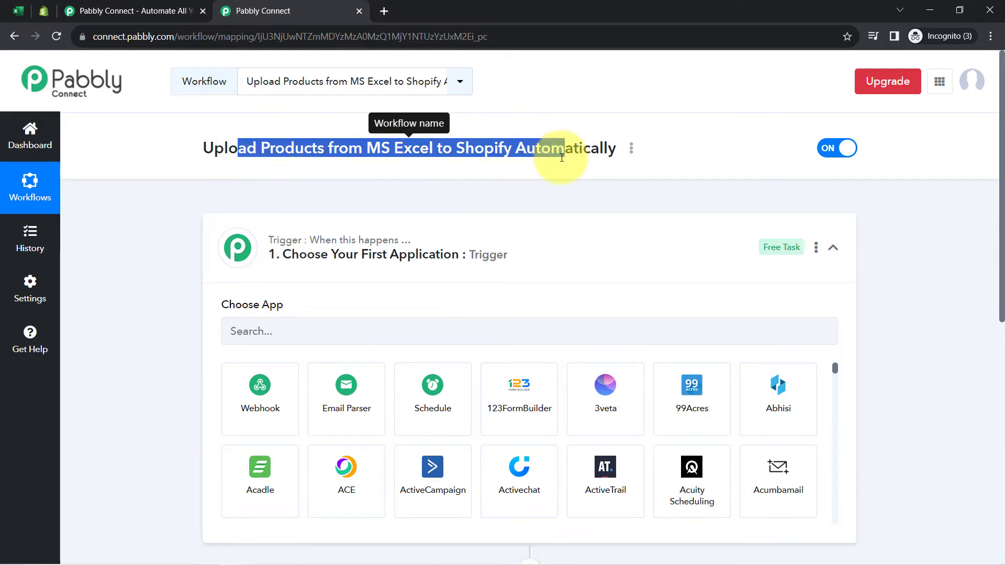
left_click(340, 341)
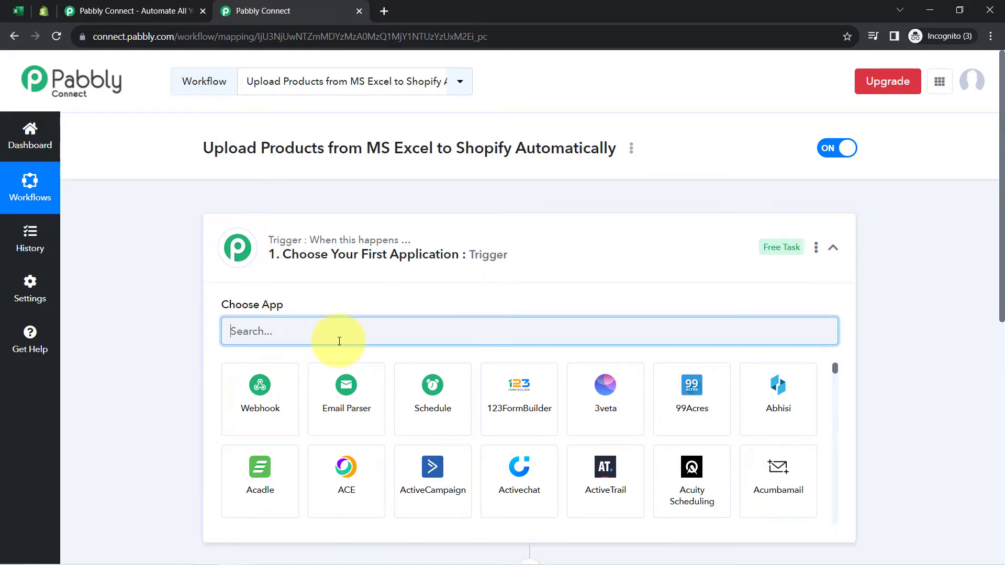
type("excel")
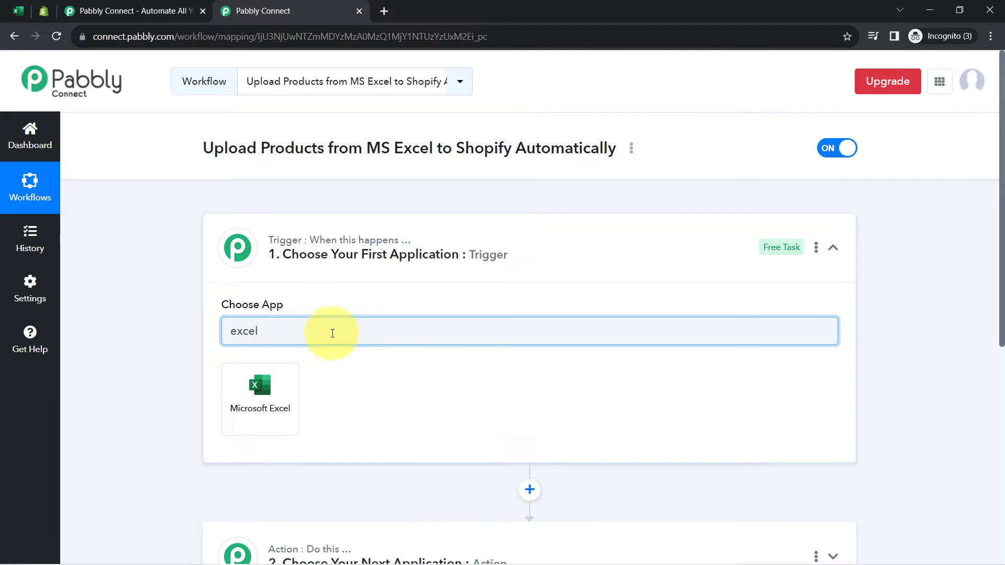
left_click(263, 373)
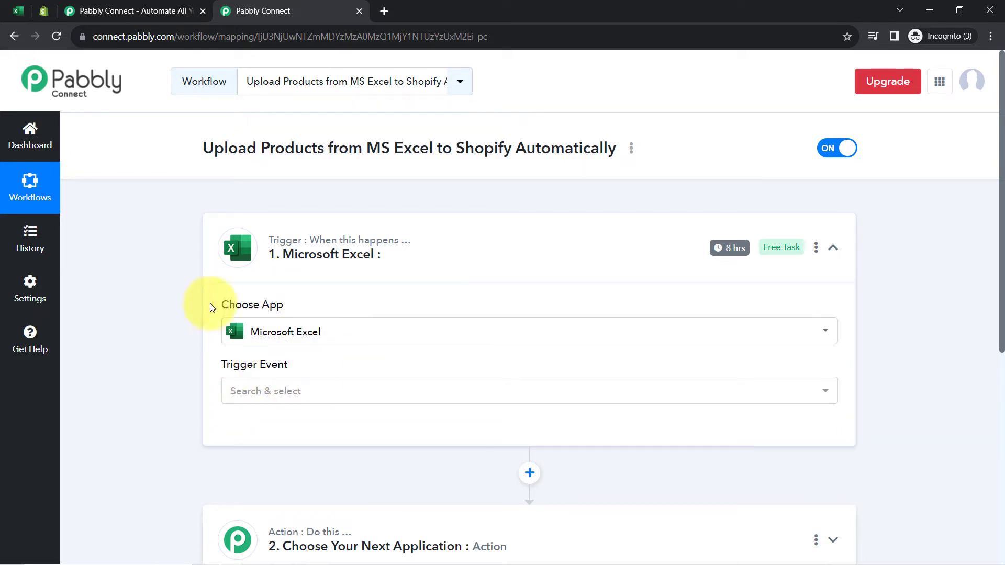
Find Shopify in the workflow's action step and choose it as the action app
scroll(200, 374, "down", 4)
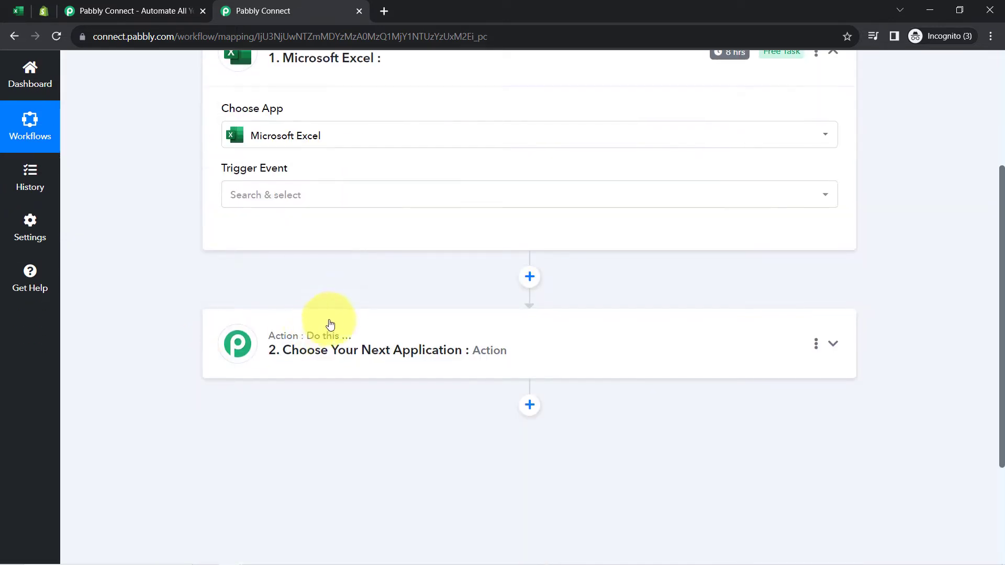
left_click(322, 344)
left_click(265, 427)
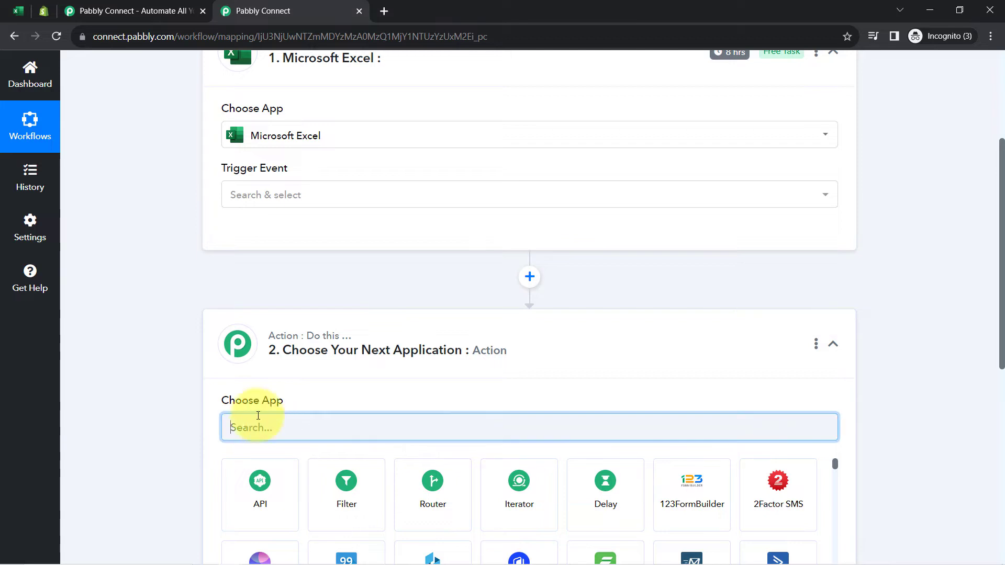
type("shopif")
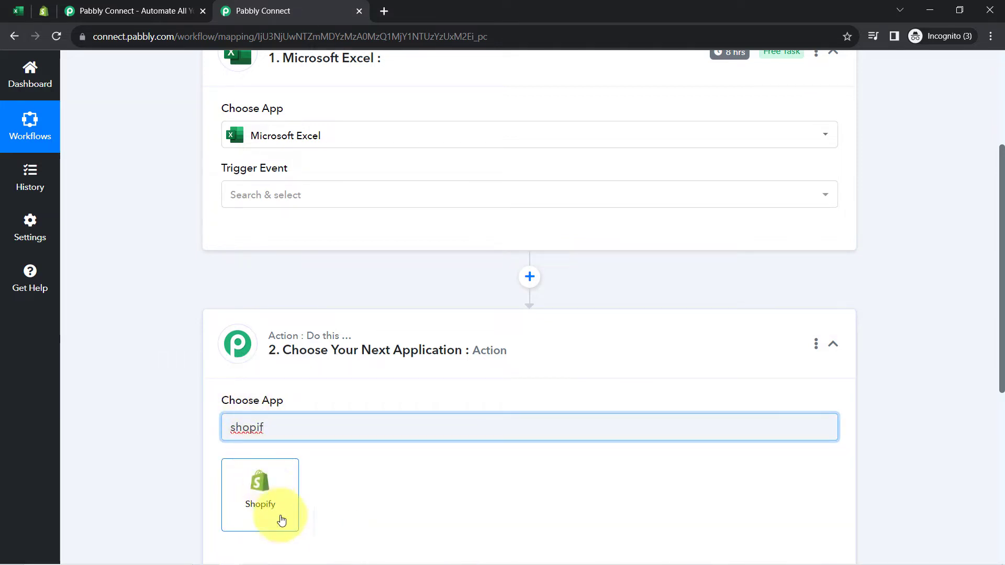
left_click(278, 503)
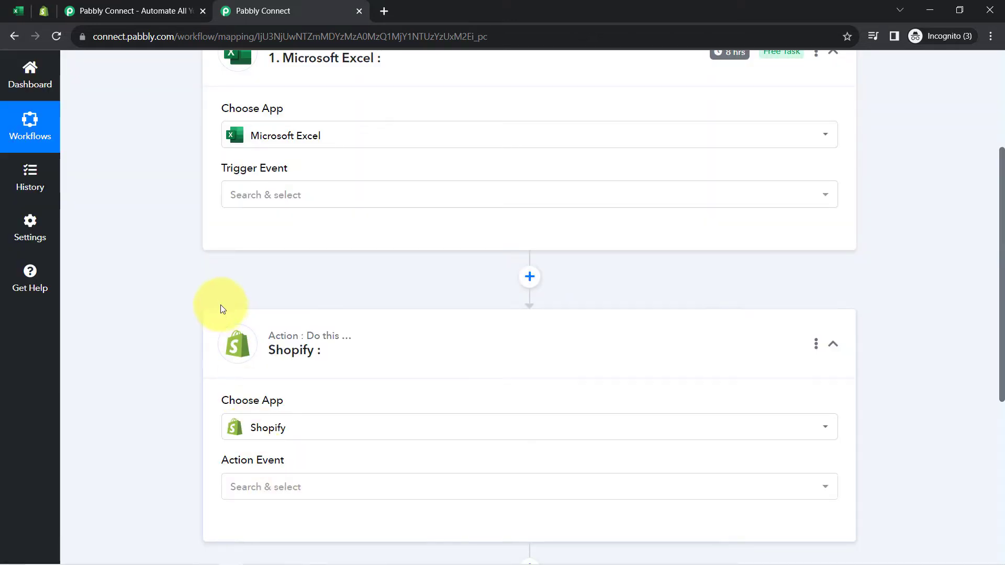
Set the Microsoft Excel trigger event to New Row in Worksheet
scroll(207, 279, "up", 4)
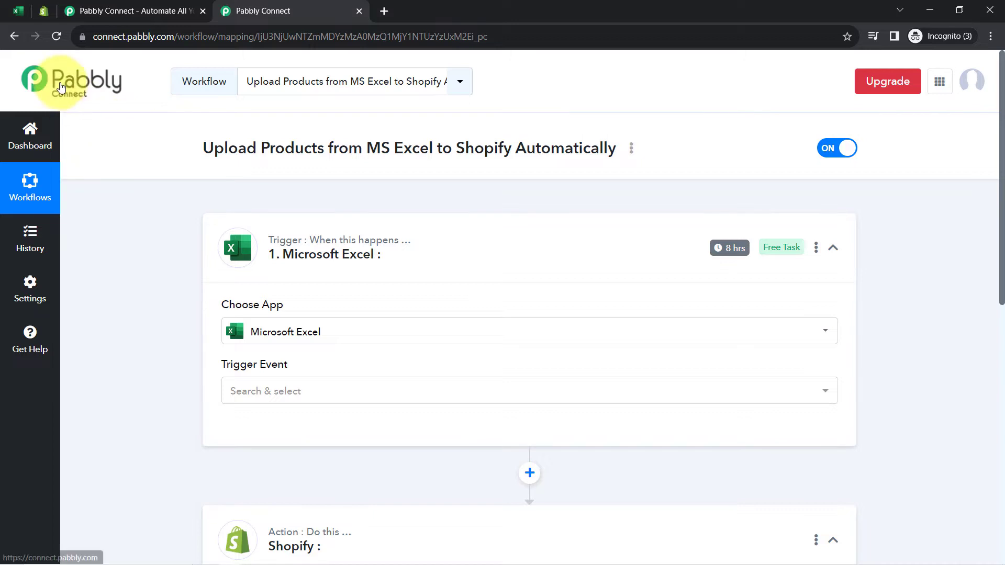
scroll(138, 408, "down", 3)
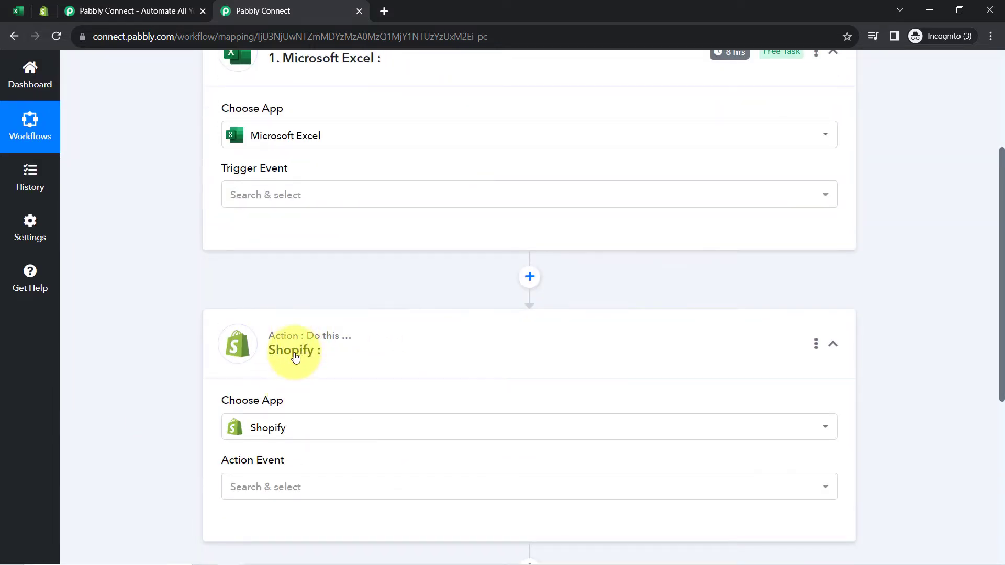
scroll(298, 325, "up", 3)
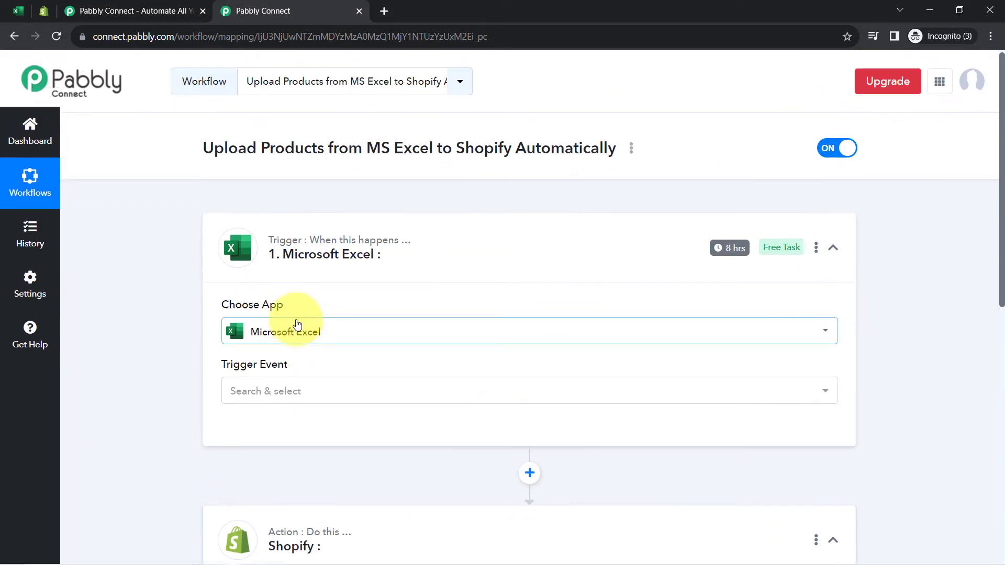
left_click(18, 11)
left_click(252, 11)
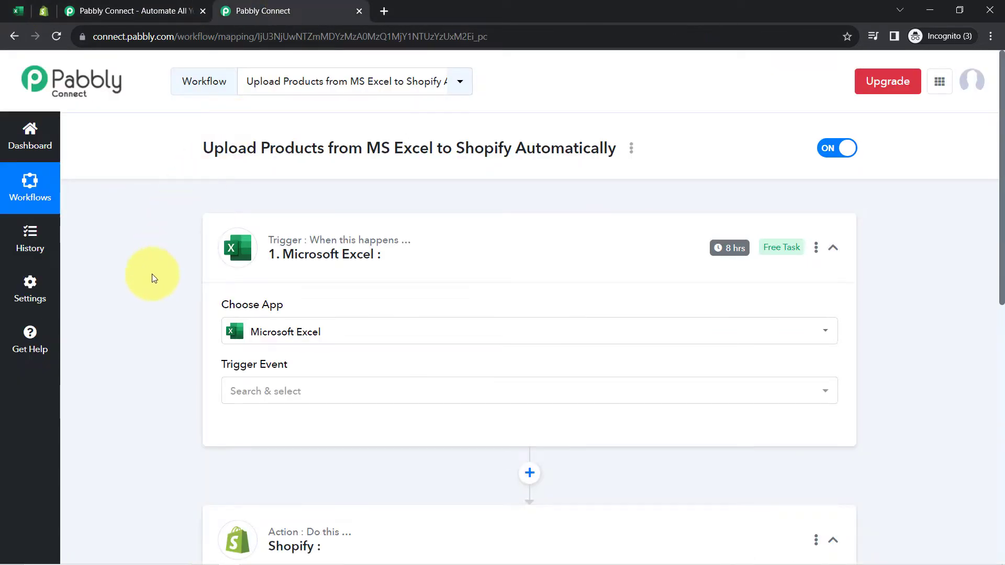
scroll(162, 260, "down", 2)
left_click(254, 266)
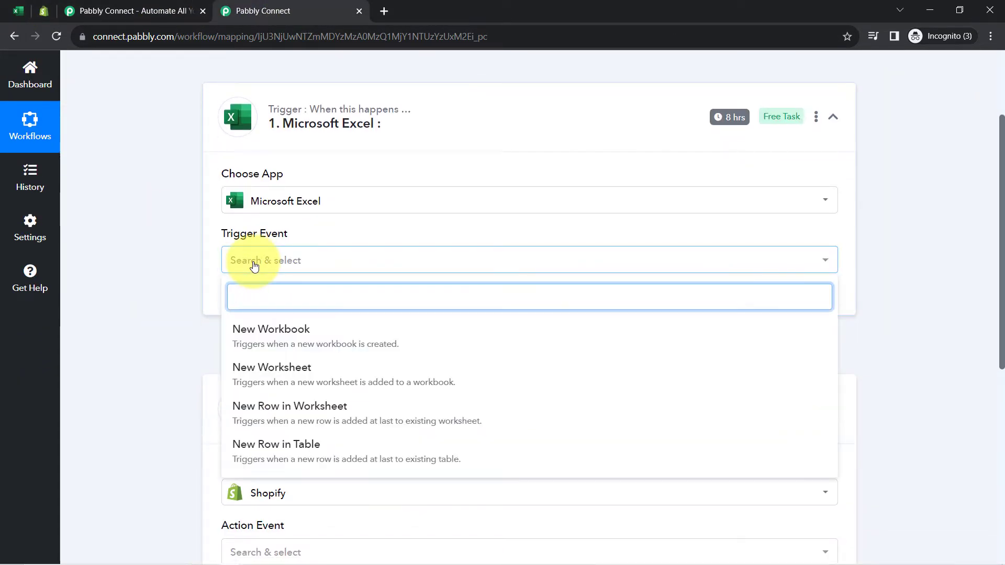
left_click(271, 414)
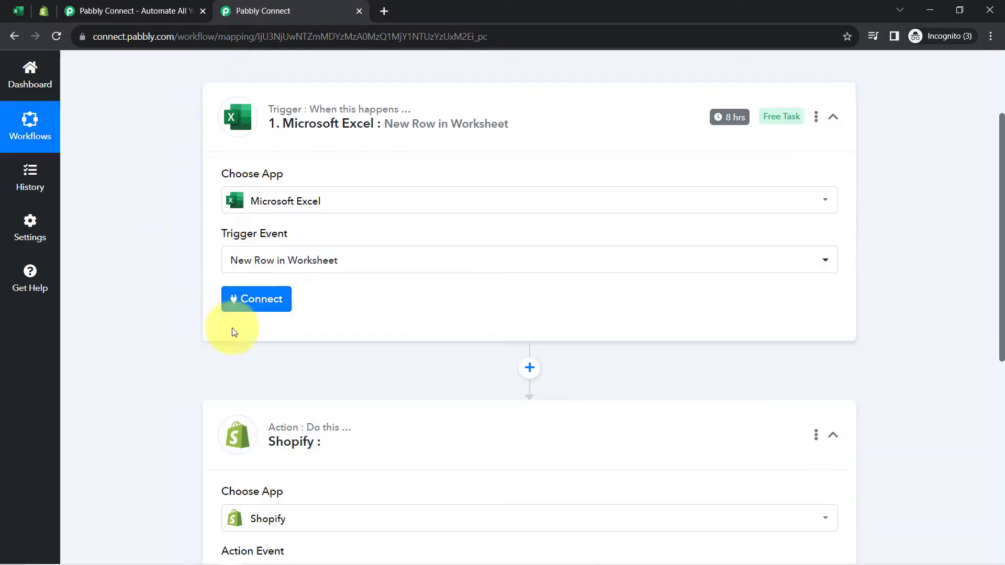
Check the product worksheet in Excel and open the account connection settings of the Microsoft Excel trigger
left_click(18, 11)
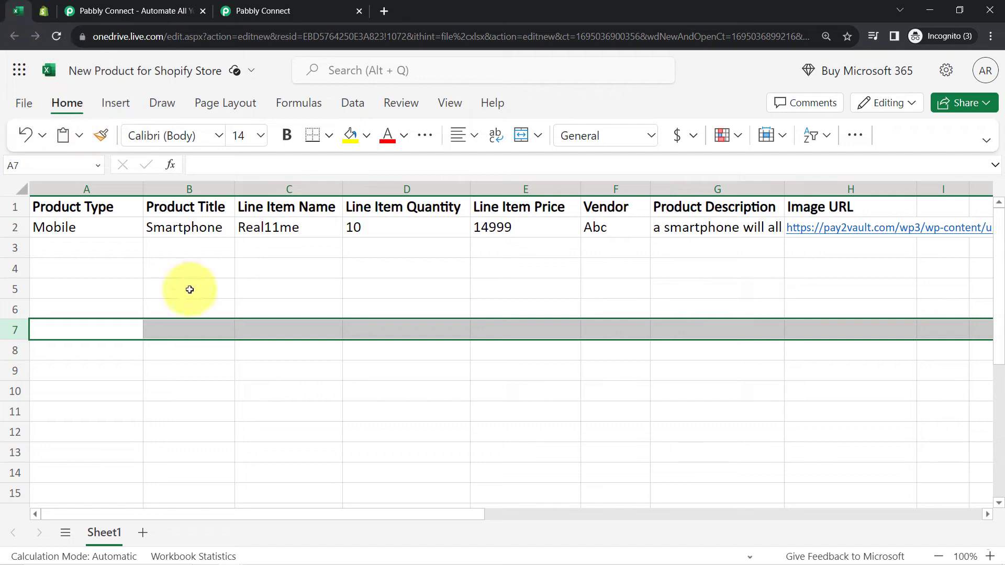
left_click(325, 11)
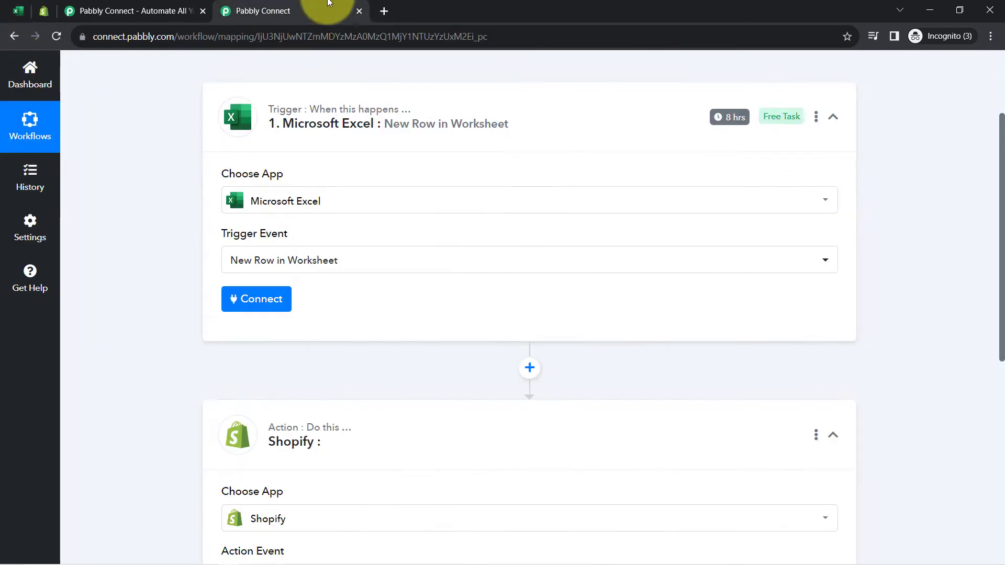
left_click(234, 309)
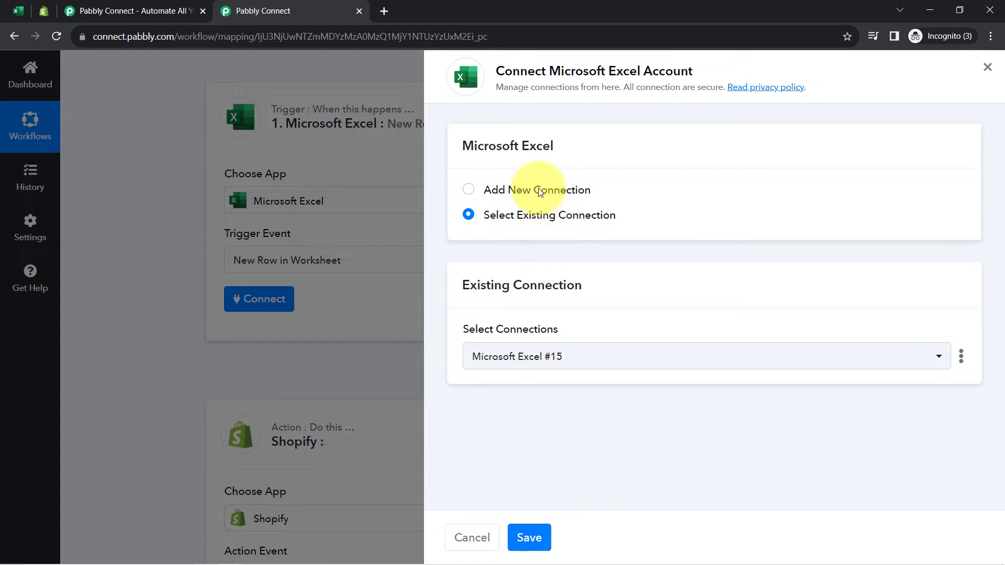
left_click(529, 190)
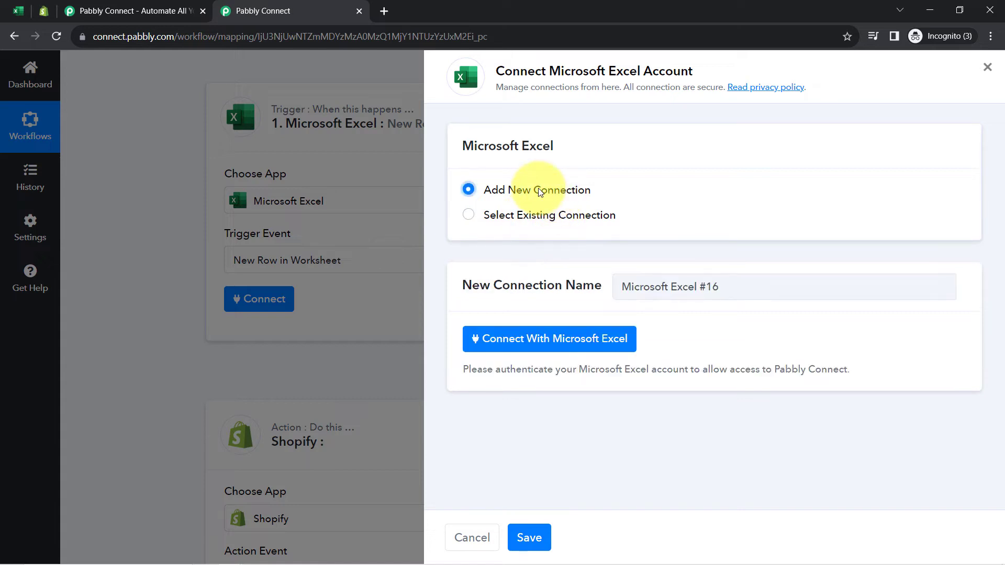
left_click(518, 339)
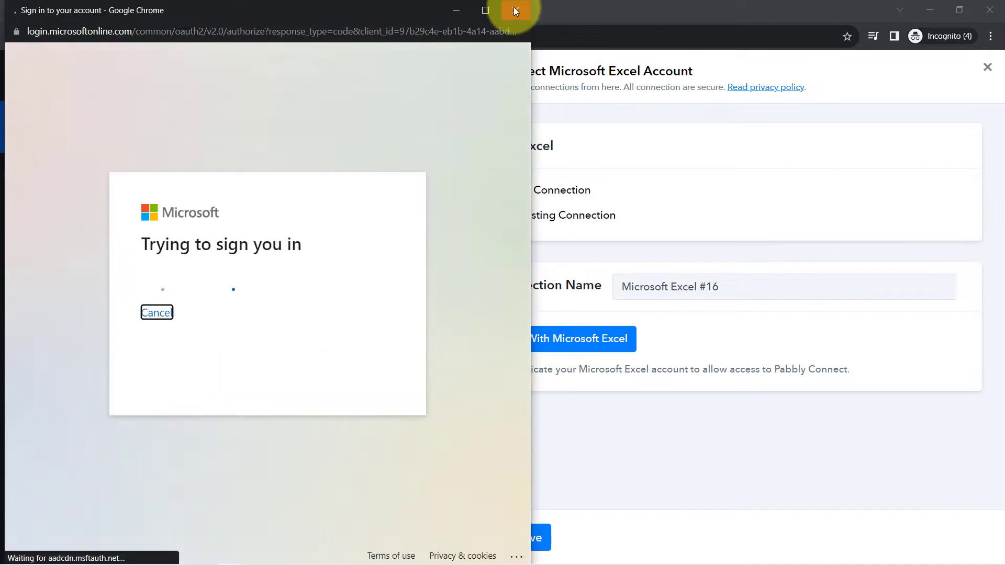
left_click(514, 7)
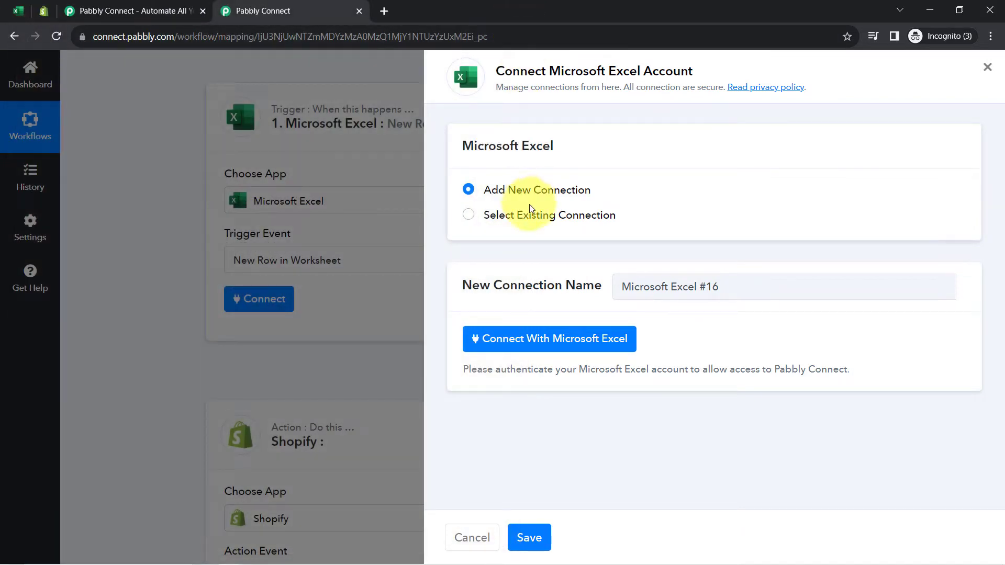
Connect the trigger through the existing connection Microsoft Excel #15 and save it
left_click(532, 222)
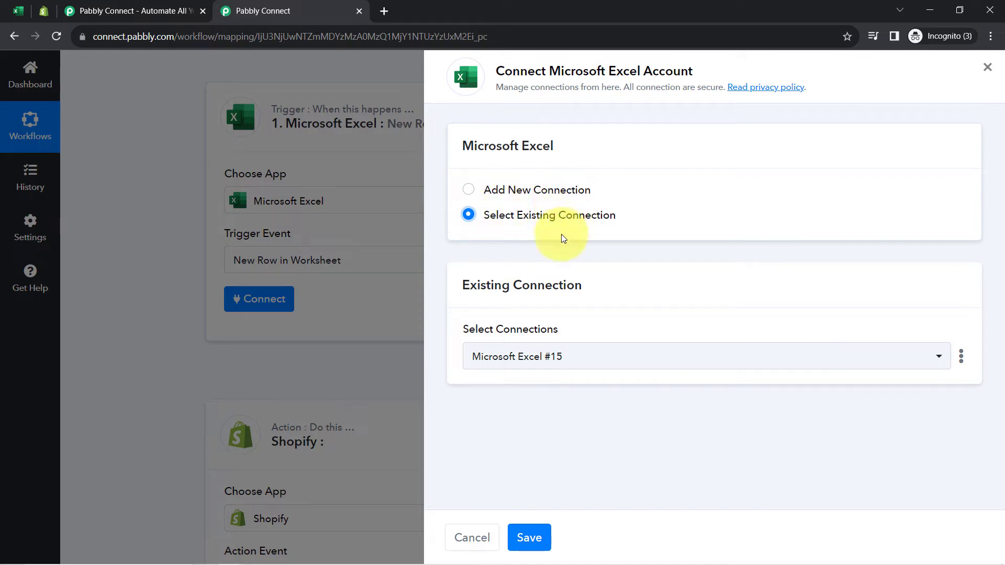
left_click(532, 538)
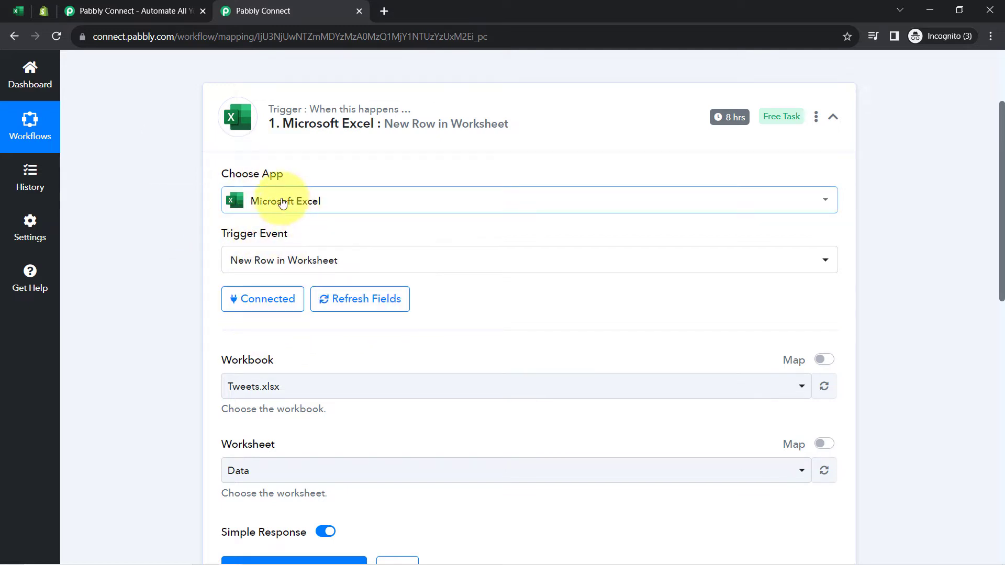
left_click(235, 297)
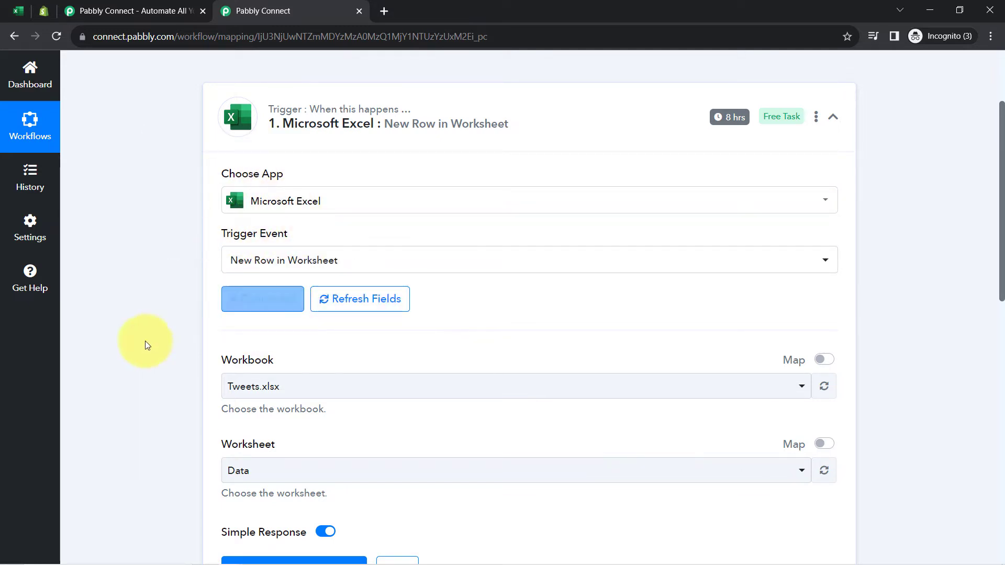
Search the trigger's workbooks for "new pr" and choose New Products for Shopify Store.xlsx
scroll(143, 264, "down", 4)
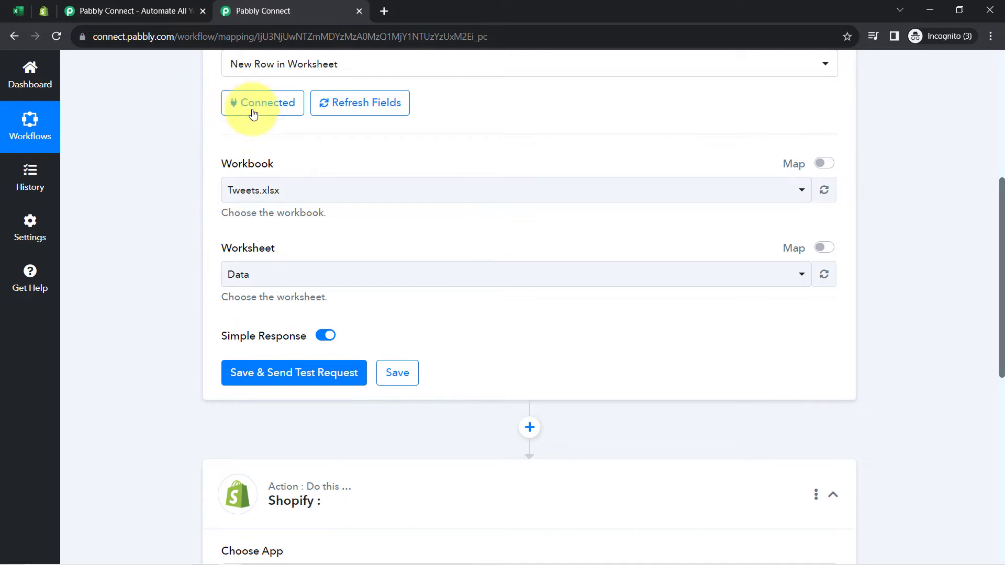
left_click_drag(221, 158, 255, 162)
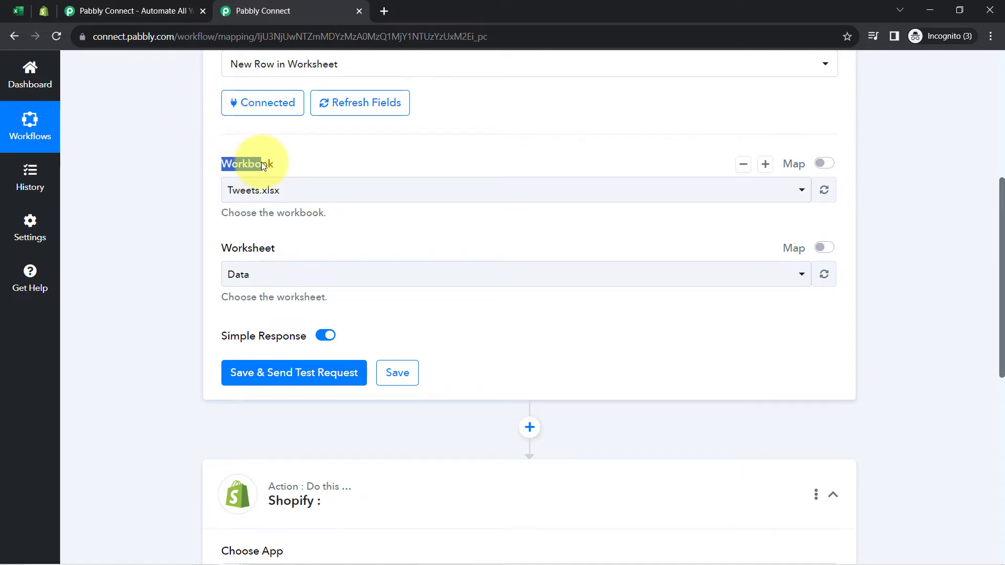
left_click(258, 193)
left_click(169, 224)
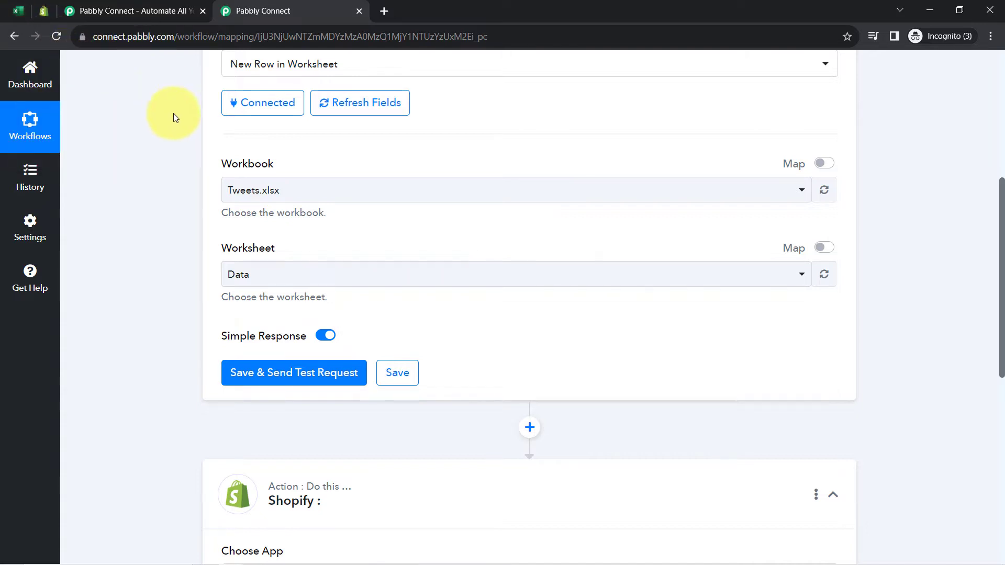
left_click(258, 194)
type("new")
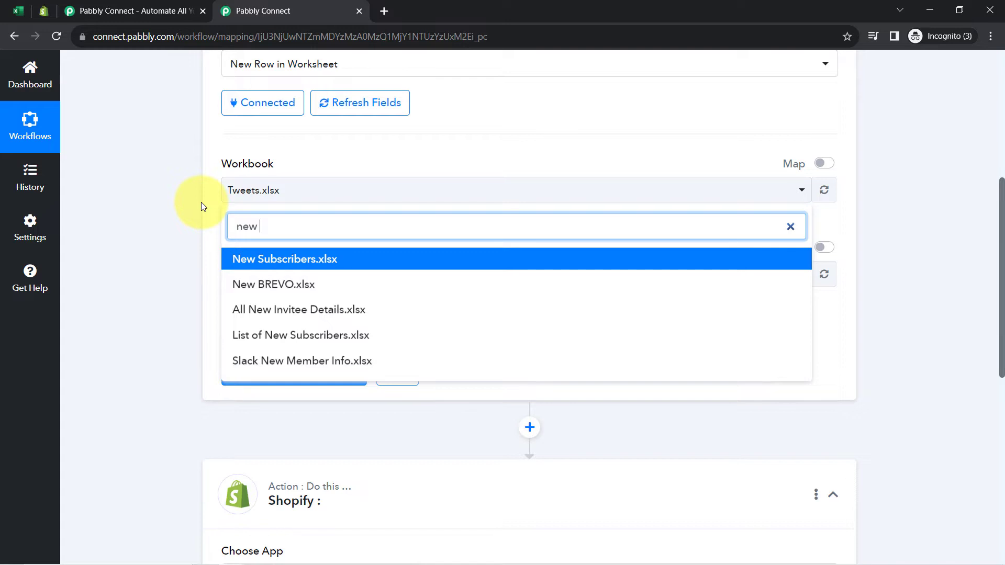
type(" pr")
key("Return")
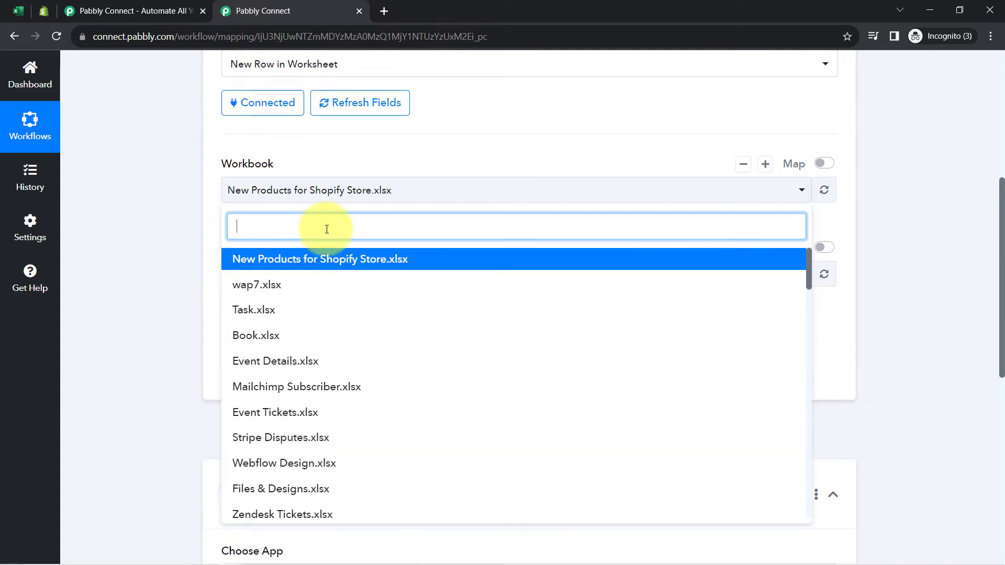
left_click(285, 260)
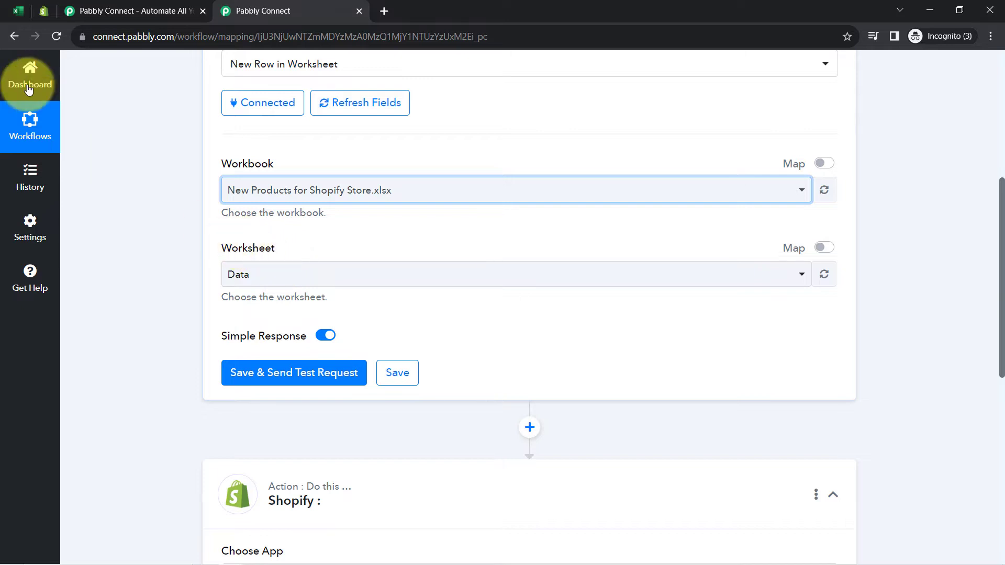
Check the sheet name in Excel, keep Data as the trigger's worksheet, and save the trigger with a test request
left_click(18, 11)
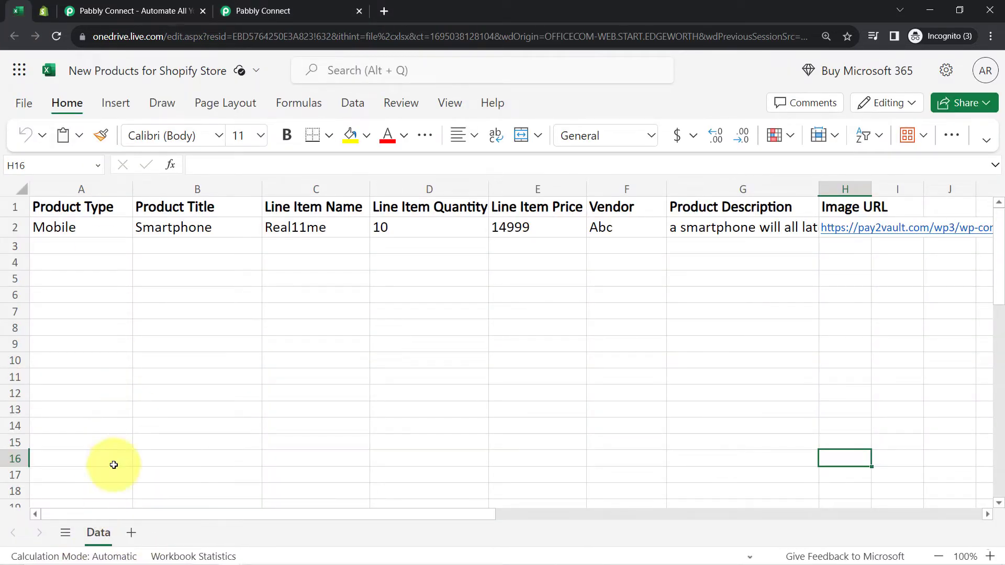
left_click(231, 11)
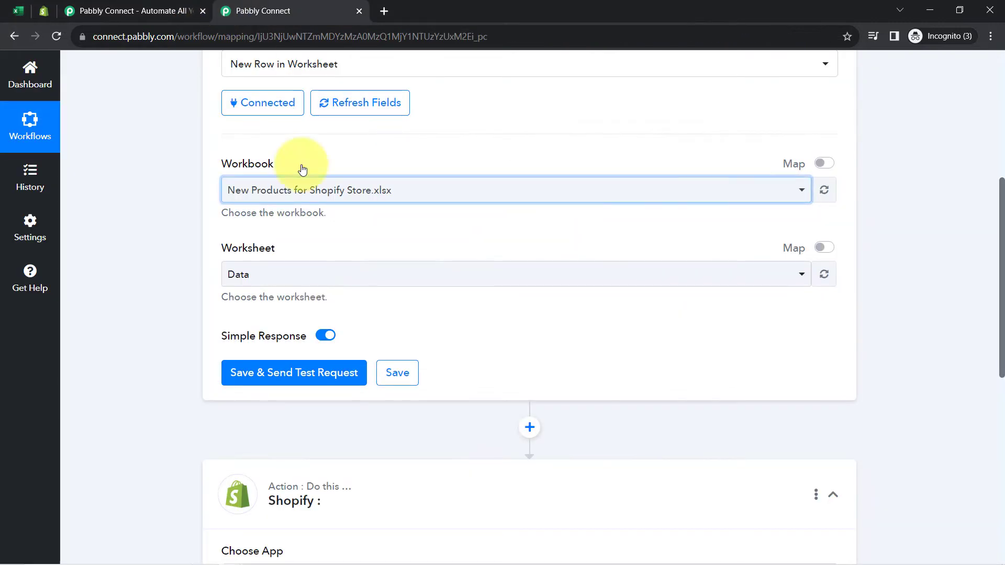
left_click(255, 279)
left_click(240, 342)
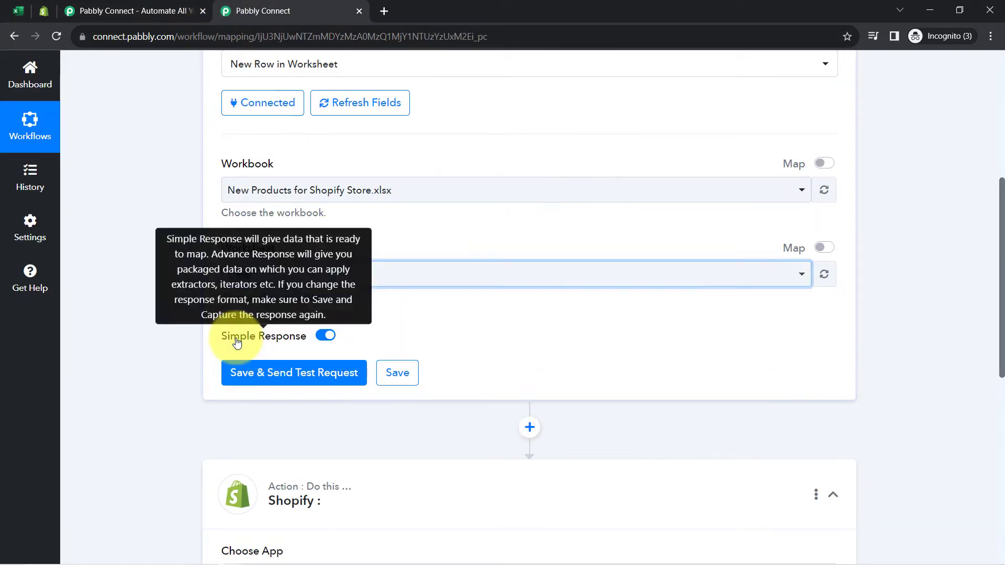
left_click(190, 300)
left_click(285, 378)
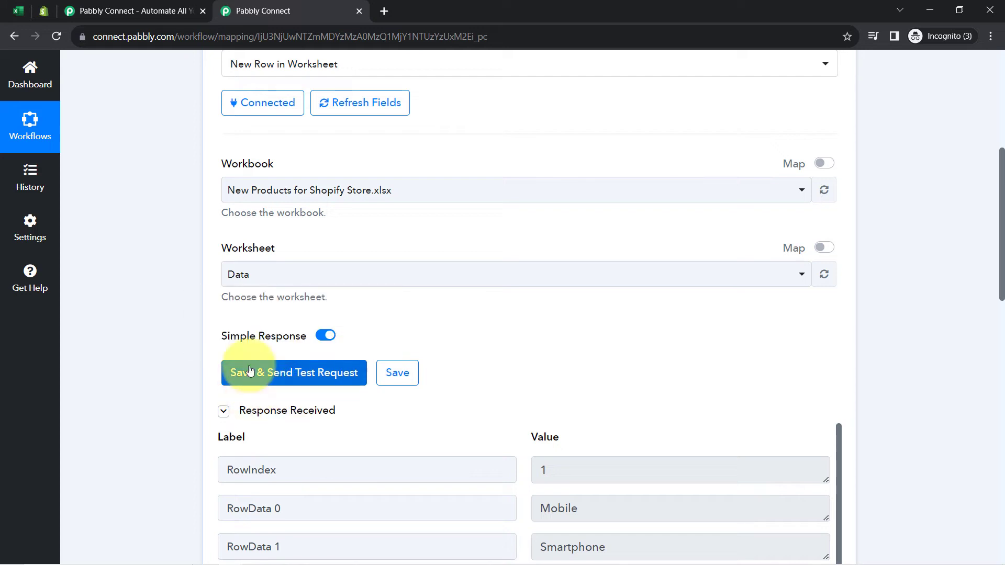
Examine each value in the trigger's test response, from RowIndex through RowData 7
scroll(267, 350, "down", 5)
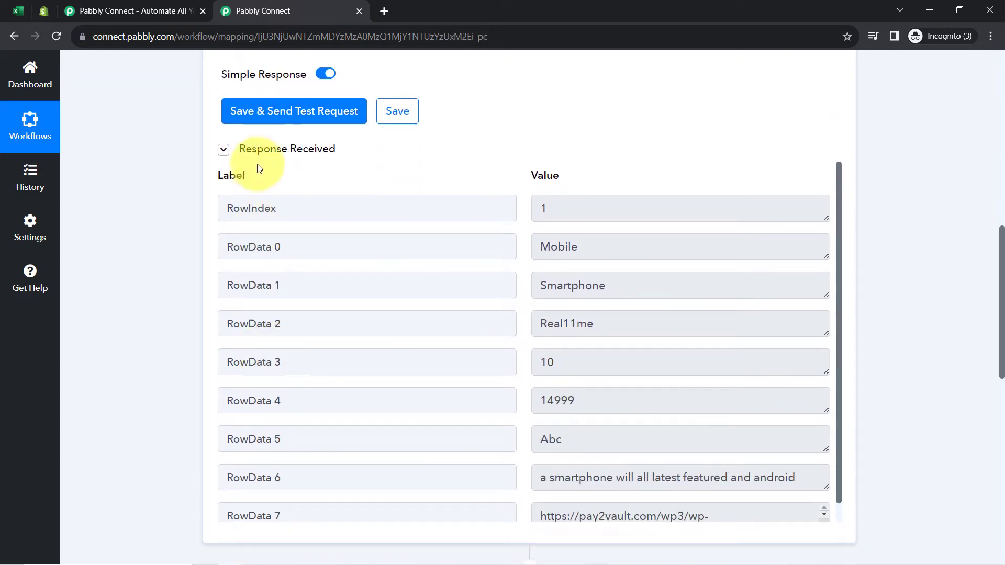
left_click(262, 152)
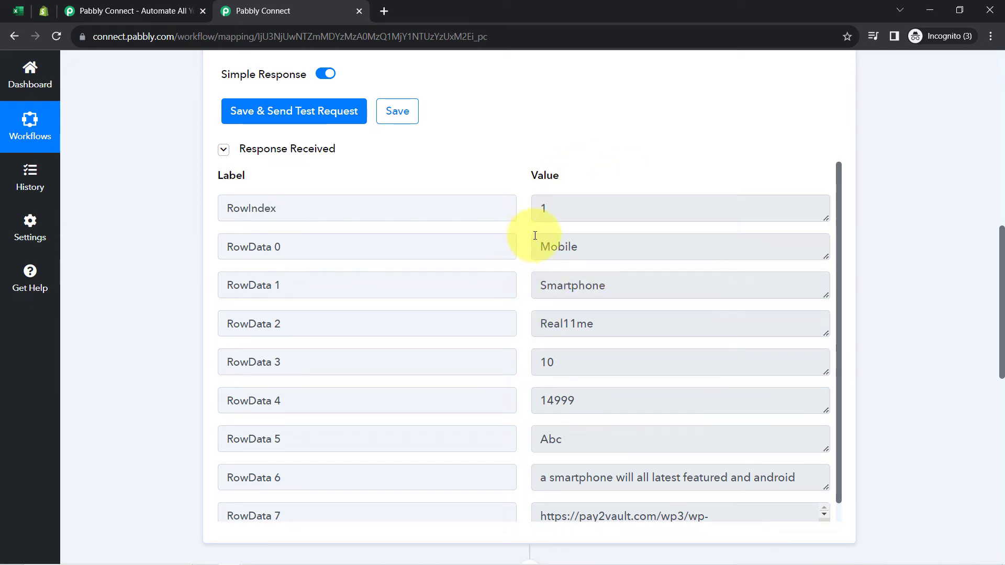
left_click_drag(555, 211, 533, 216)
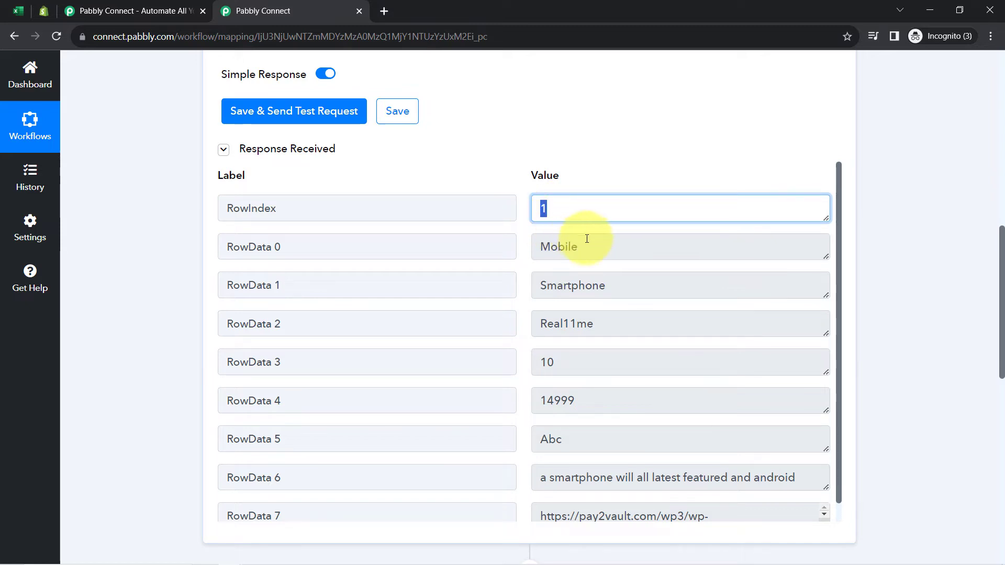
left_click(573, 248)
left_click_drag(573, 248, 562, 248)
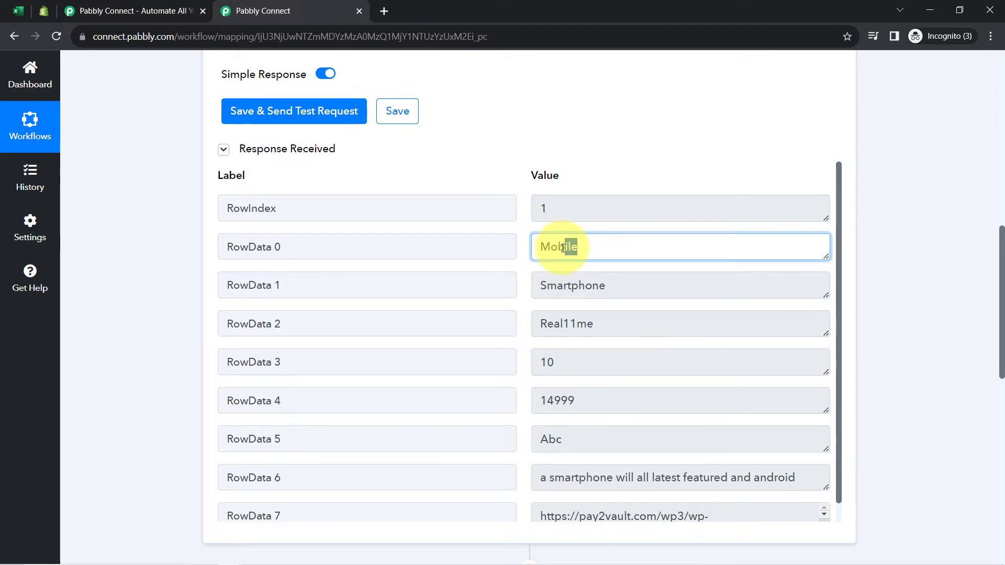
double_click(563, 285)
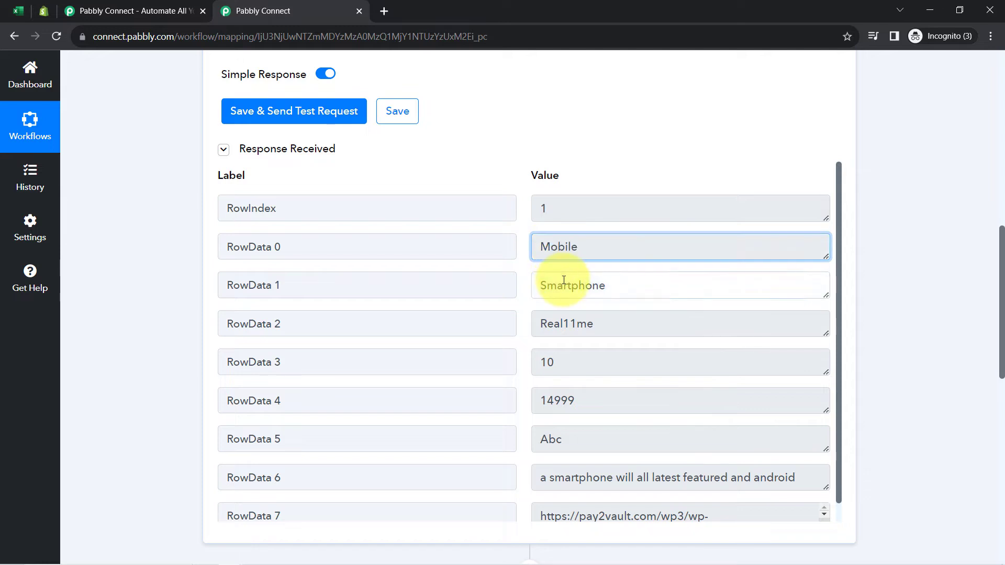
double_click(569, 325)
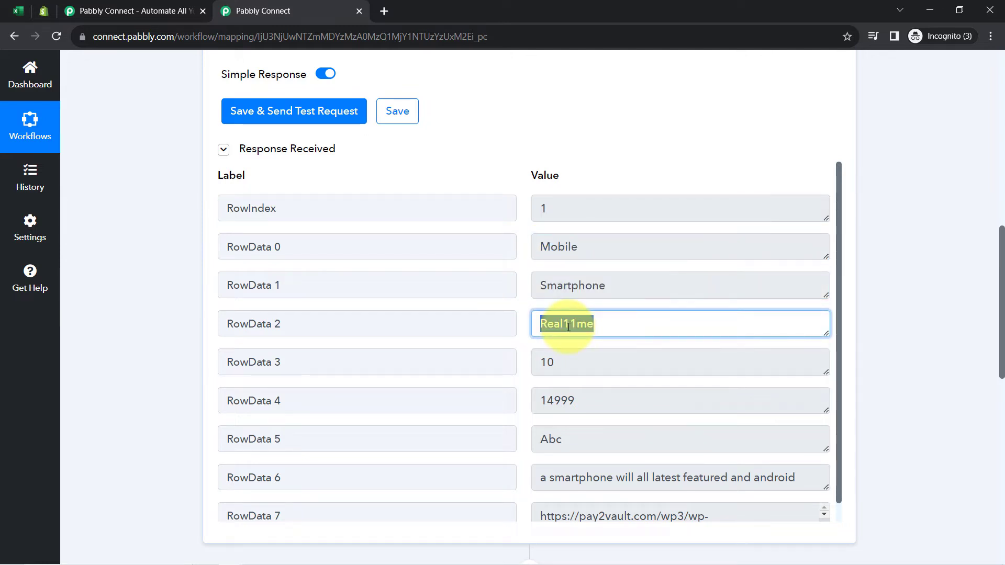
double_click(561, 364)
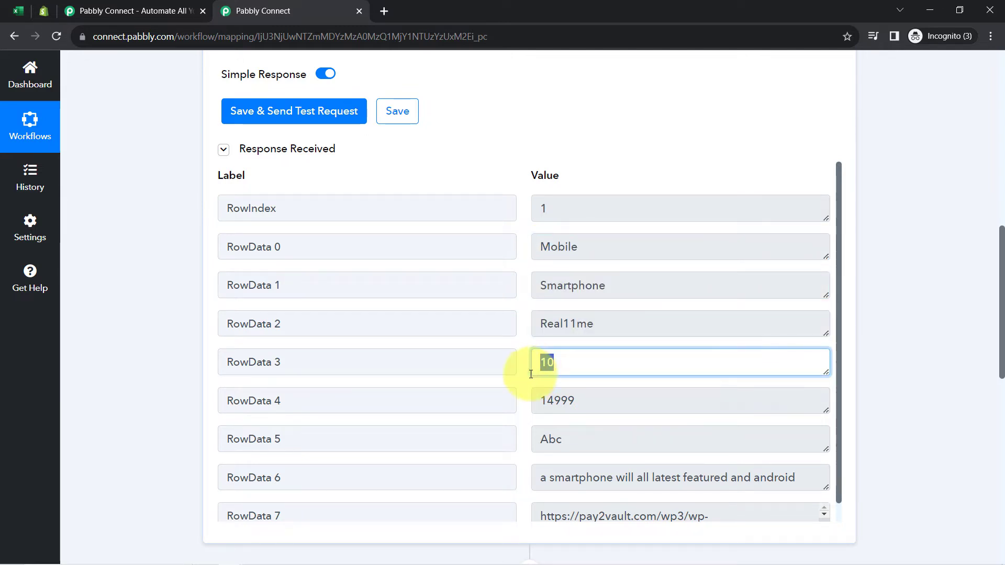
double_click(577, 403)
double_click(552, 439)
double_click(581, 477)
scroll(627, 521, "down", 1)
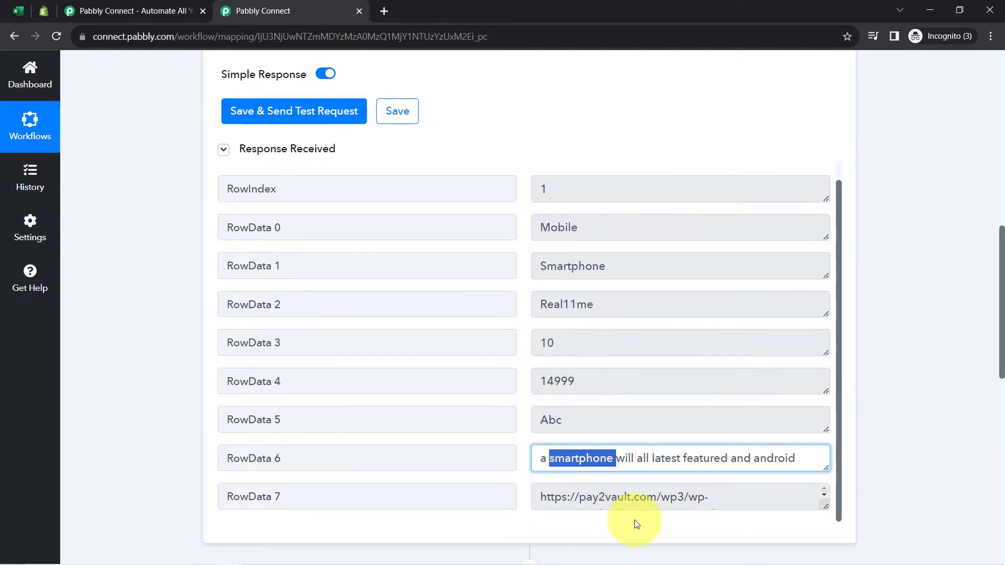
triple_click(602, 498)
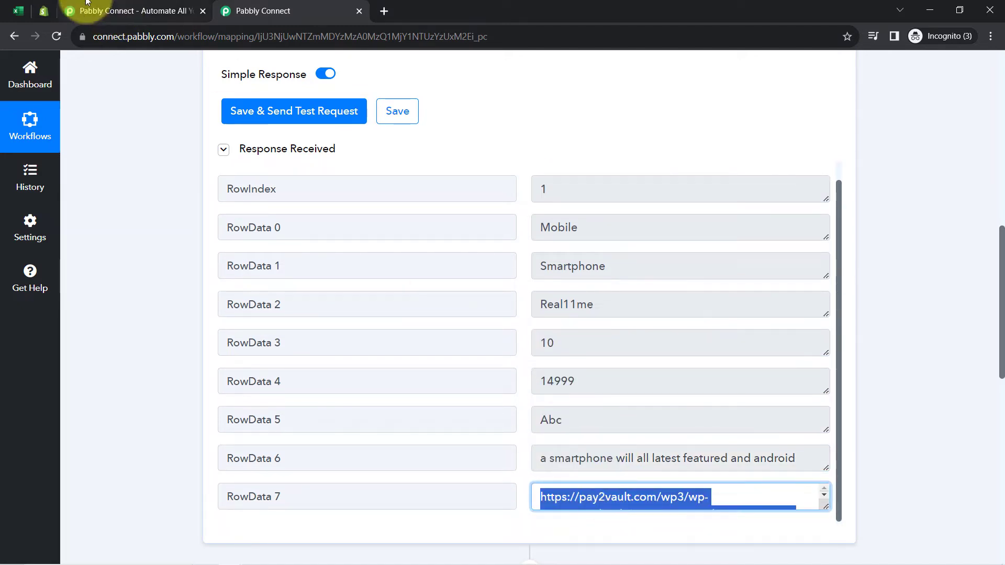
Compare the product details in row 2 of the Excel Data sheet with the trigger response in Pabbly Connect
left_click(15, 14)
left_click(141, 326)
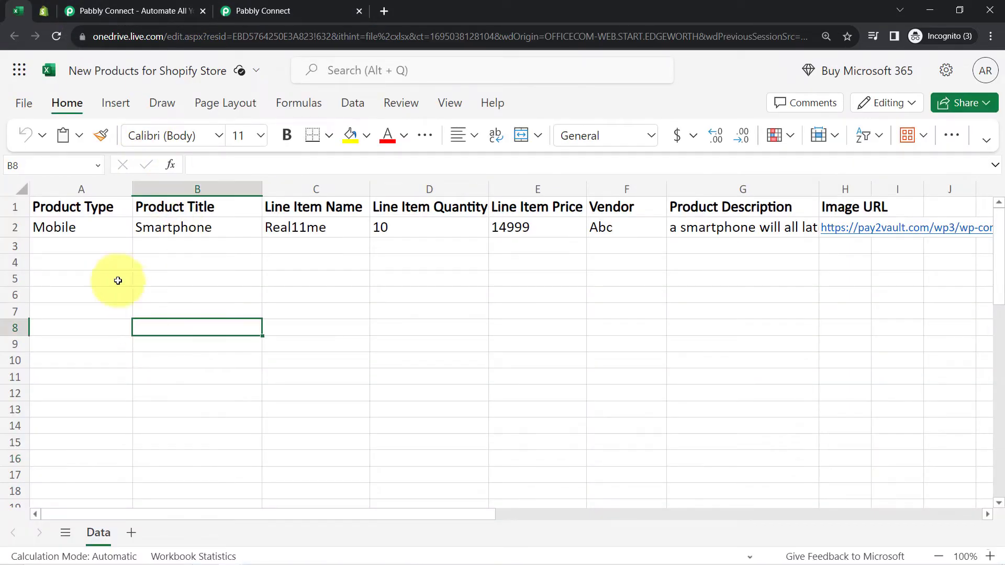
left_click(69, 226)
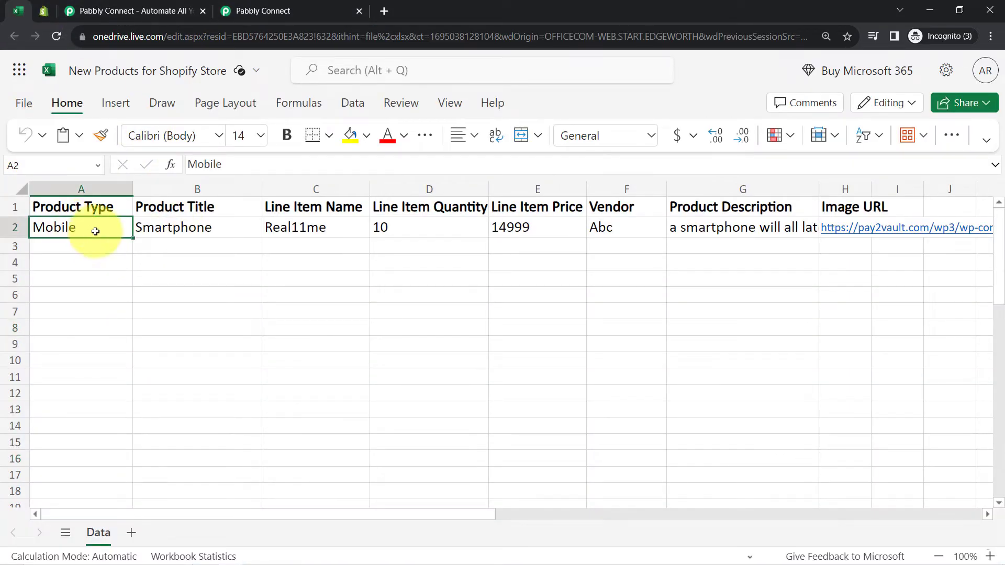
left_click(172, 226)
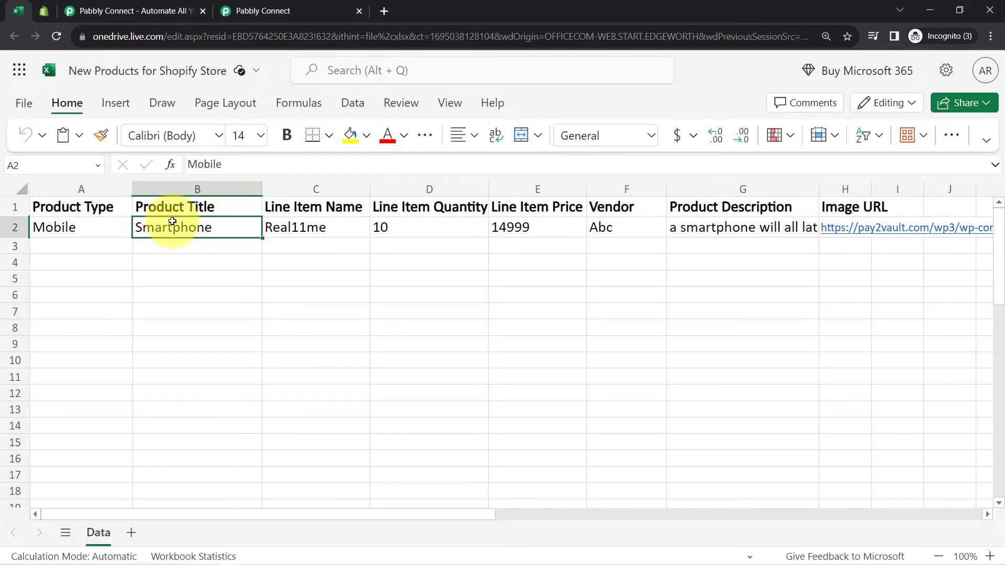
left_click(302, 227)
left_click(424, 227)
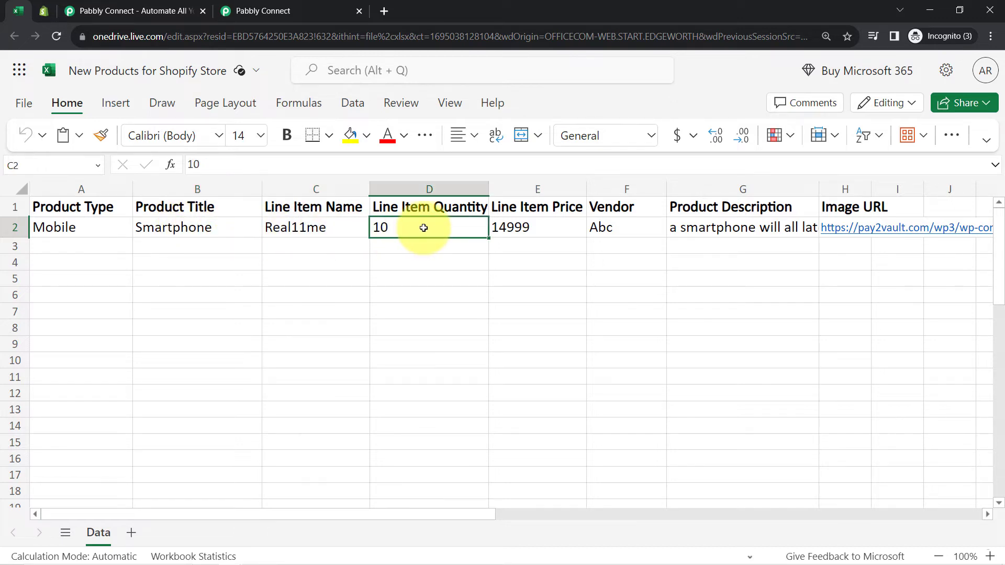
left_click(519, 225)
left_click(611, 227)
left_click(700, 231)
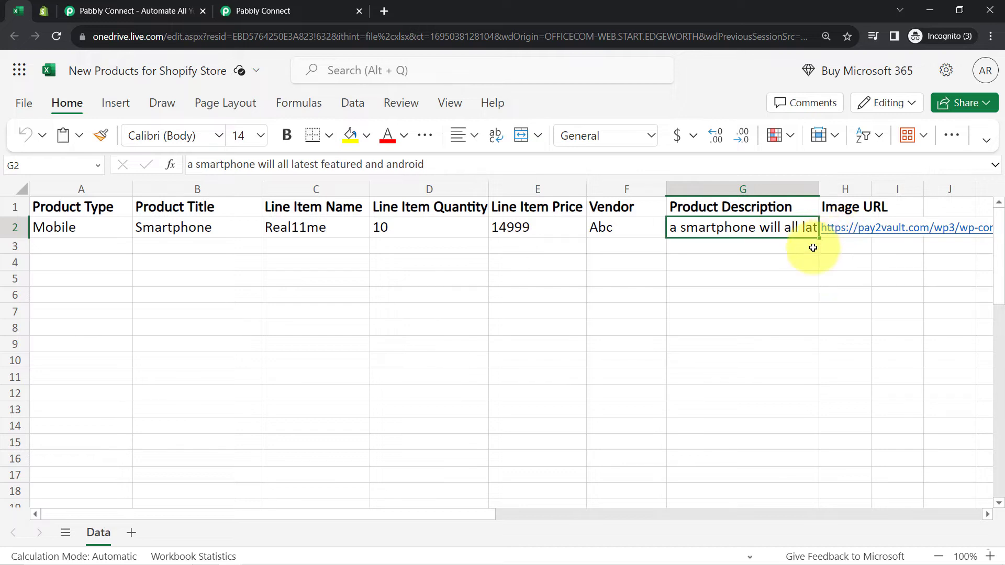
left_click(706, 313)
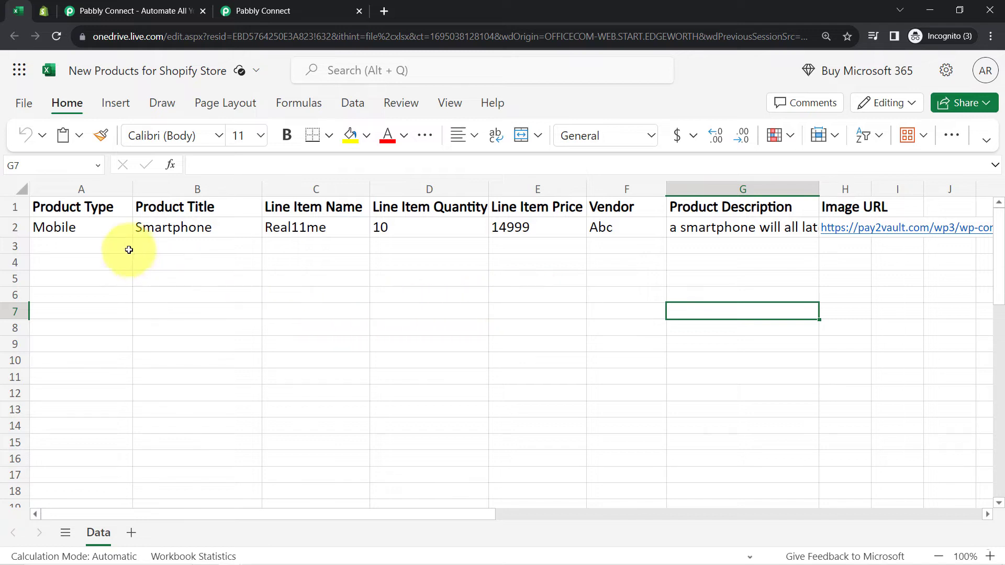
left_click(225, 9)
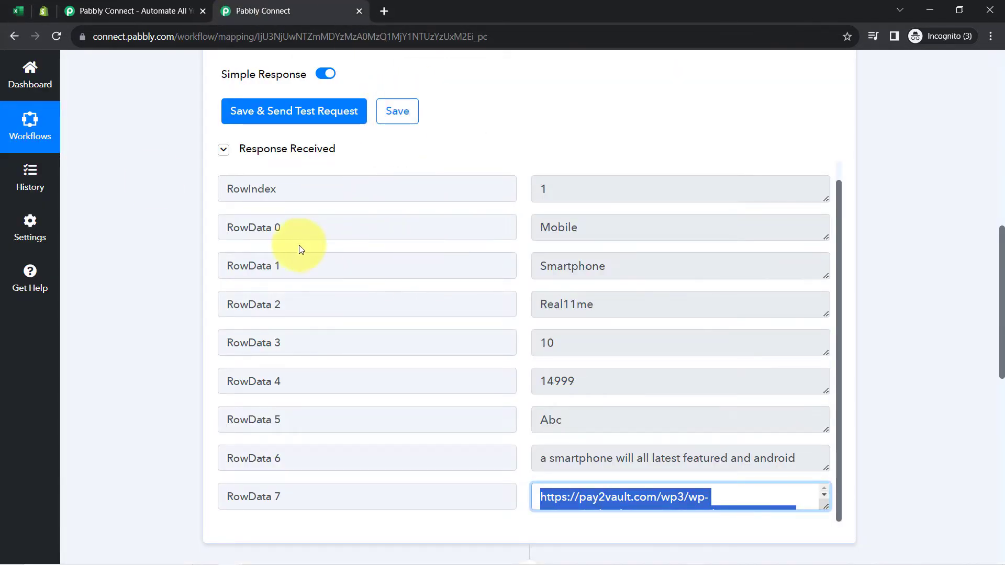
Check the Excel sheet once more, close the extra Pabbly Connect website tab, and return to the workflow's trigger
left_click(19, 7)
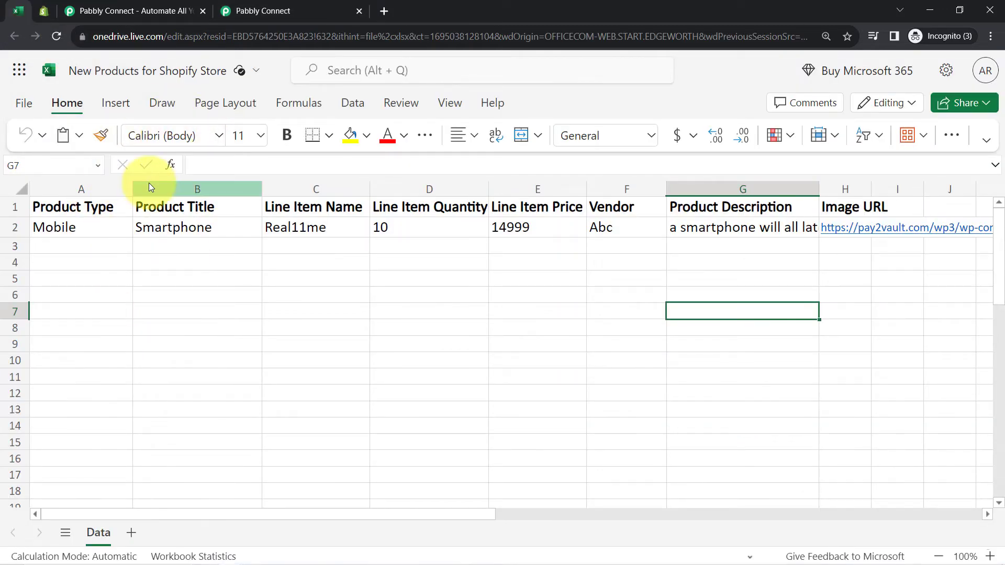
left_click(254, 9)
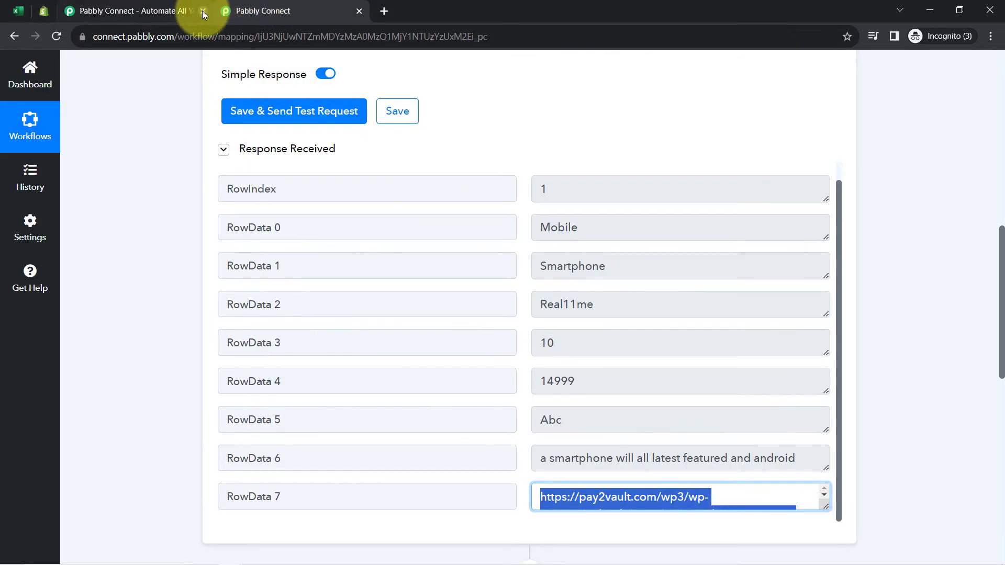
left_click(202, 10)
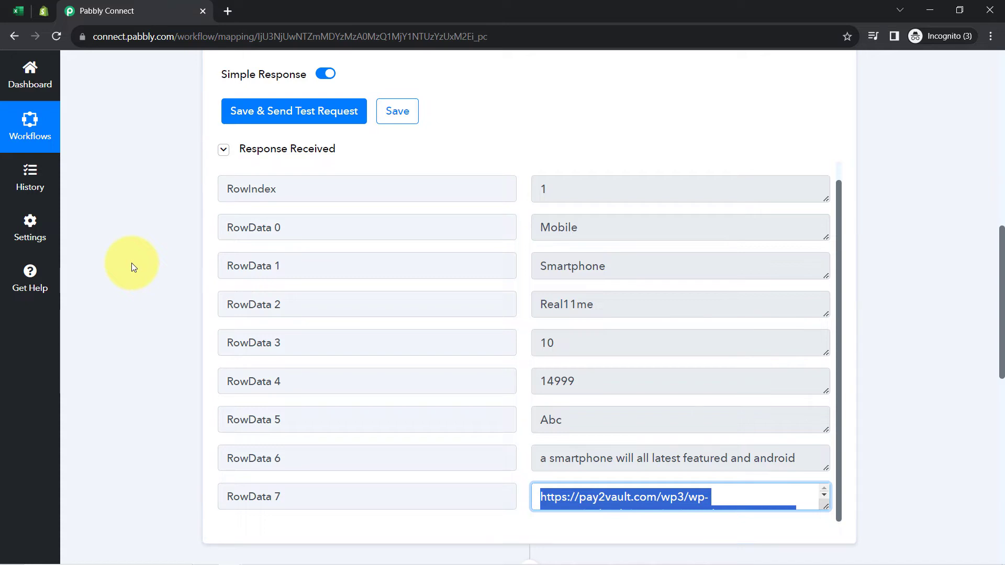
scroll(131, 263, "up", 15)
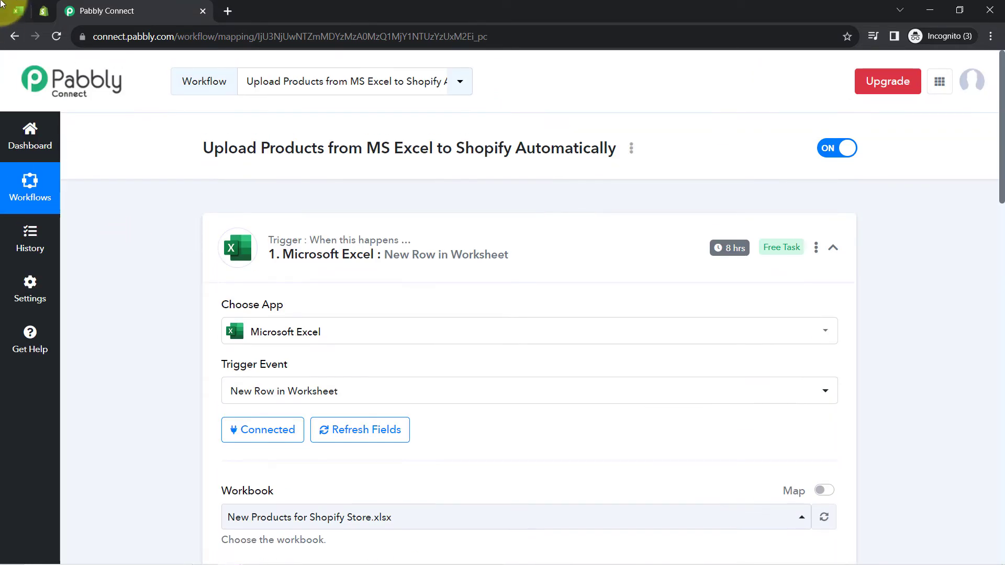
Look over empty rows 3 to 6 in the Excel Data sheet and the polling interval of the Pabbly Connect trigger
left_click(19, 10)
left_click(14, 245)
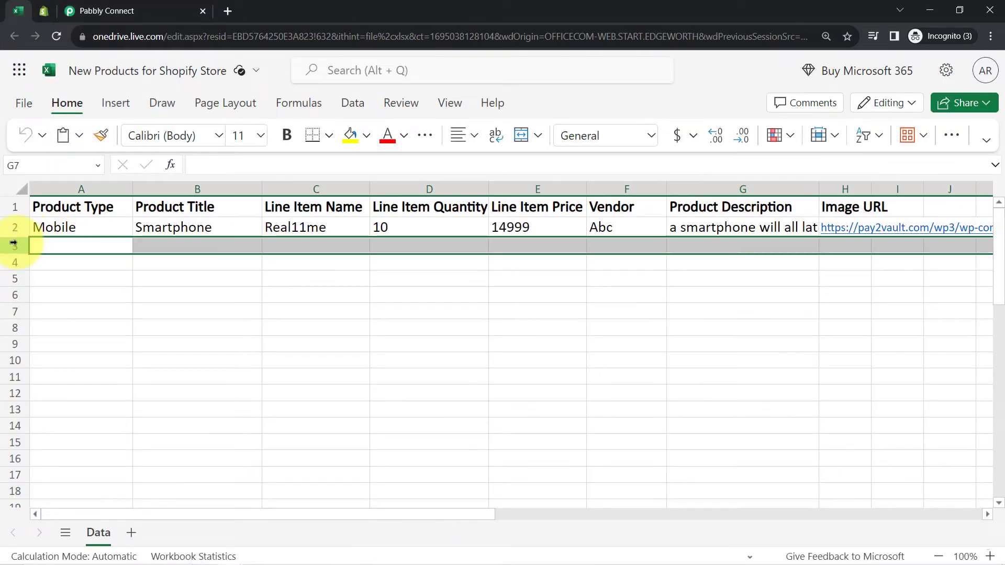
left_click(14, 262)
left_click(12, 279)
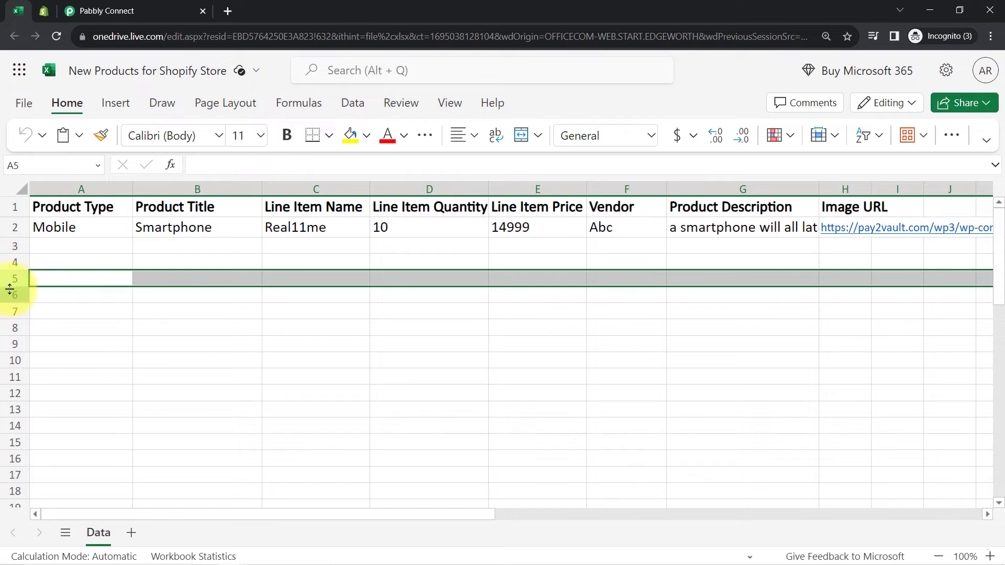
left_click(6, 293)
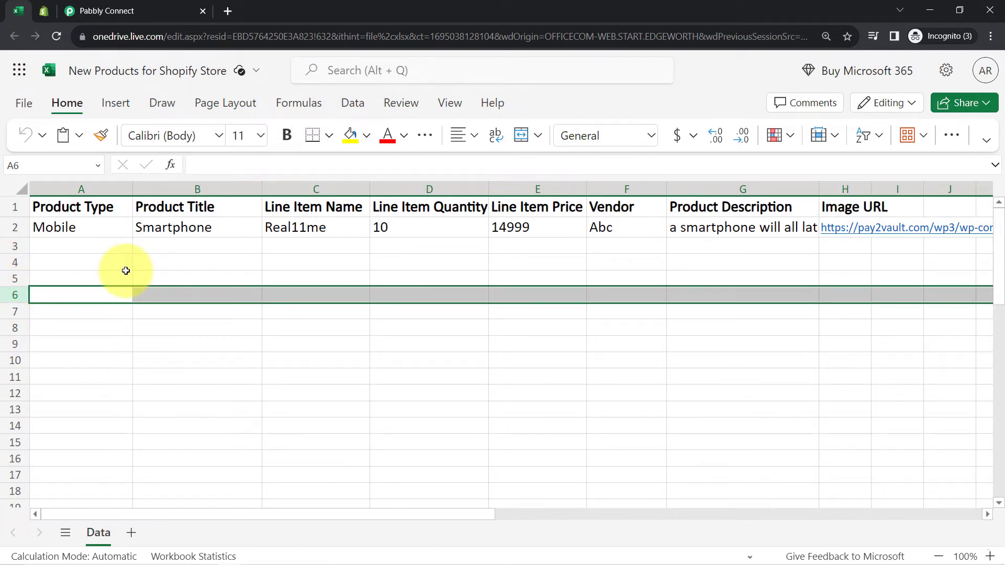
left_click(116, 11)
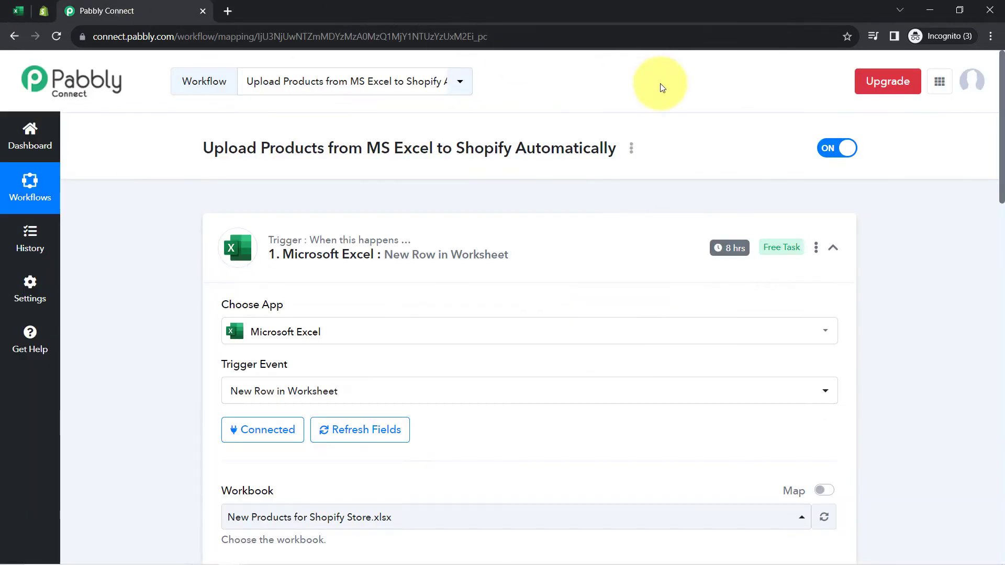
mouse_move(736, 252)
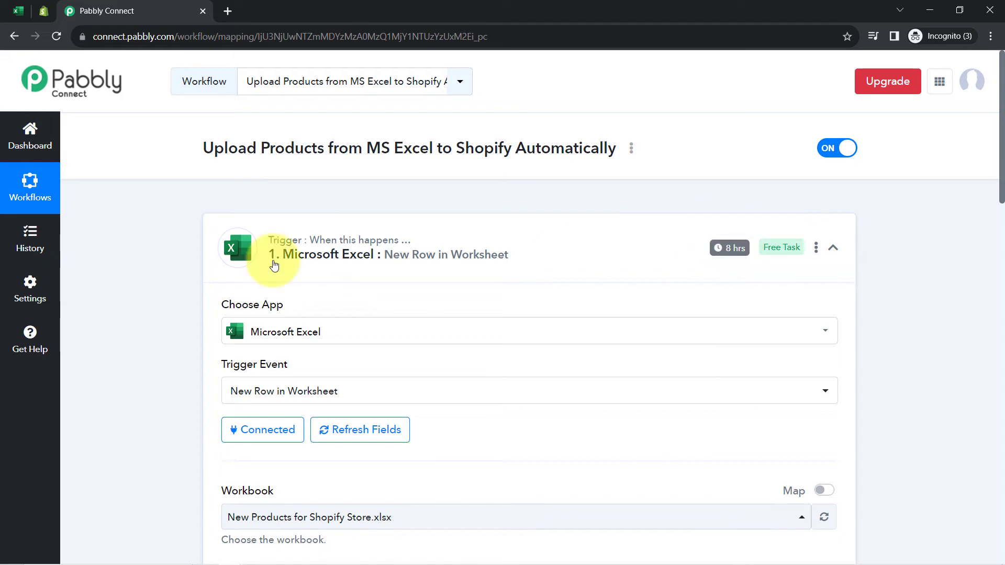
Set the Shopify action's event to Create Product
scroll(174, 350, "down", 15)
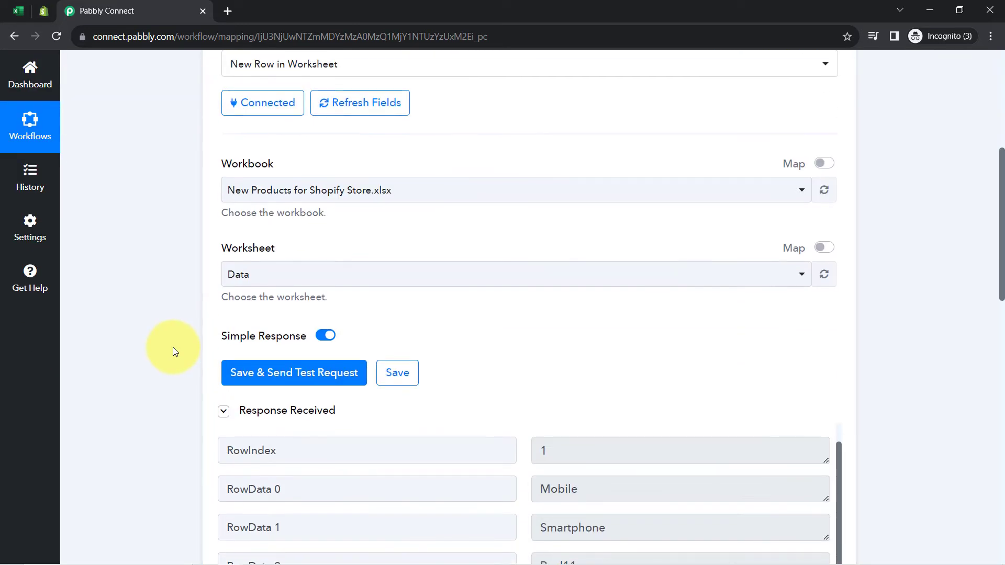
scroll(175, 351, "down", 6)
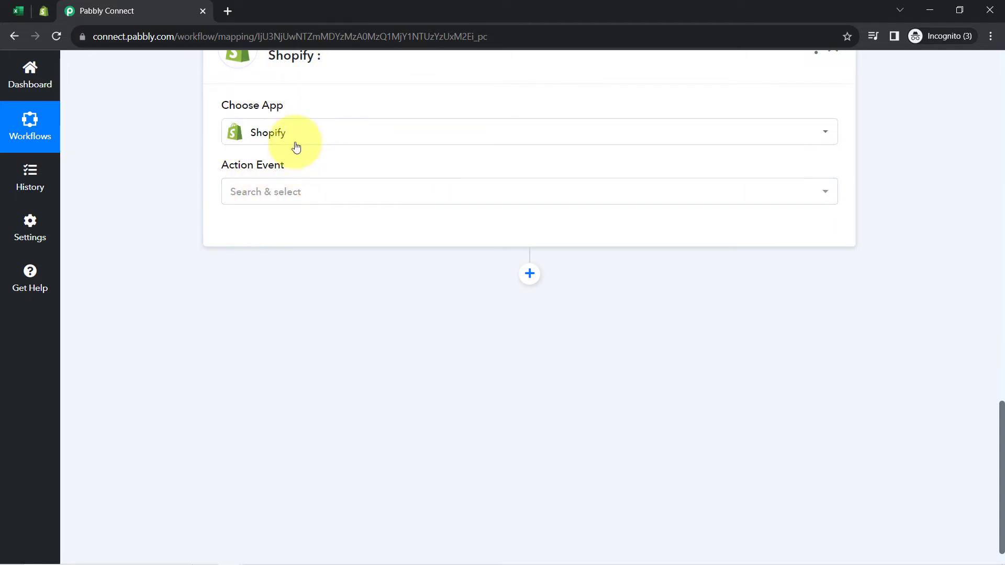
left_click(250, 199)
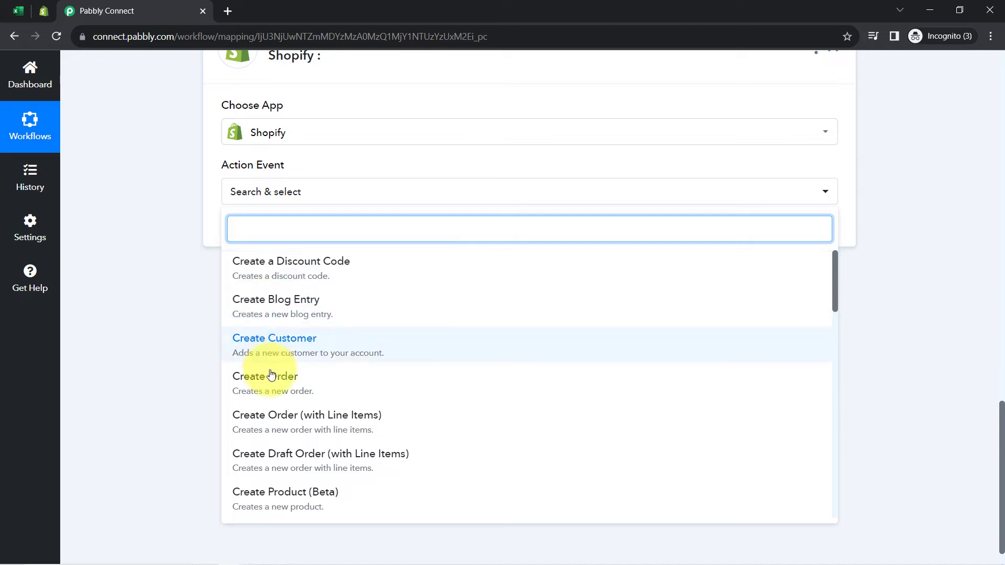
scroll(272, 367, "down", 2)
left_click(246, 413)
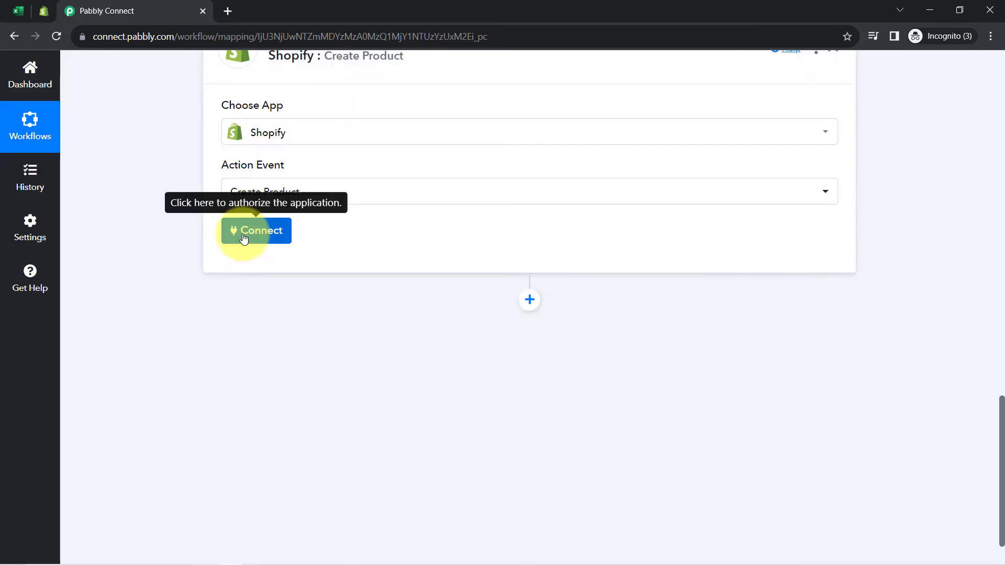
Start adding a new Shopify connection and review its Admin API Access Token and Subdomain requirements
left_click(243, 236)
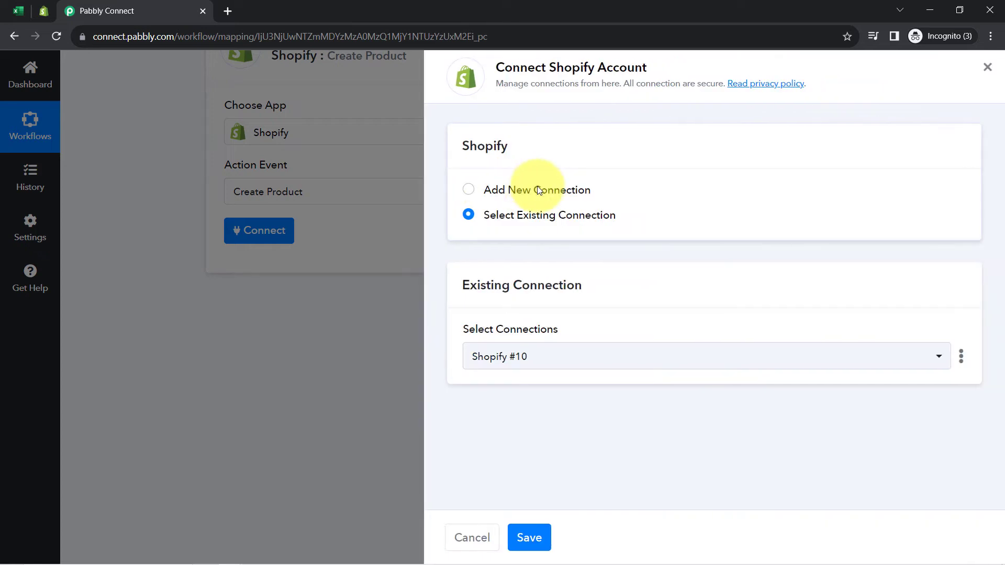
left_click(537, 188)
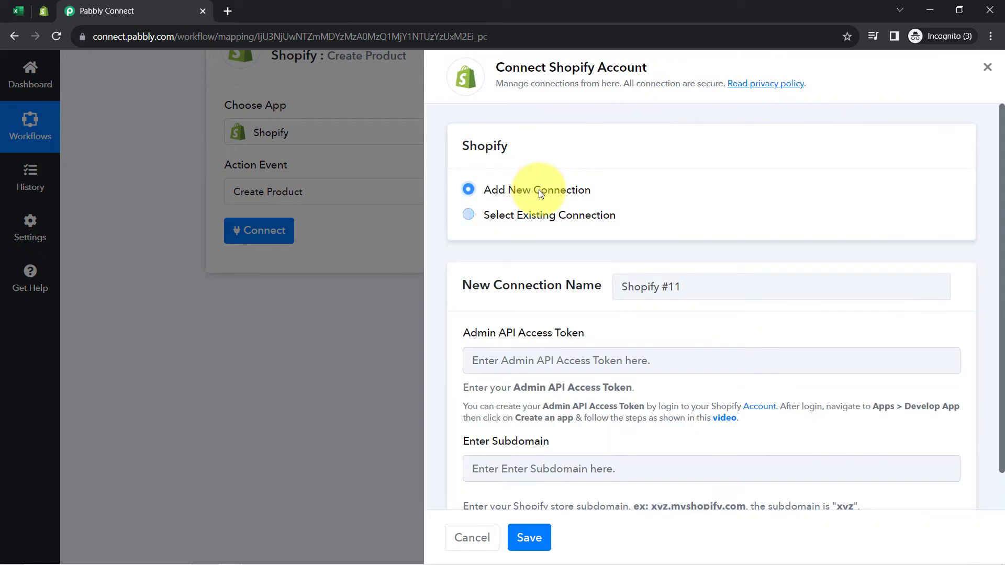
scroll(570, 248, "down", 1)
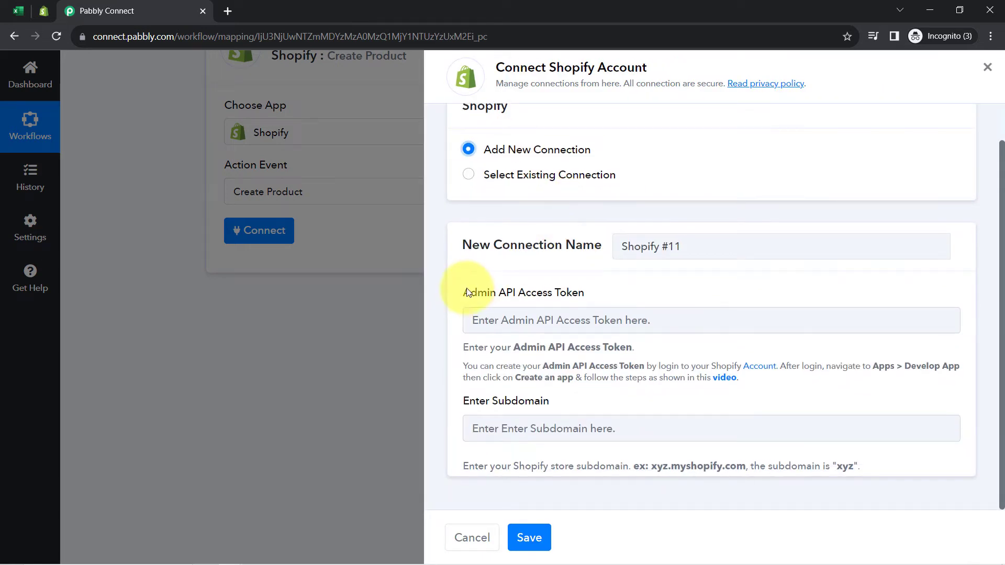
left_click_drag(478, 296, 580, 299)
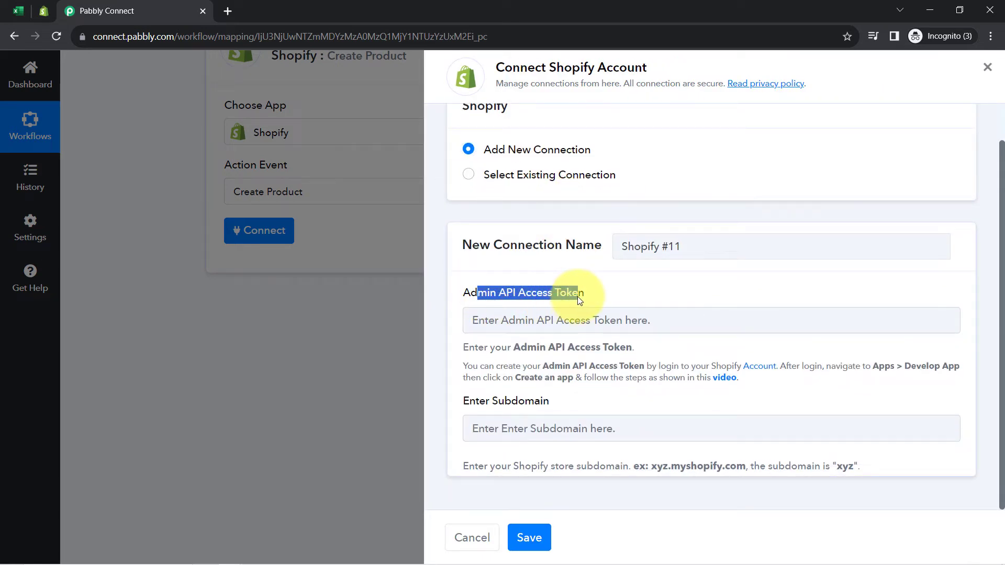
left_click_drag(498, 400, 540, 400)
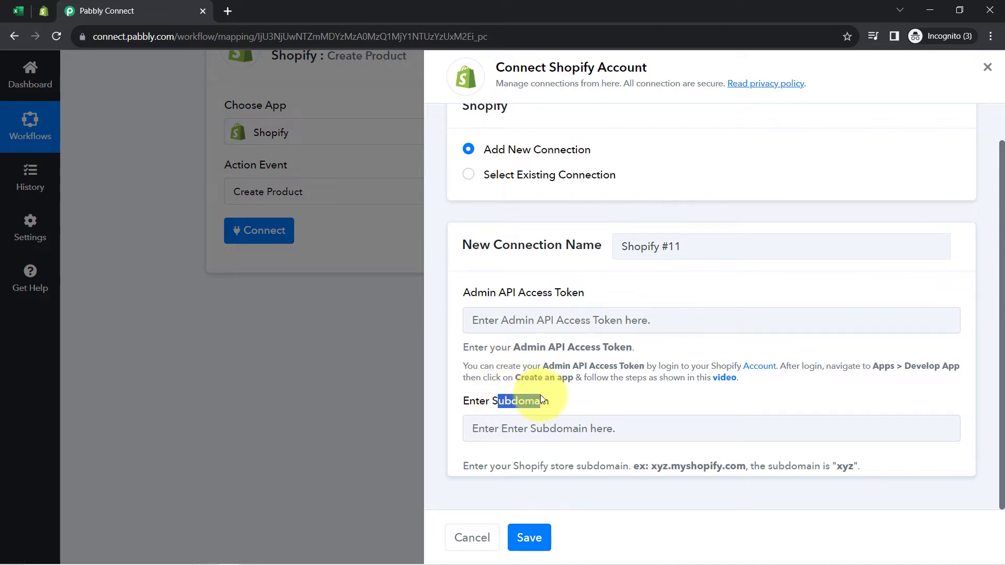
left_click_drag(490, 293, 552, 292)
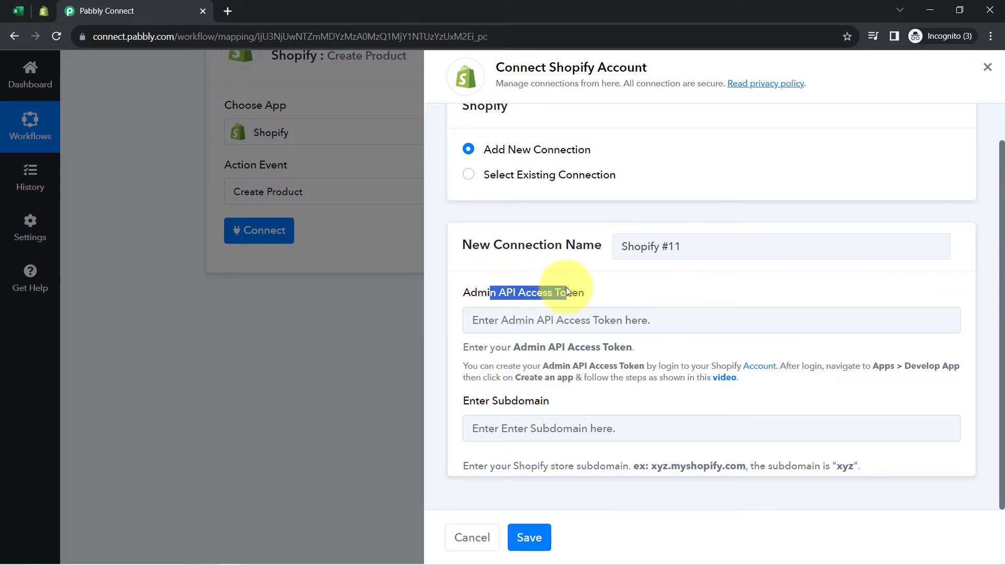
left_click_drag(663, 378, 747, 386)
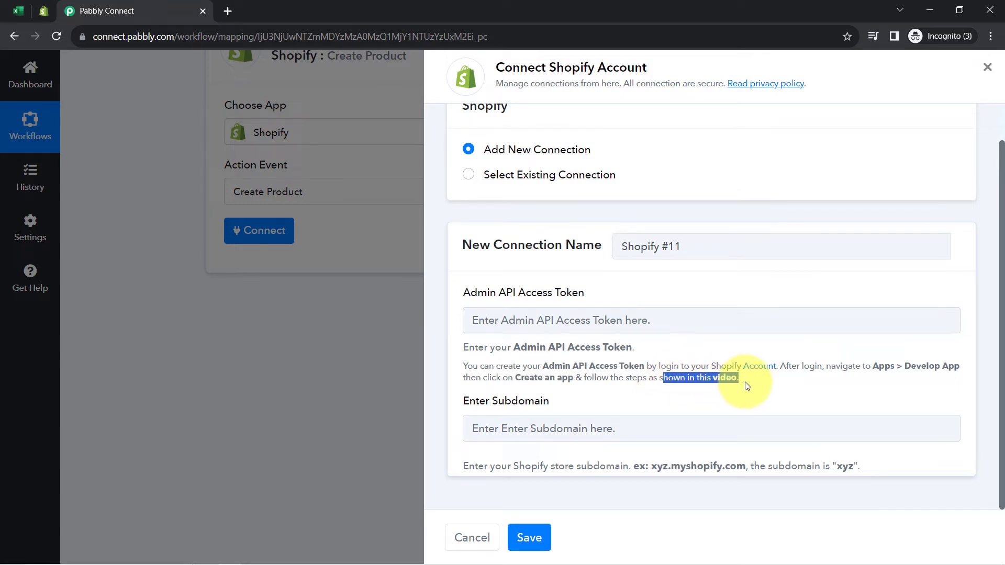
Switch to the Shopify admin and open the App development page in the app and sales channel settings
left_click(45, 9)
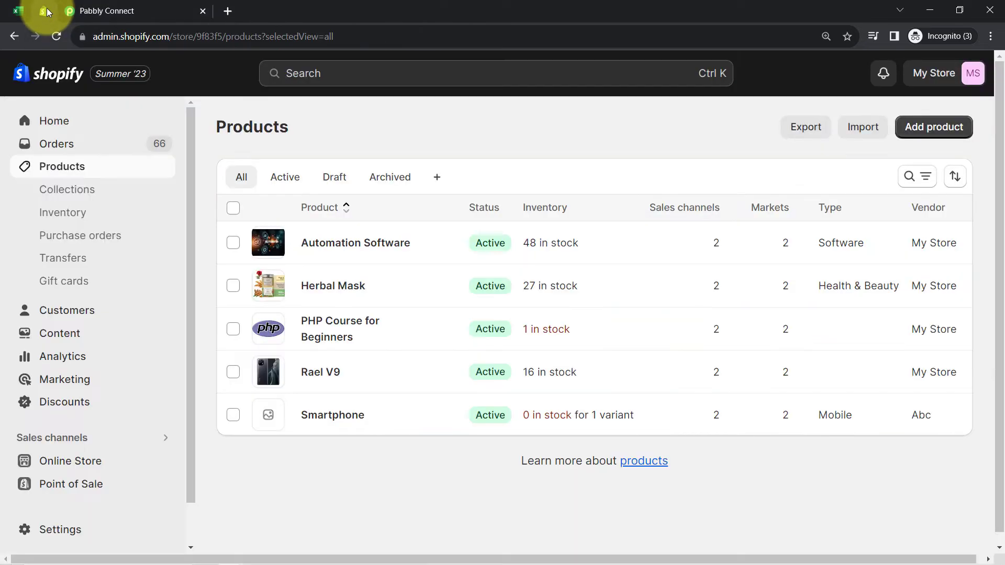
scroll(45, 473, "down", 2)
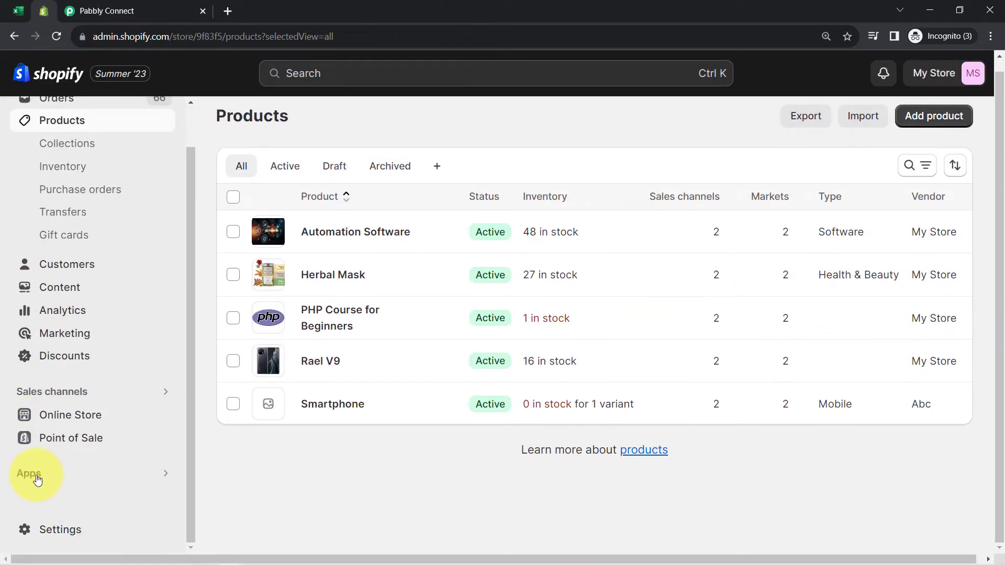
left_click(27, 473)
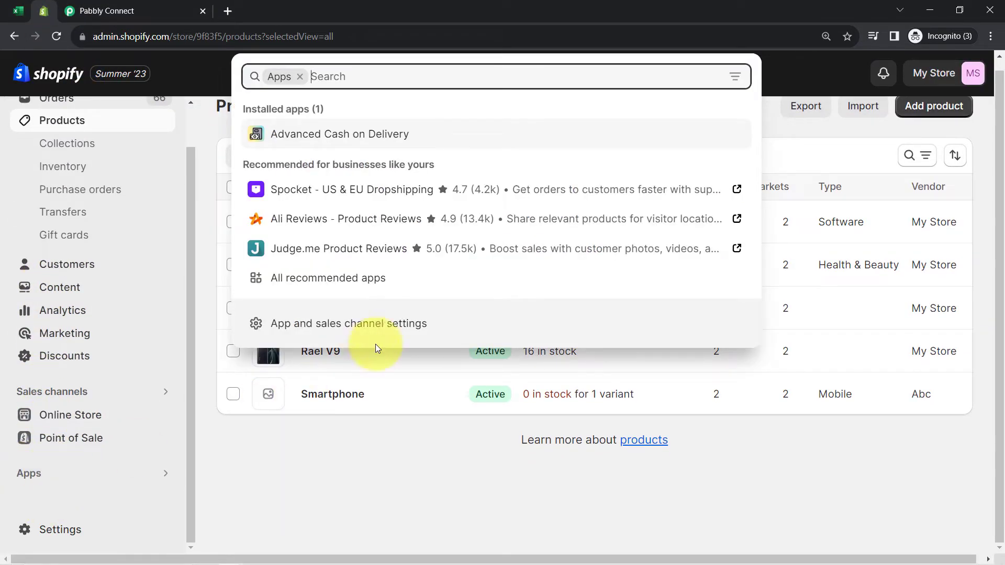
left_click(329, 326)
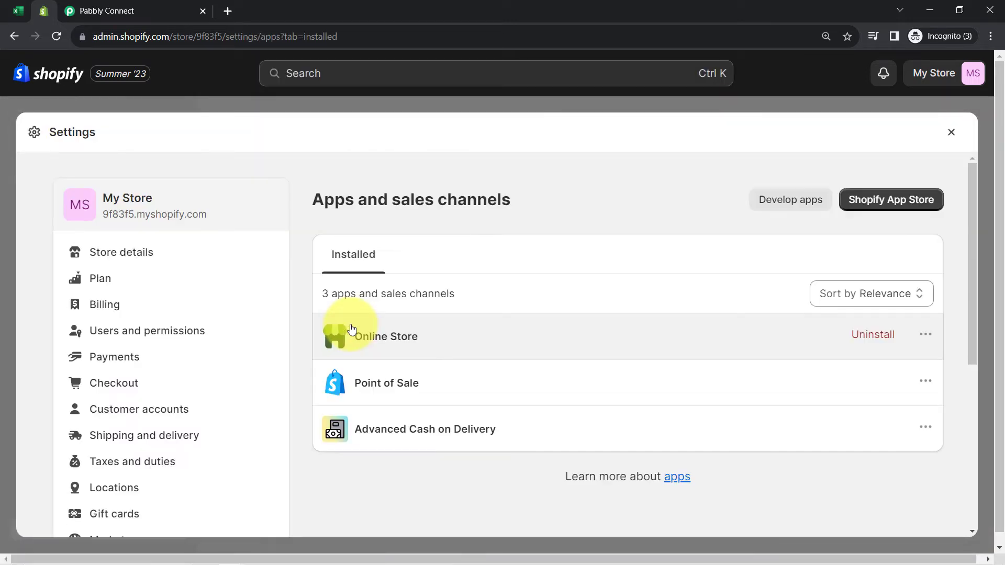
left_click(791, 207)
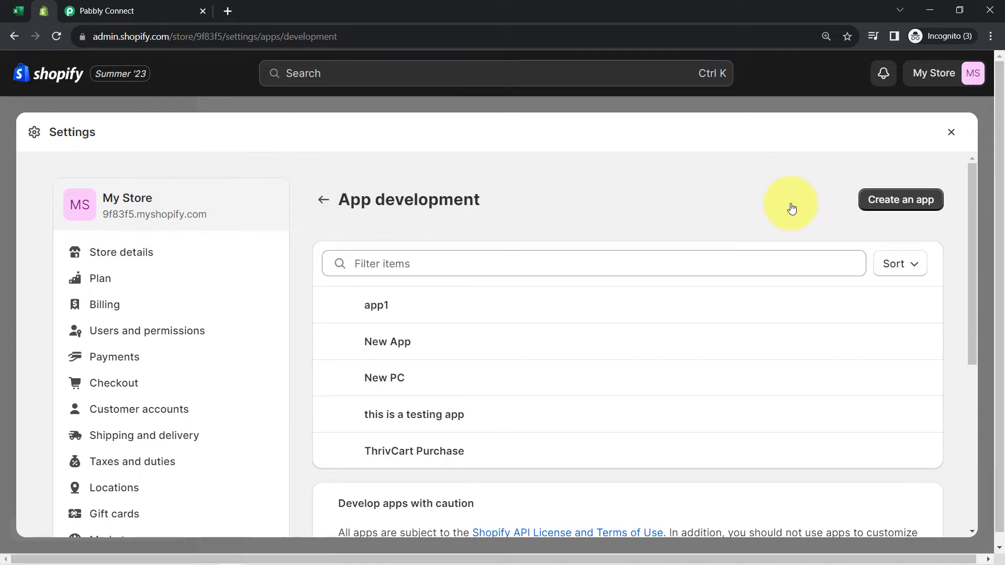
Create a custom Shopify app named App for Esxcel, keeping the preselected app developer
left_click(889, 198)
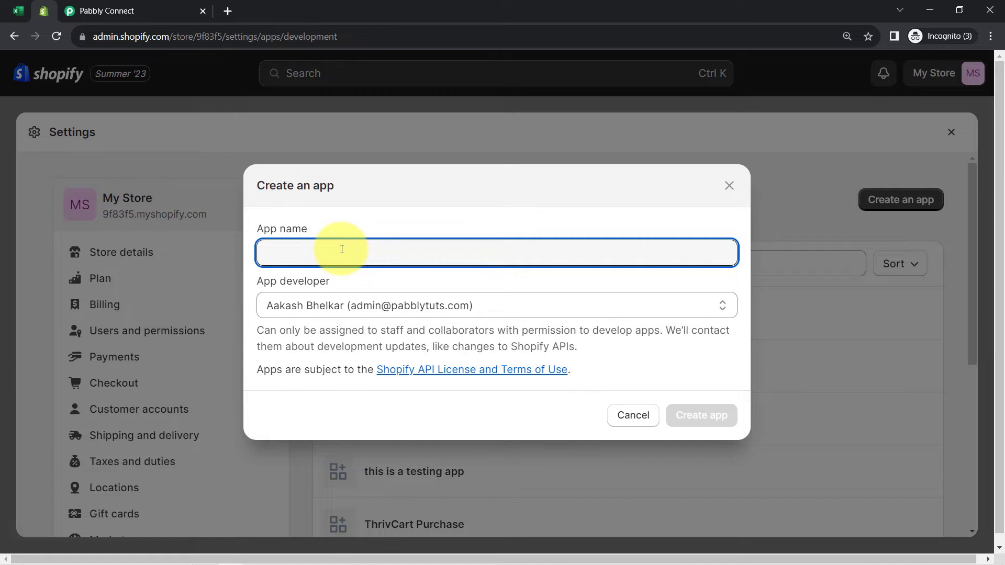
type("C")
key("BackSpace")
type("App for Esxcel")
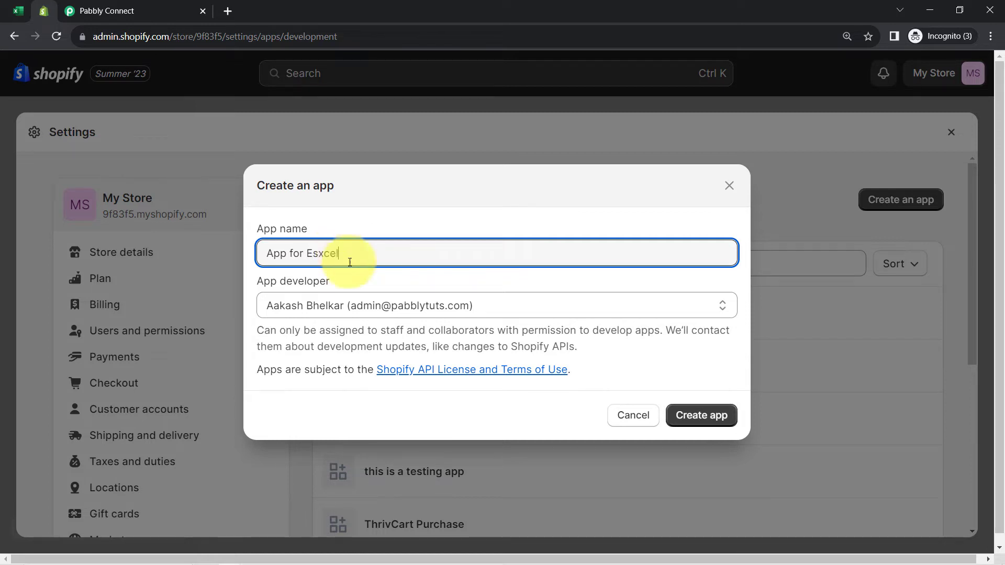
left_click(689, 417)
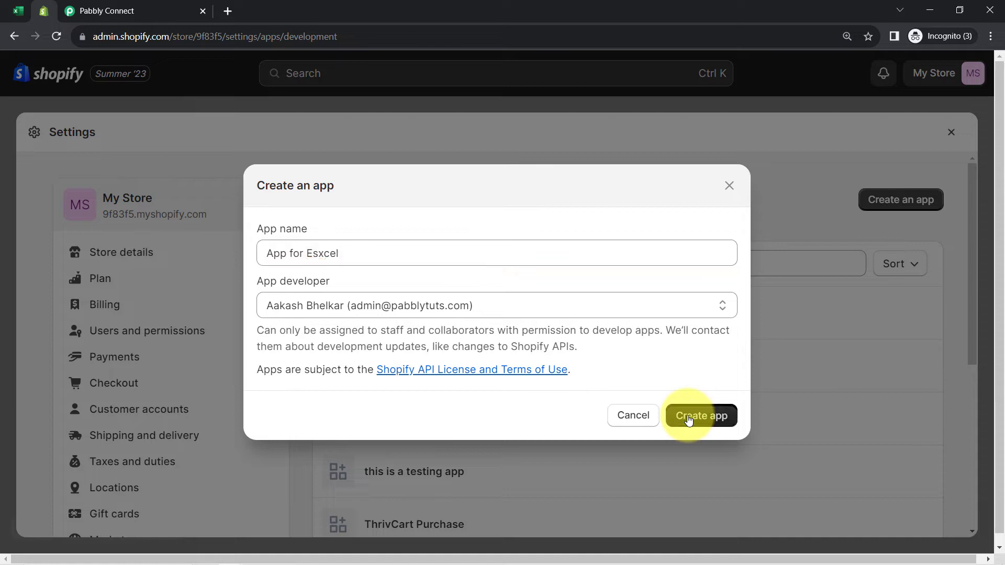
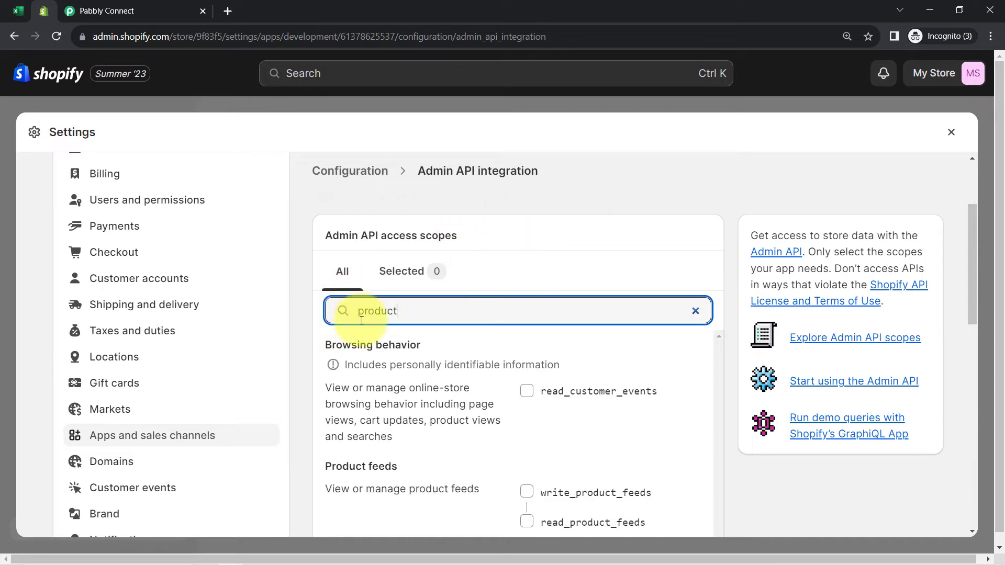
Grant the app write and read Admin API scopes for product feeds, product listings and products, and save the configuration
scroll(450, 309, "down", 4)
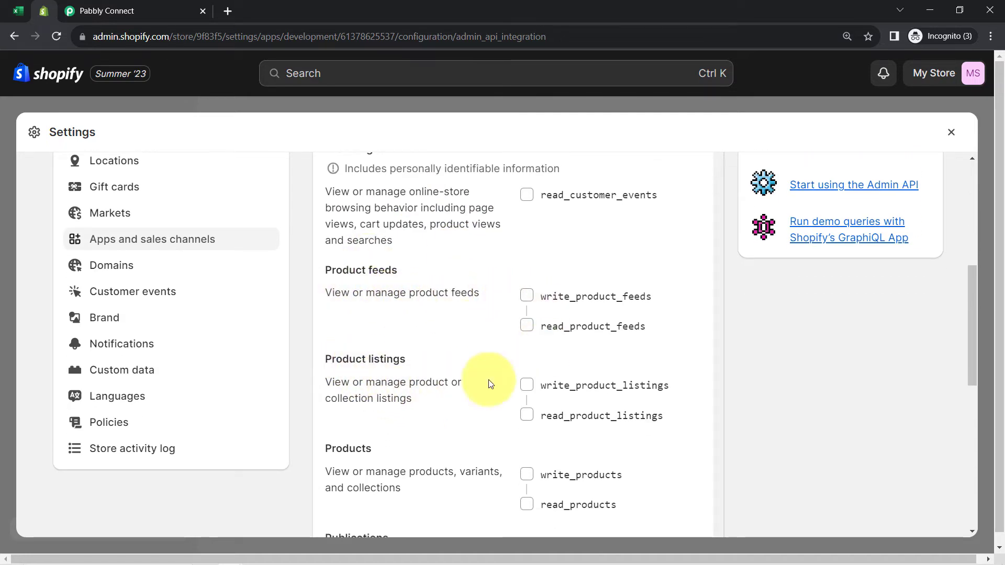
left_click(527, 386)
left_click(526, 296)
left_click(529, 477)
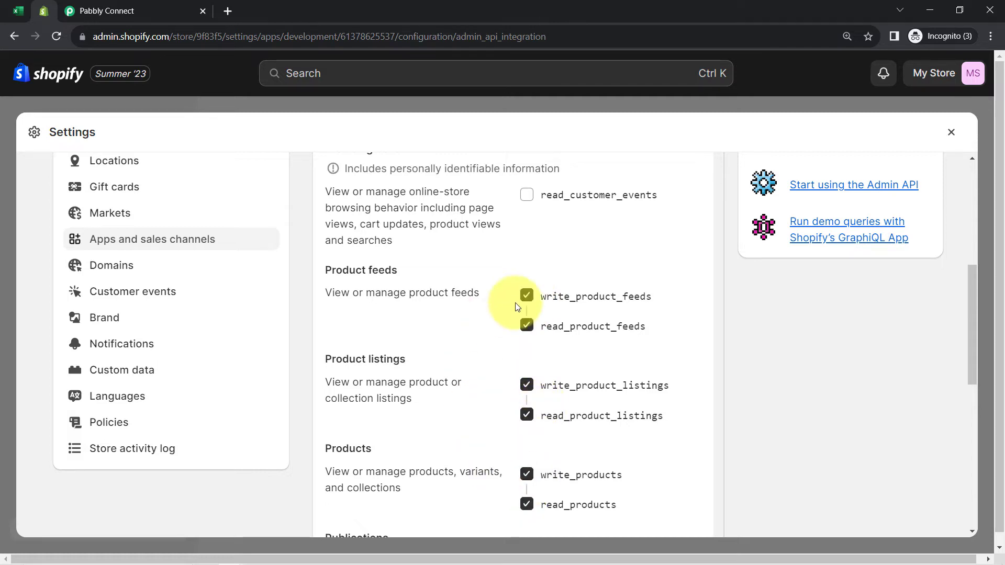
scroll(541, 352, "up", 3)
scroll(542, 355, "down", 15)
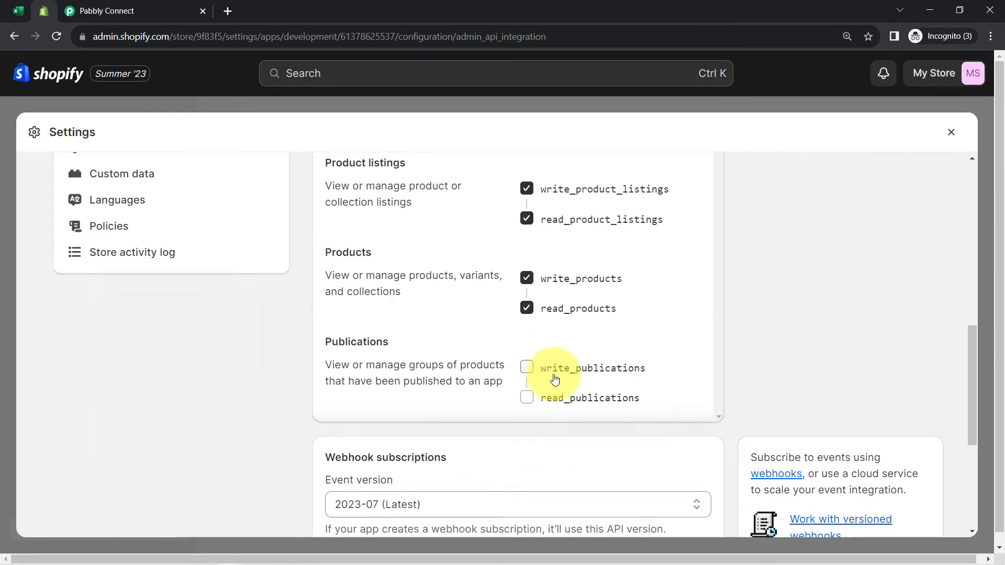
left_click(922, 451)
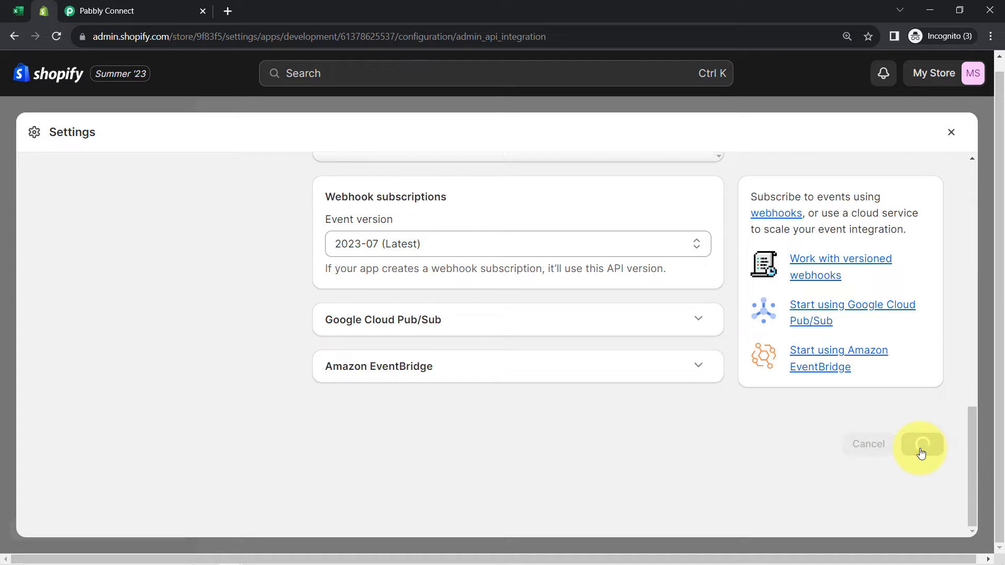
Open the API credentials of App for Esxcel at the access tokens section
scroll(377, 289, "up", 15)
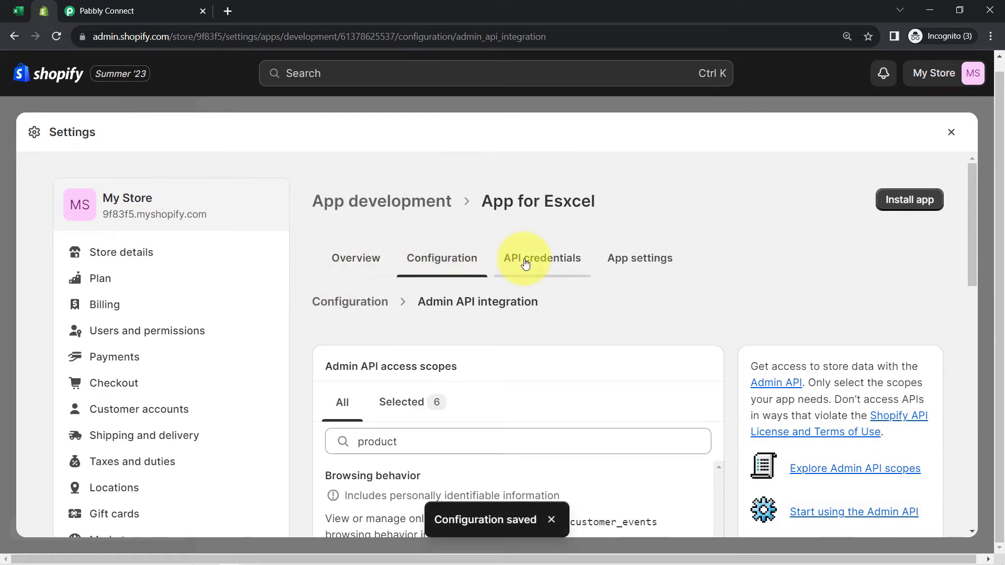
left_click(526, 265)
scroll(316, 324, "down", 3)
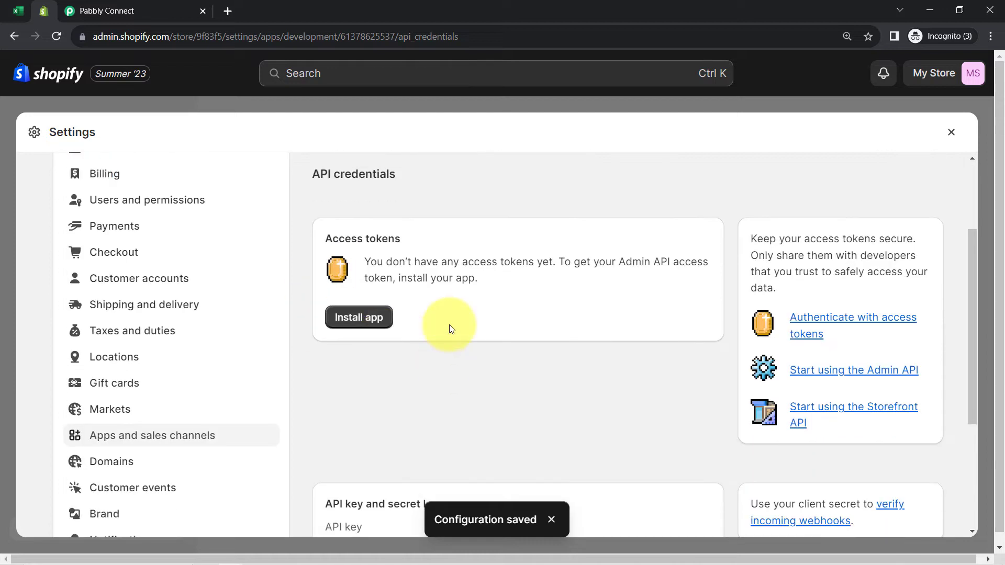
Install the custom app in the store and copy its revealed Admin API access token
left_click(351, 320)
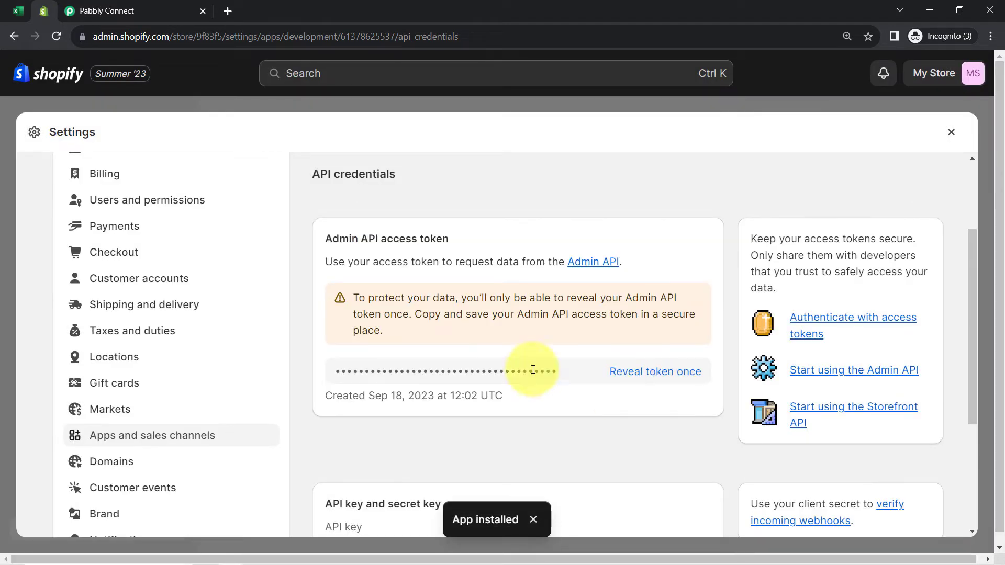
scroll(450, 314, "down", 3)
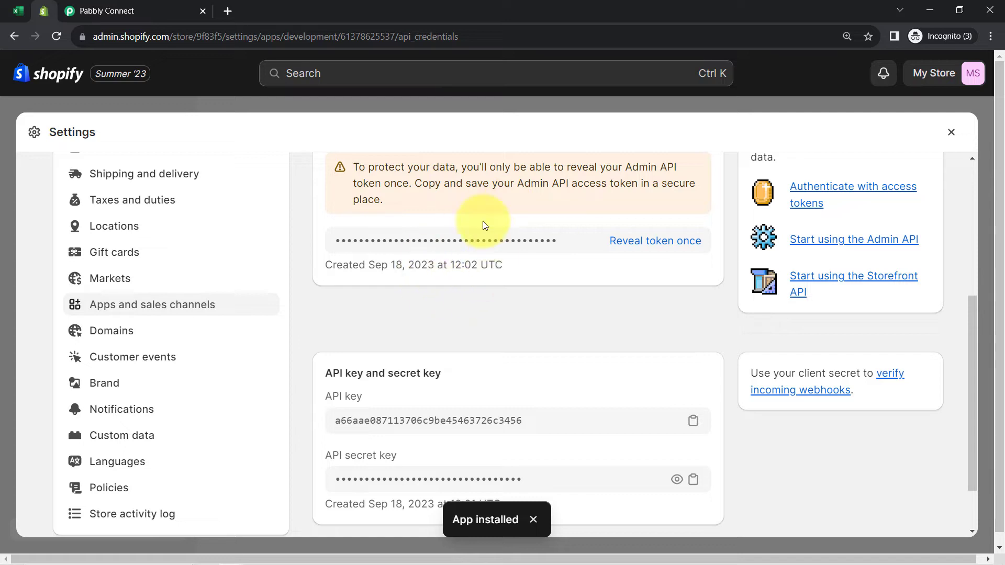
scroll(432, 268, "up", 1)
left_click_drag(339, 176, 448, 170)
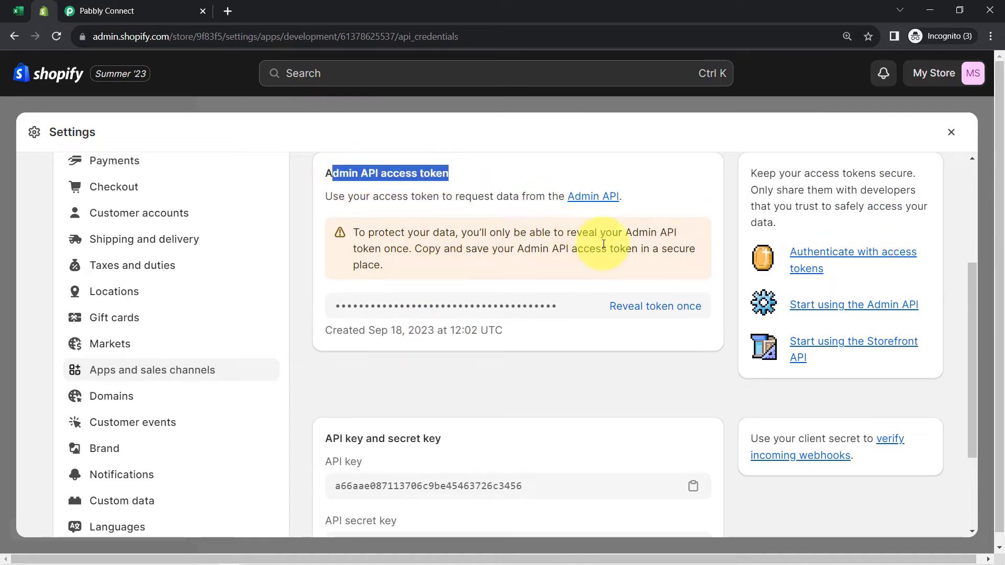
left_click(631, 309)
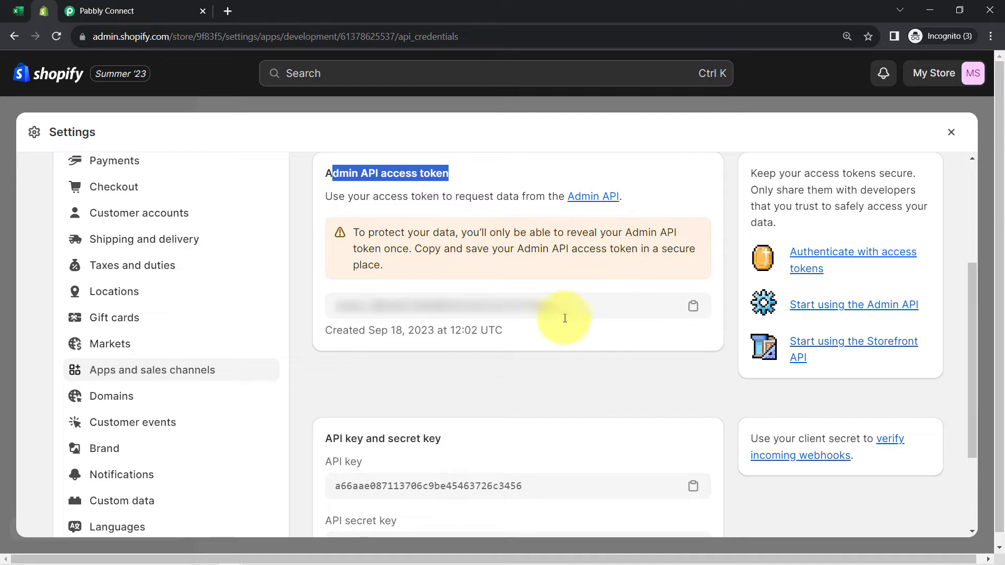
left_click(603, 307)
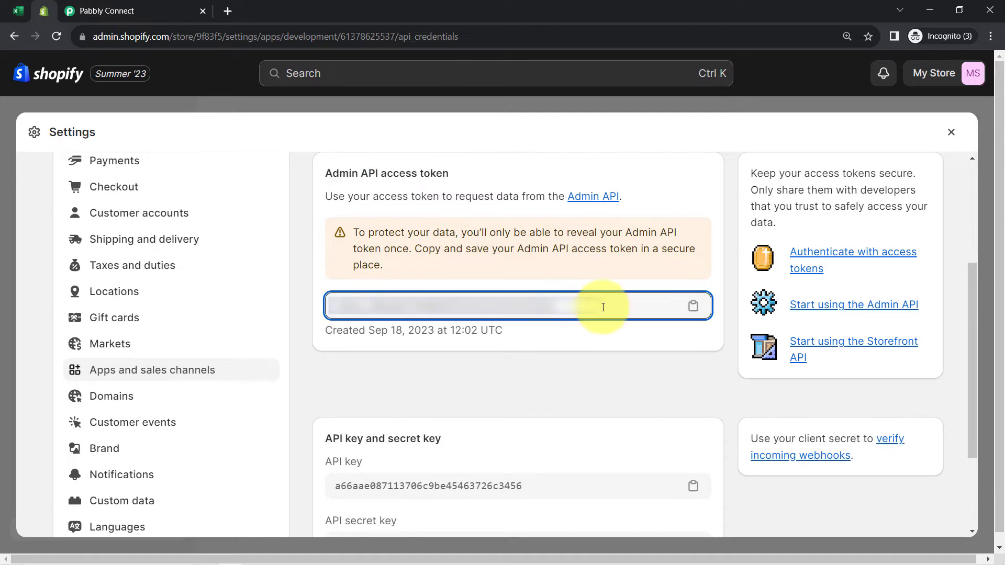
left_click(693, 305)
Switch to Pabbly Connect and paste the Admin API access token into the new Shopify connection
left_click(104, 4)
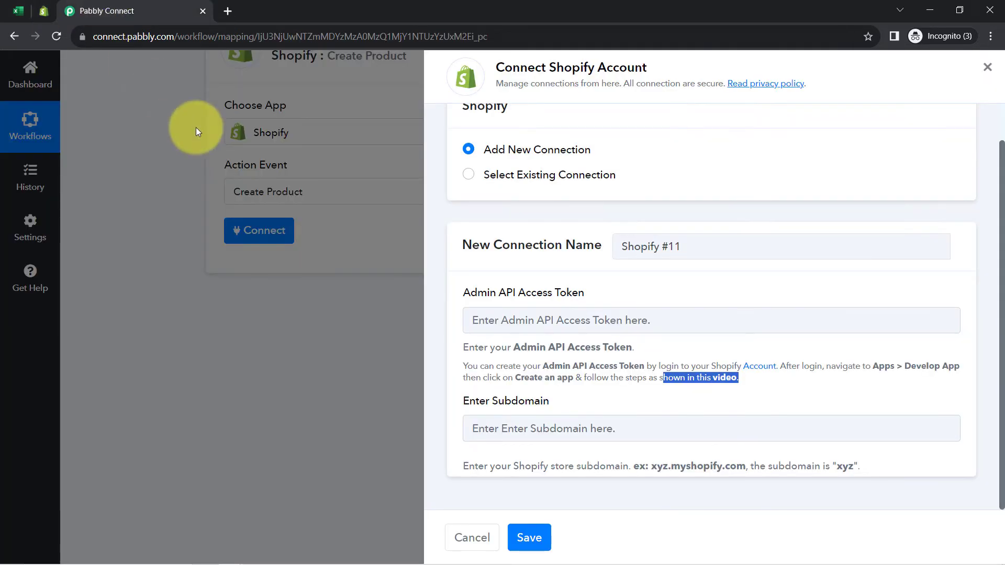
left_click(474, 322)
key("ctrl+v")
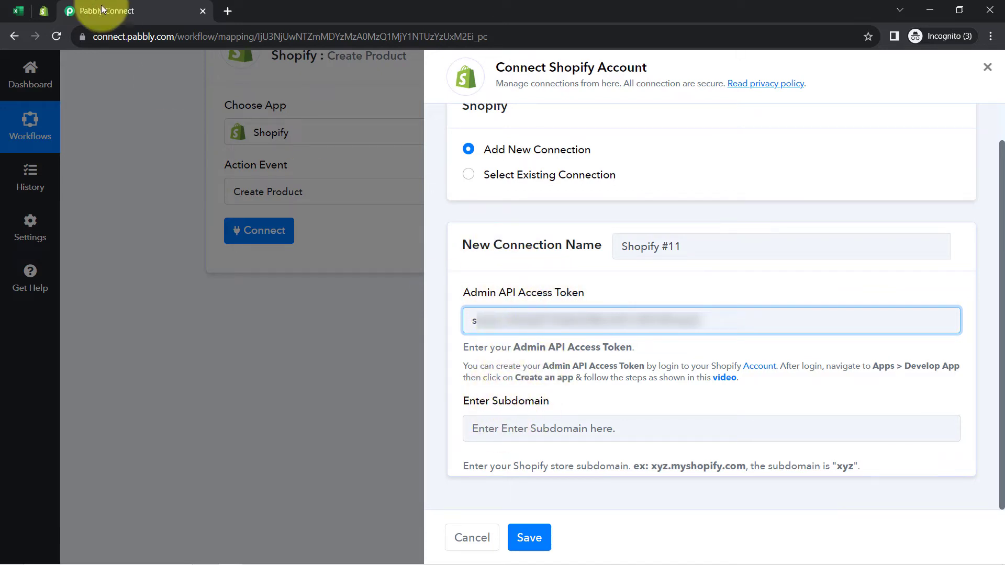
Switch to the Shopify admin, view the online store and copy the subdomain 9f83f5 from its address
left_click(37, 10)
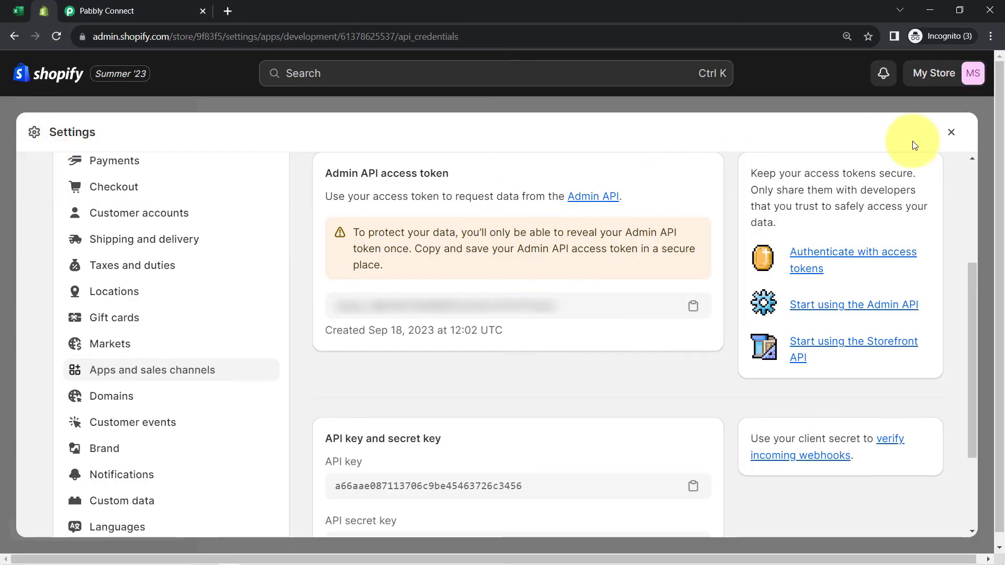
left_click(953, 138)
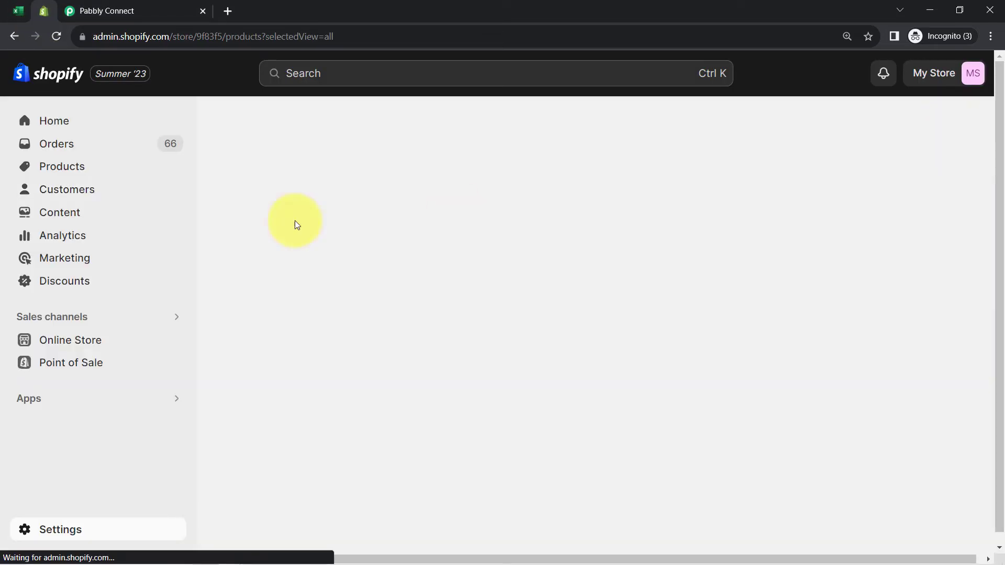
scroll(107, 388, "down", 1)
scroll(107, 388, "down", 1)
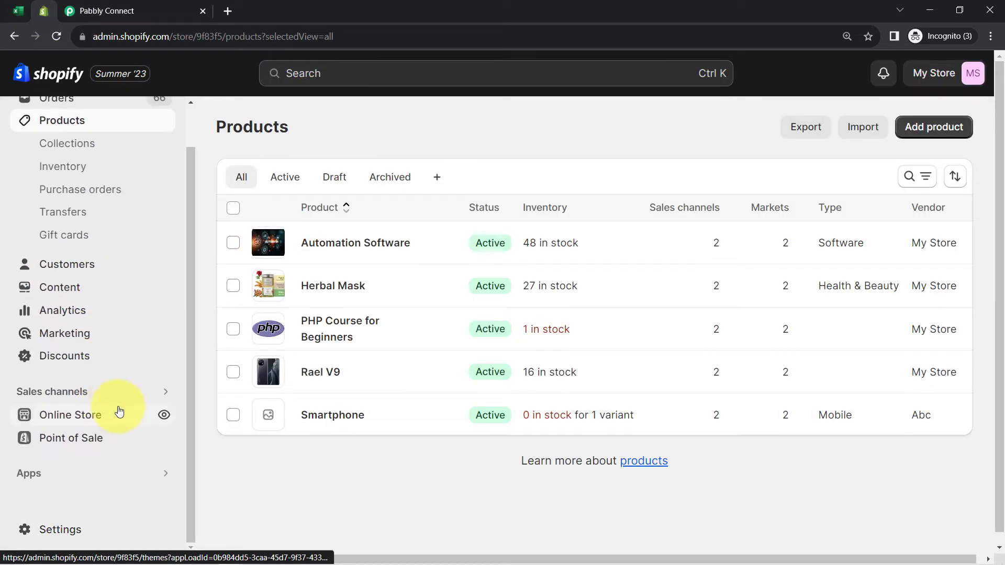
left_click(163, 414)
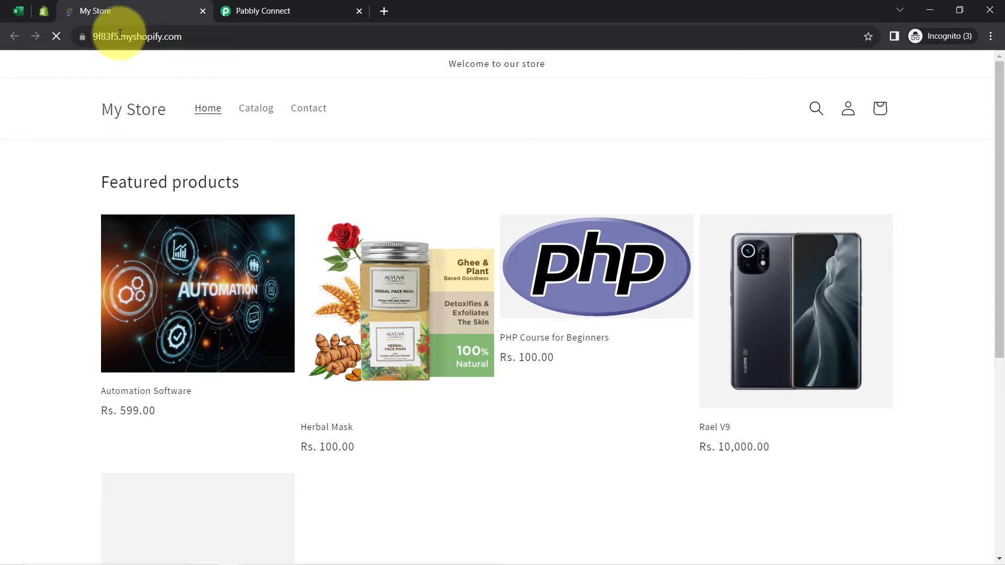
left_click(119, 36)
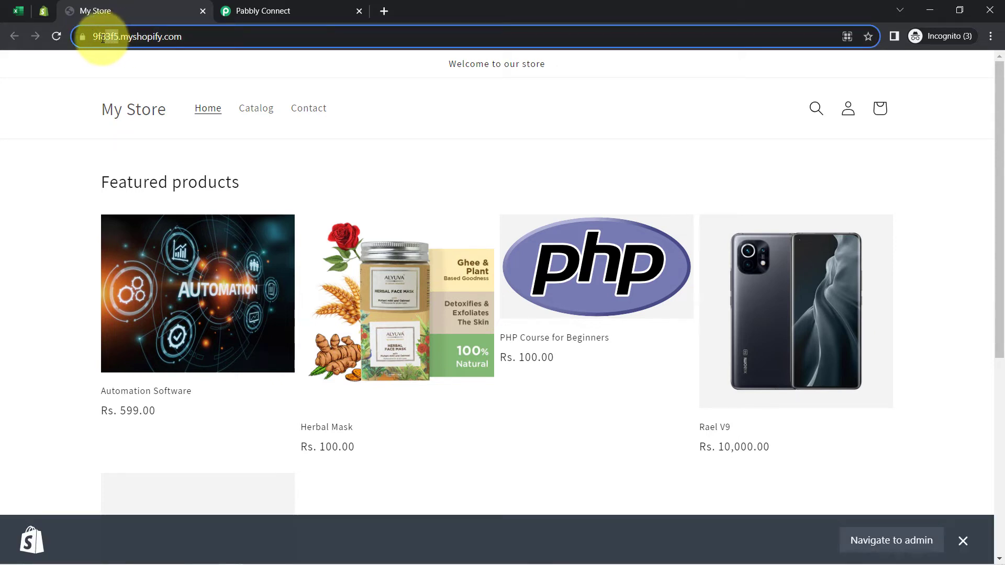
double_click(96, 37)
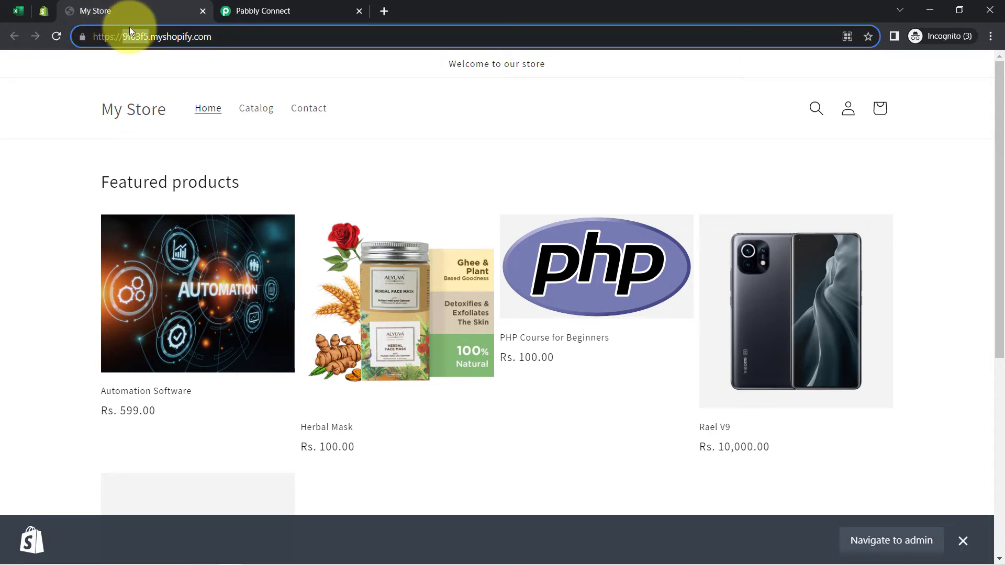
Return to Pabbly Connect, enter 9f83f5 as the store subdomain and save the Shopify connection
left_click(250, 11)
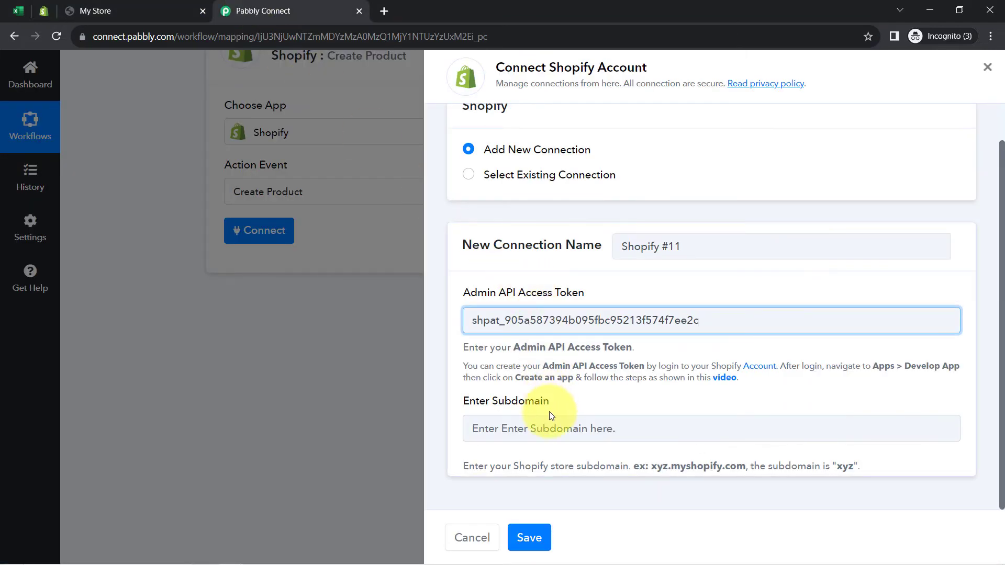
left_click(533, 420)
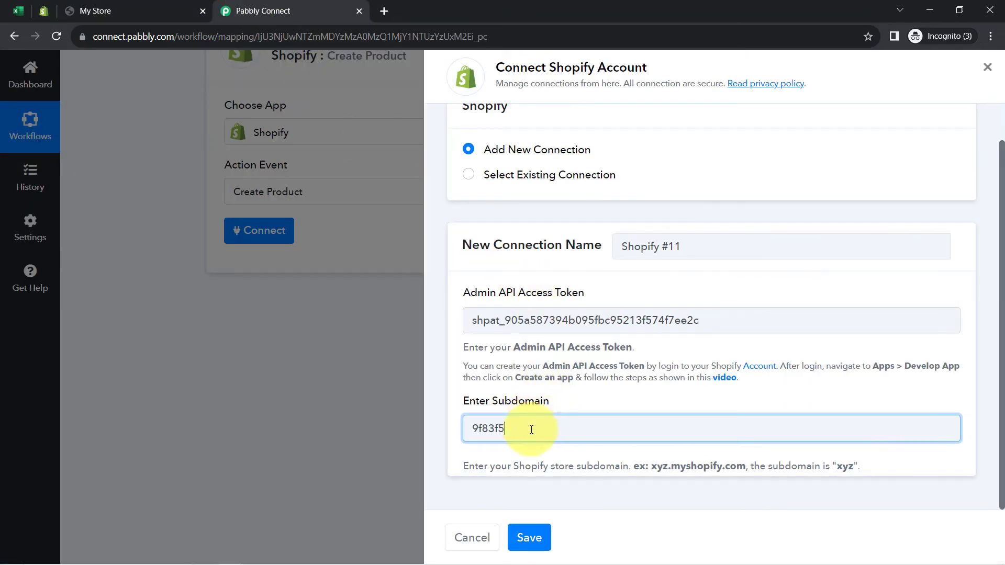
left_click(528, 538)
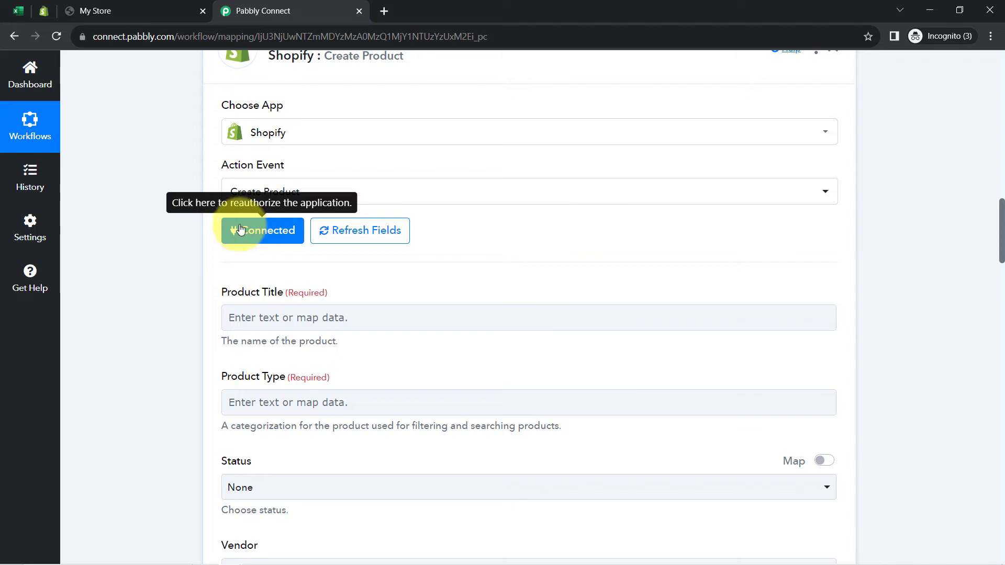
Look through the Create Product fields and compare them with the row data received from the Microsoft Excel trigger
scroll(251, 253, "down", 3)
scroll(294, 318, "down", 15)
scroll(294, 317, "down", 5)
scroll(287, 306, "up", 20)
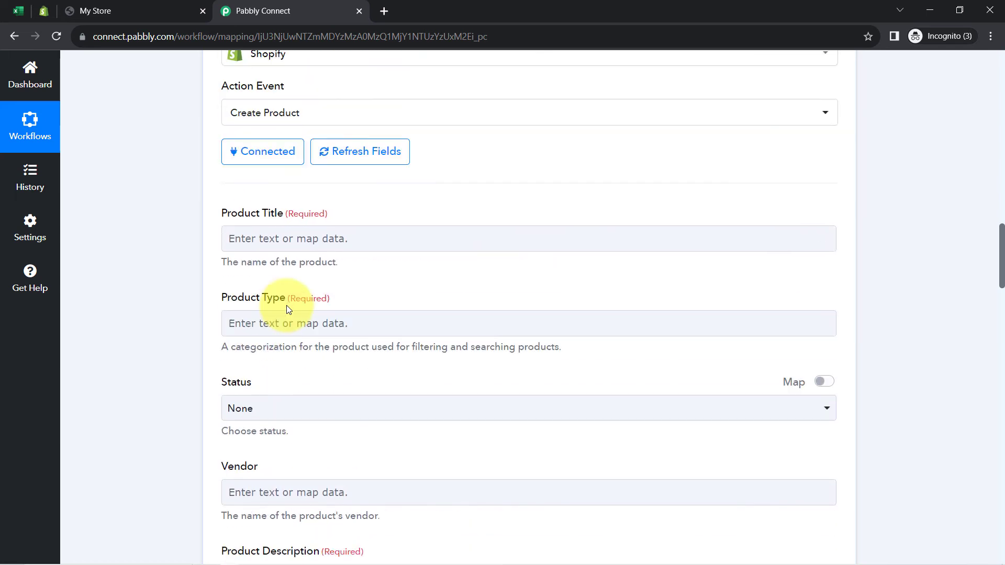
scroll(287, 307, "up", 6)
scroll(285, 301, "down", 6)
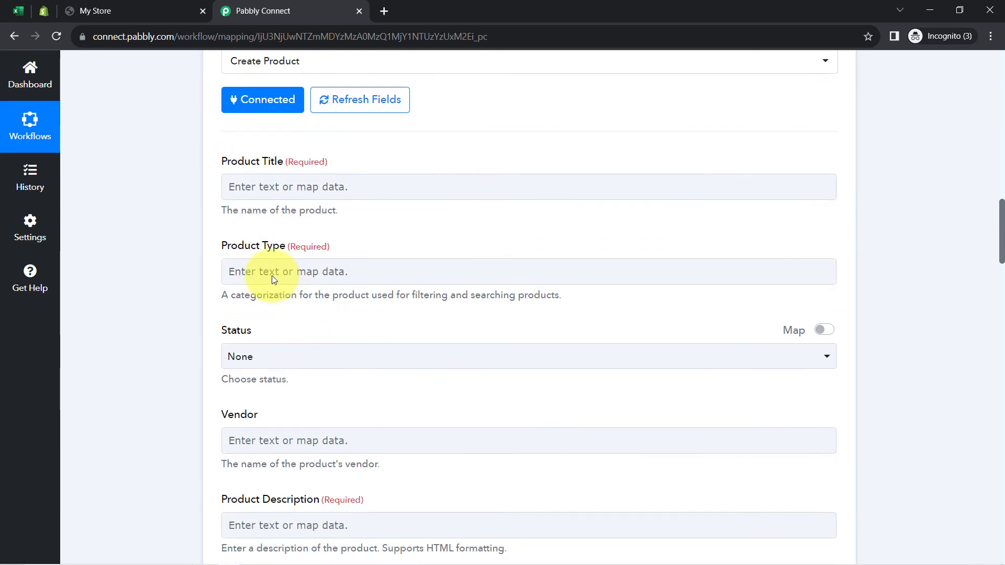
left_click_drag(228, 163, 258, 162)
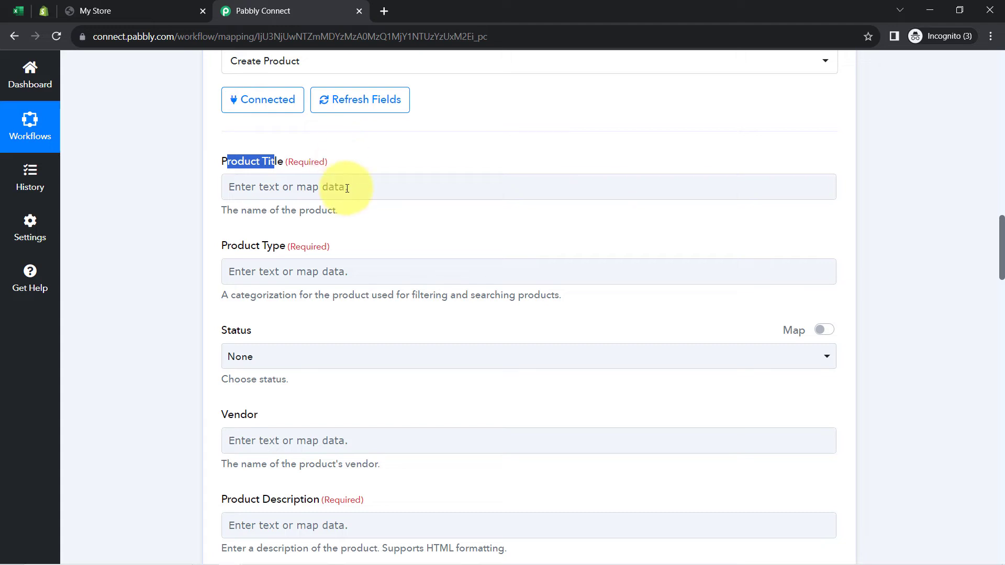
left_click(283, 278)
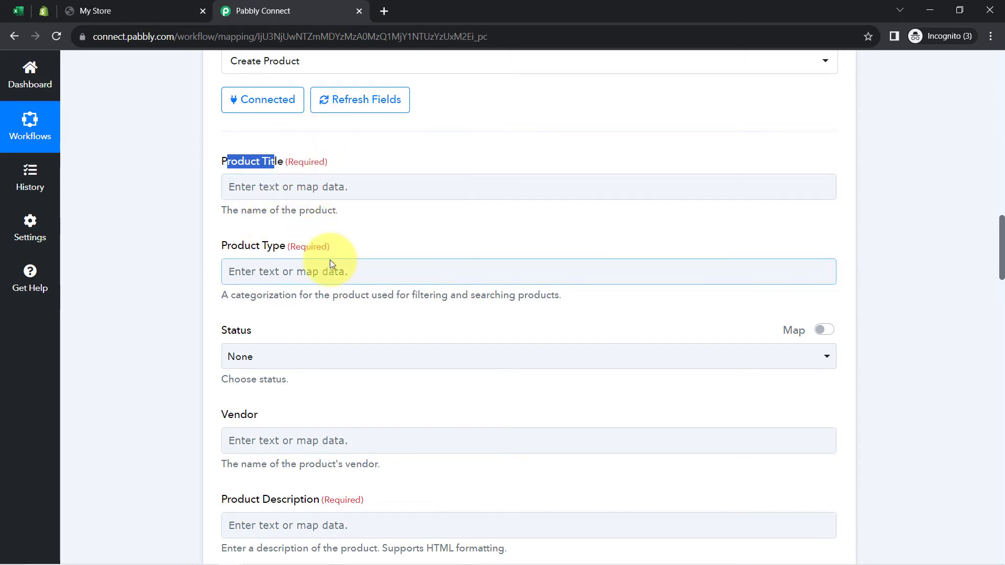
scroll(330, 259, "up", 7)
scroll(323, 251, "up", 2)
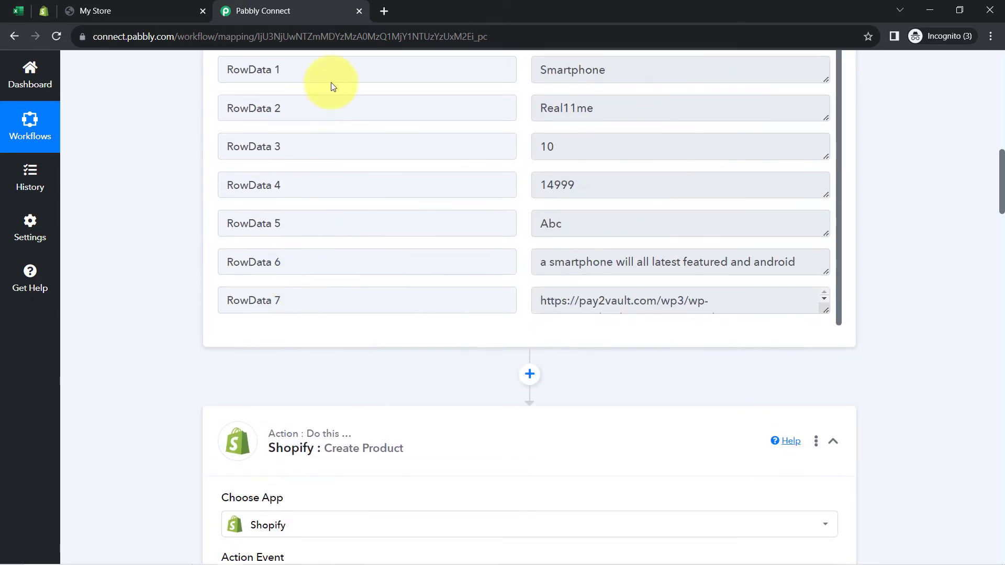
scroll(120, 181, "up", 2)
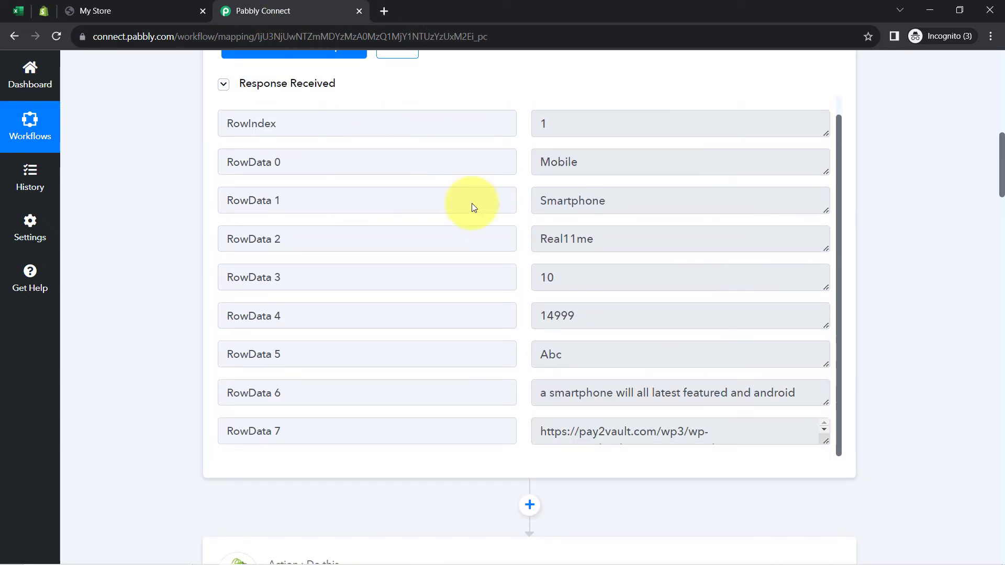
Map the Product Title of the Shopify action to RowData 0 (Mobile) from the Microsoft Excel step
scroll(198, 337, "down", 8)
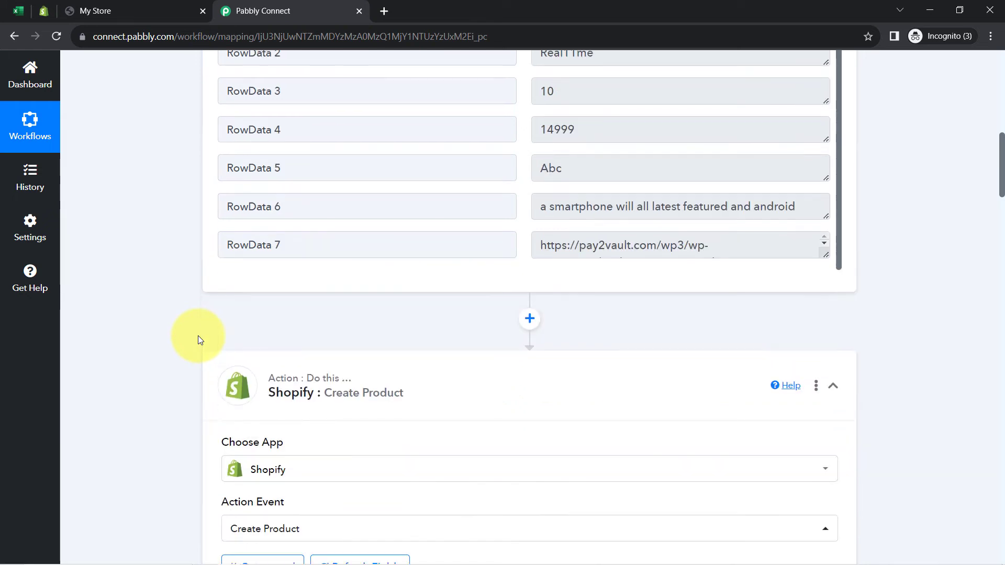
scroll(198, 335, "down", 2)
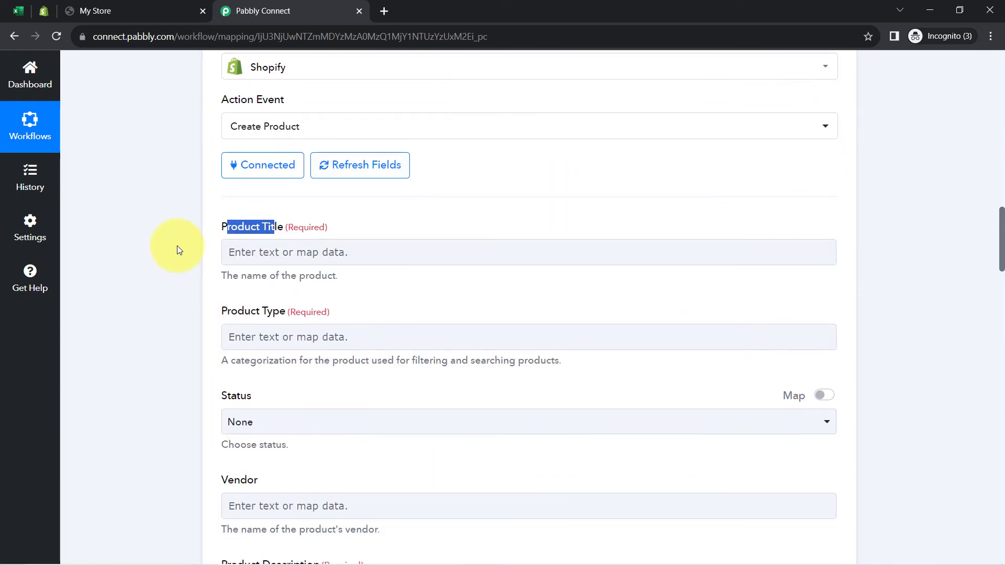
scroll(174, 241, "down", 1)
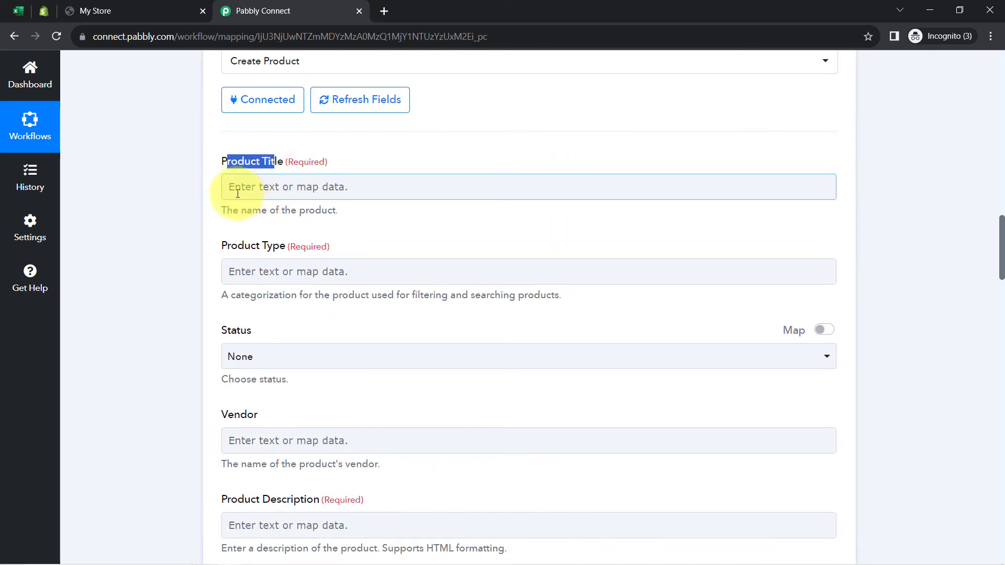
left_click(231, 191)
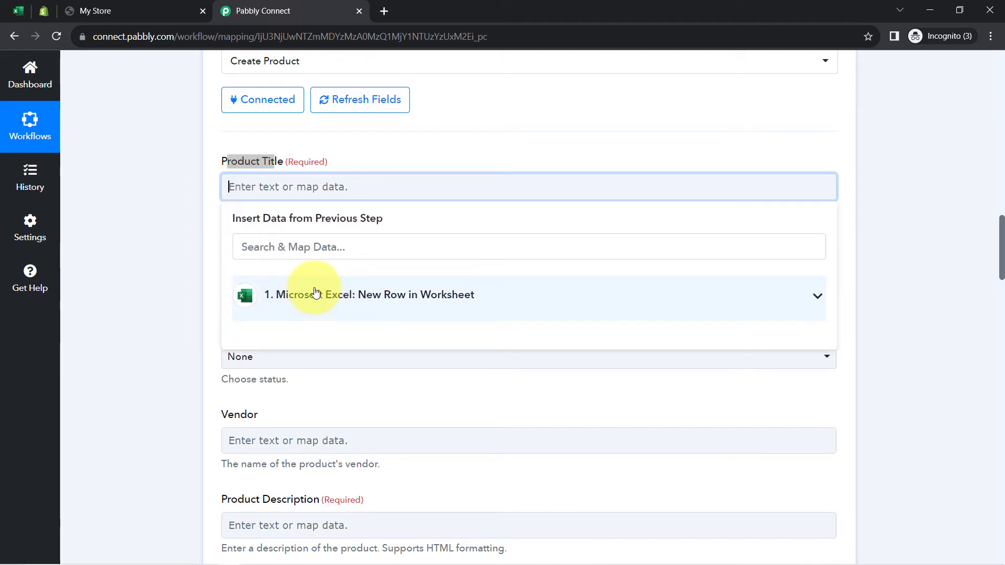
left_click(321, 308)
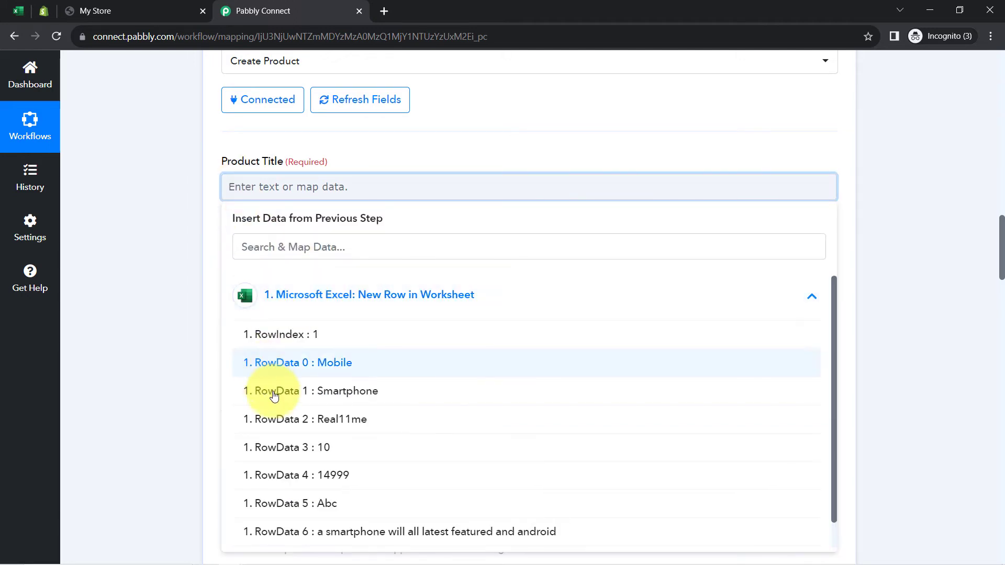
left_click(321, 366)
left_click(184, 240)
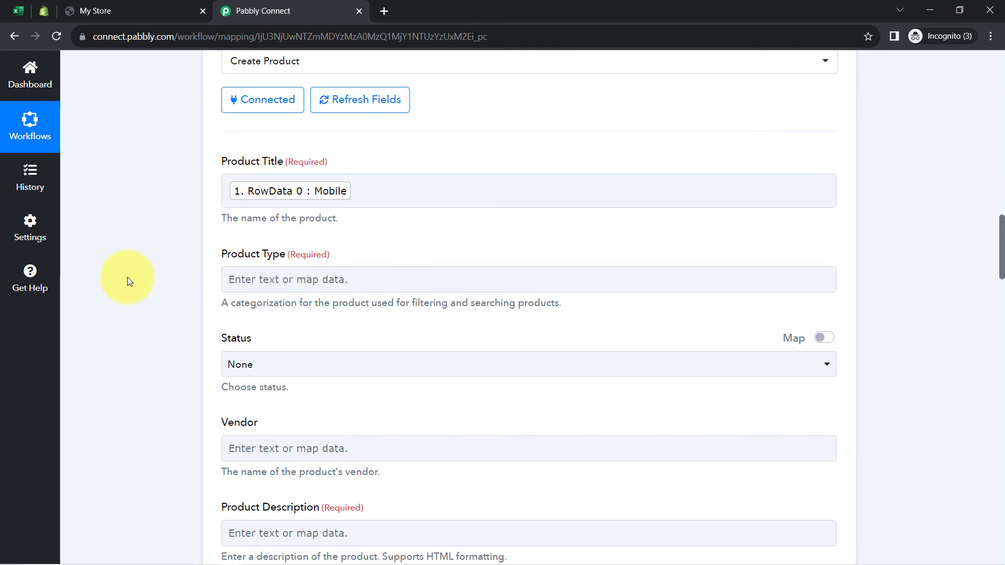
scroll(134, 276, "down", 2)
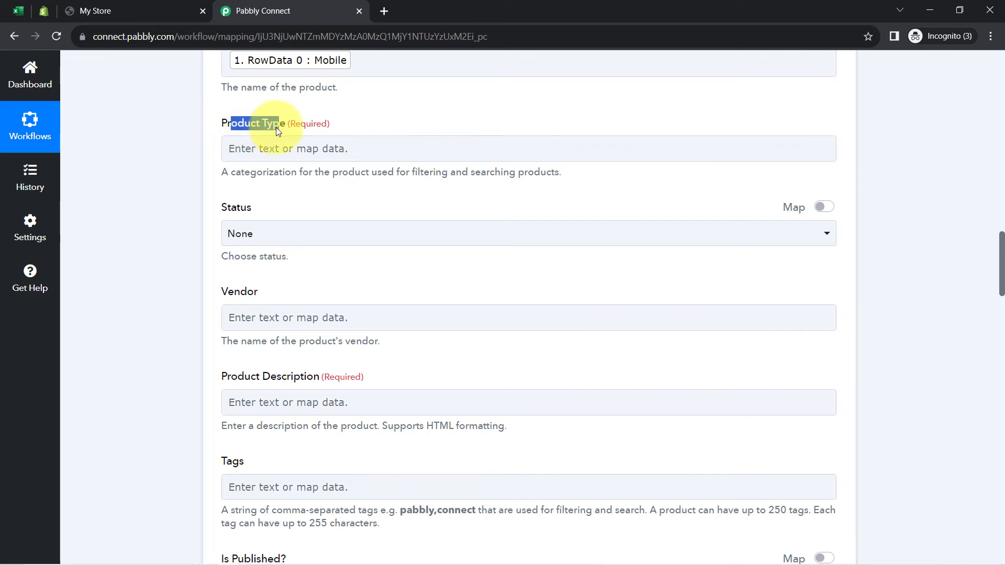
left_click(244, 149)
left_click(270, 255)
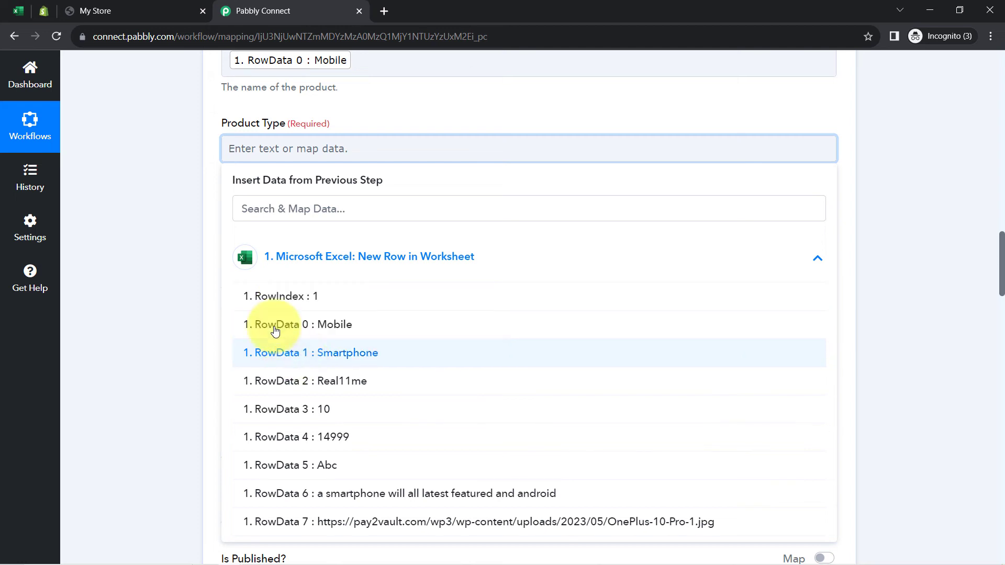
left_click(157, 208)
Replace the Product Title mapping with RowData 1 (Smartphone) from the Microsoft Excel step
left_click(366, 64)
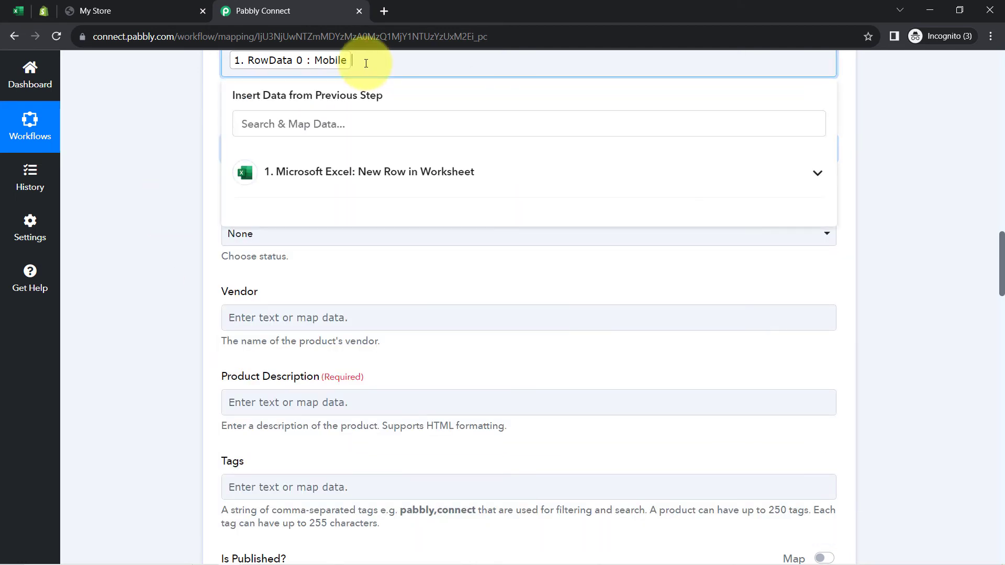
key("BackSpace")
left_click(289, 167)
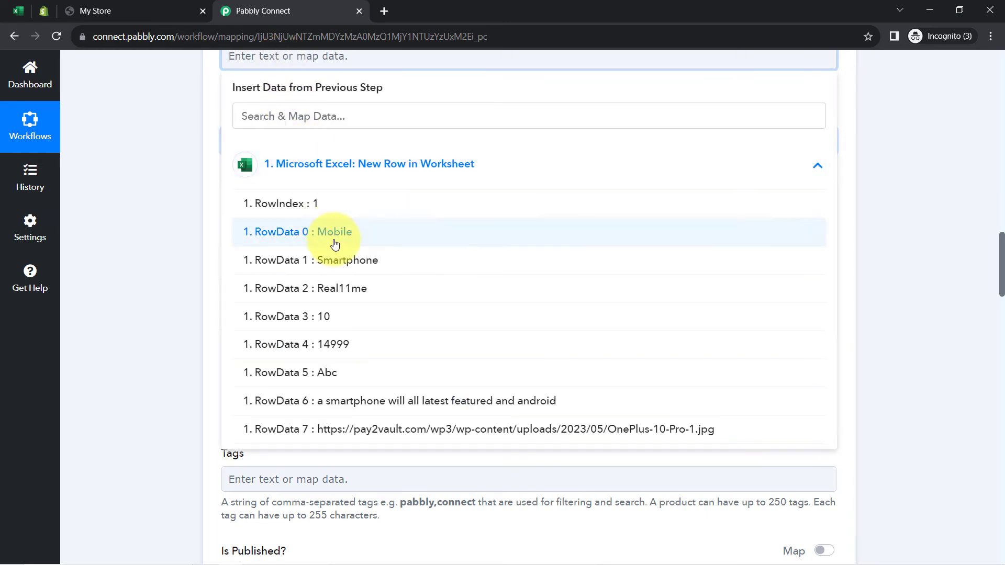
left_click(330, 271)
Map the Product Type to RowData 0 (Mobile) from the Microsoft Excel step
left_click(245, 148)
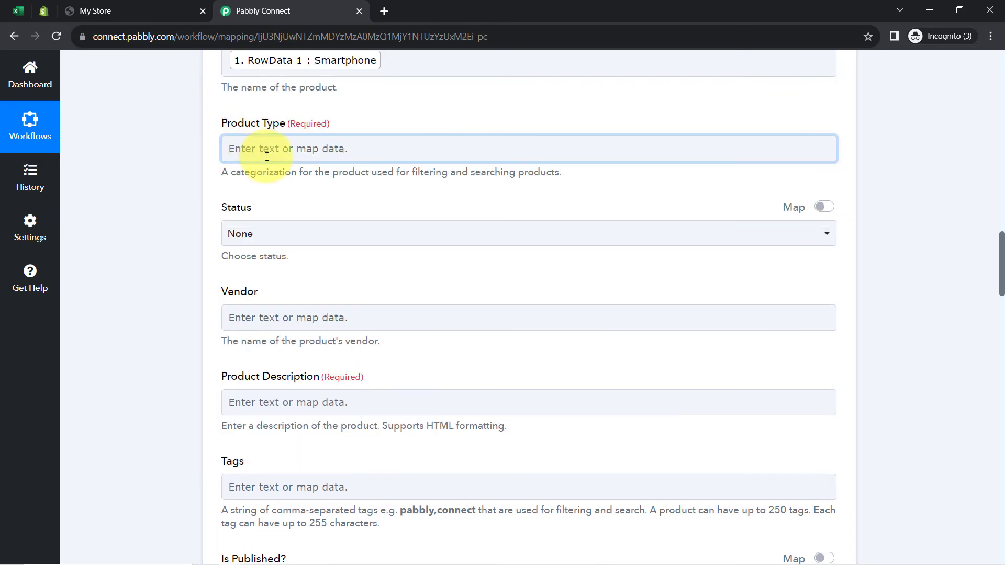
left_click(268, 325)
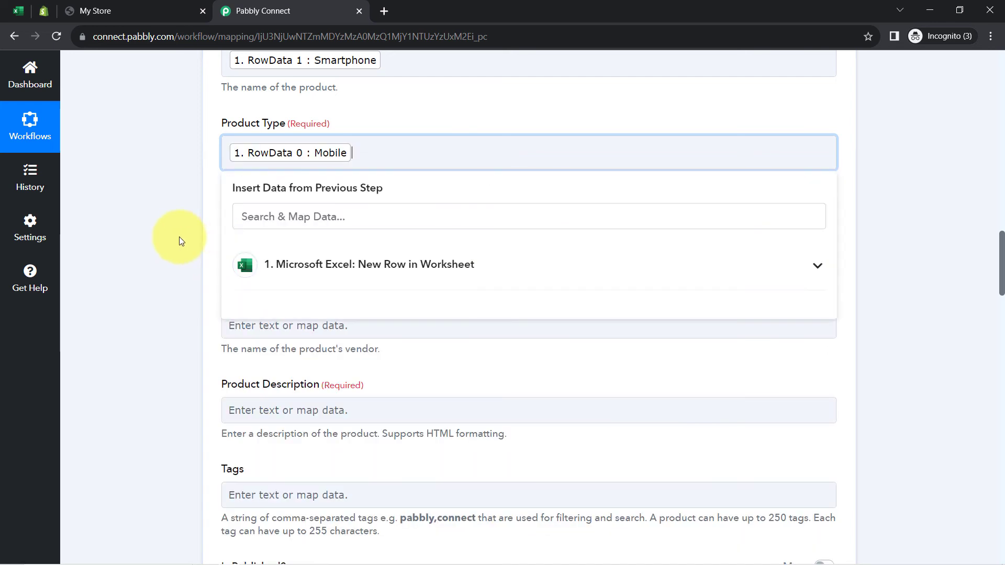
left_click(179, 237)
Set the product Status to Active and map the Vendor to RowData 5 (Abc) from the Microsoft Excel step
left_click(238, 244)
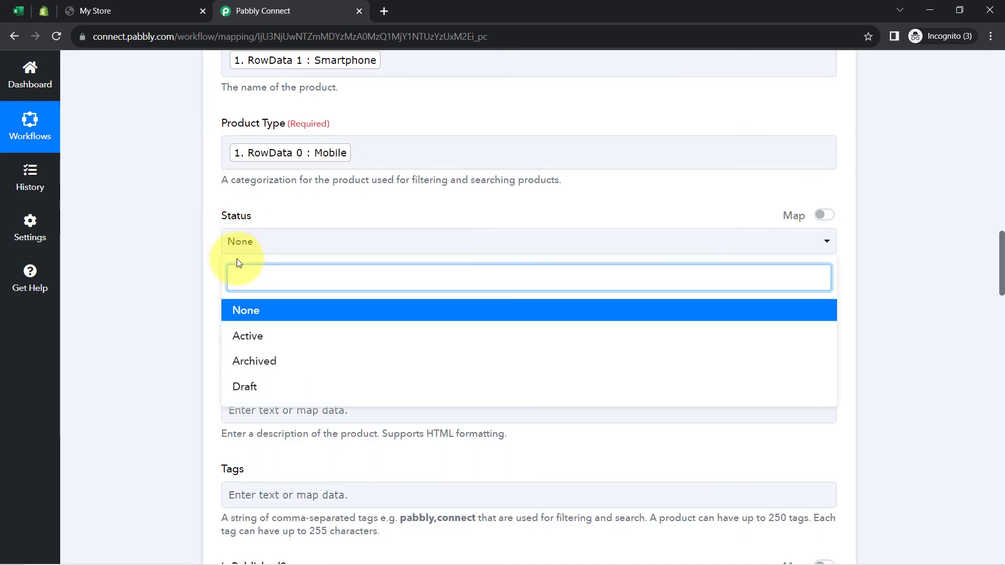
left_click(245, 335)
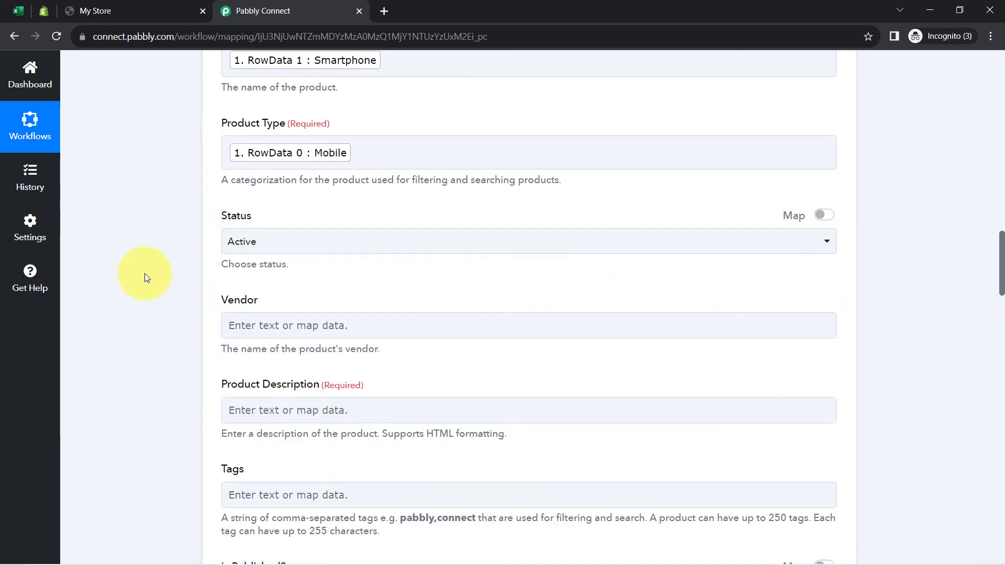
scroll(146, 276, "down", 1)
scroll(146, 276, "down", 2)
left_click(255, 128)
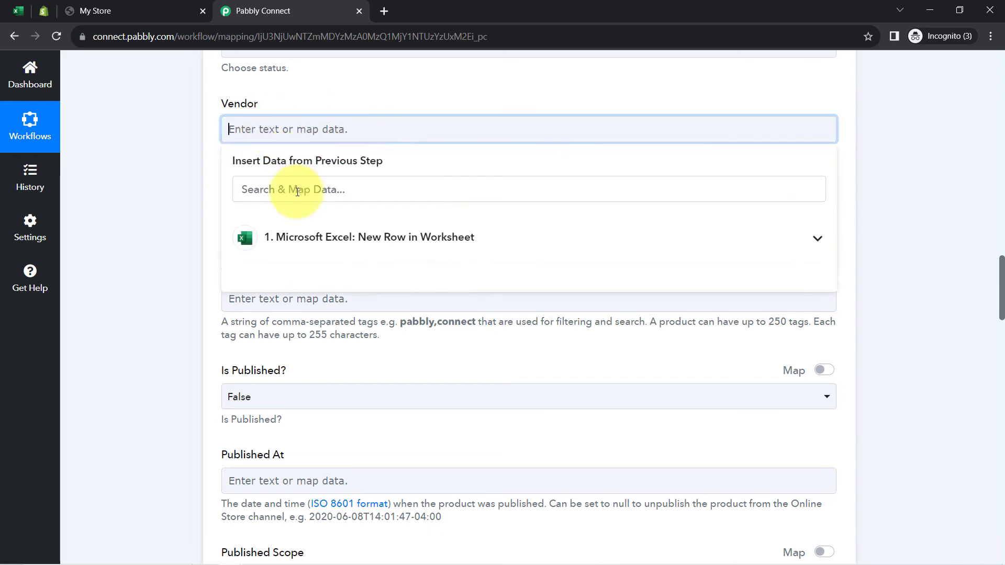
left_click(288, 246)
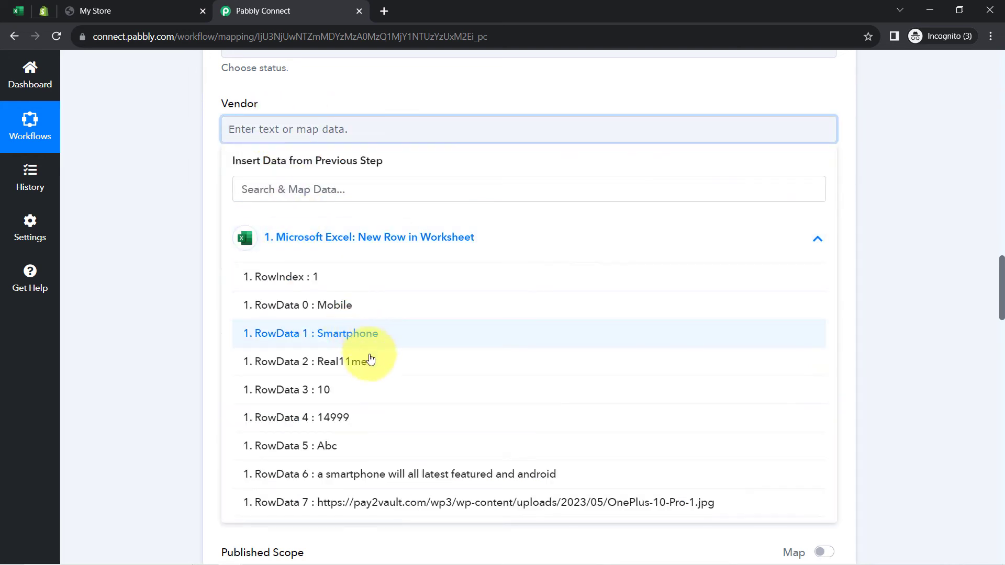
left_click(308, 446)
left_click(187, 246)
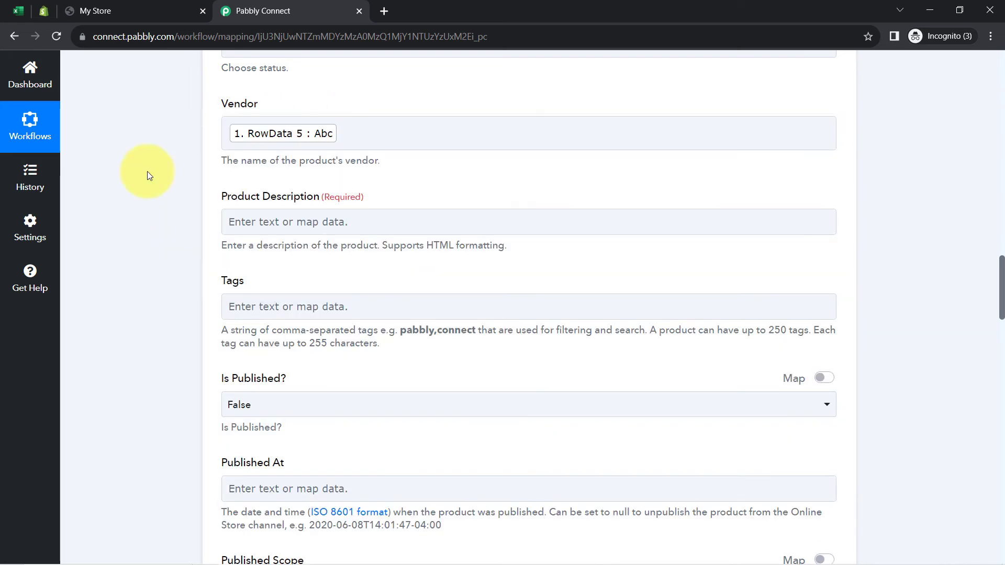
Check the Vendor entry in the Excel worksheet, and map the Product Description in Pabbly Connect to RowData 6 (a smartphone will all latest featured and android)
left_click(27, 6)
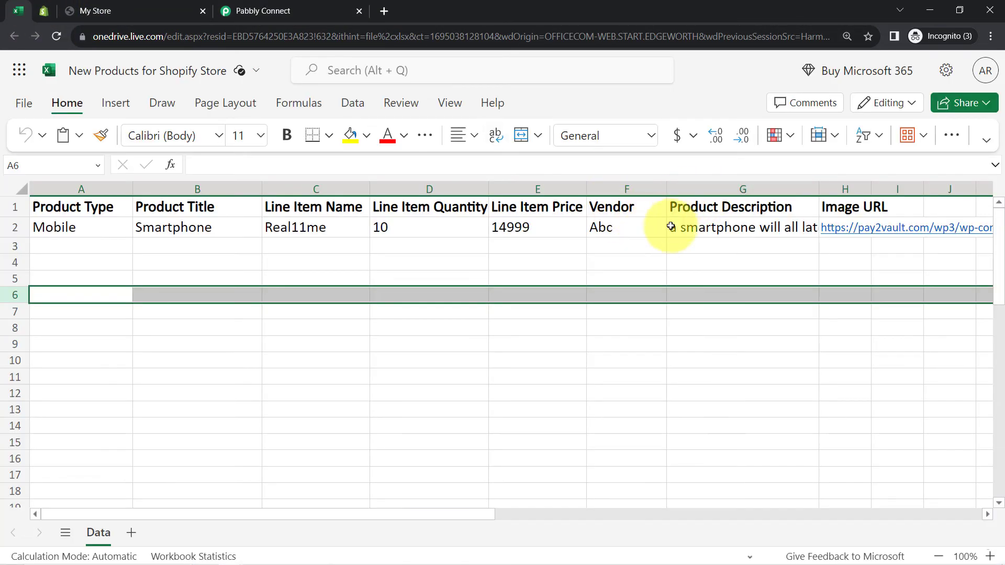
left_click(606, 226)
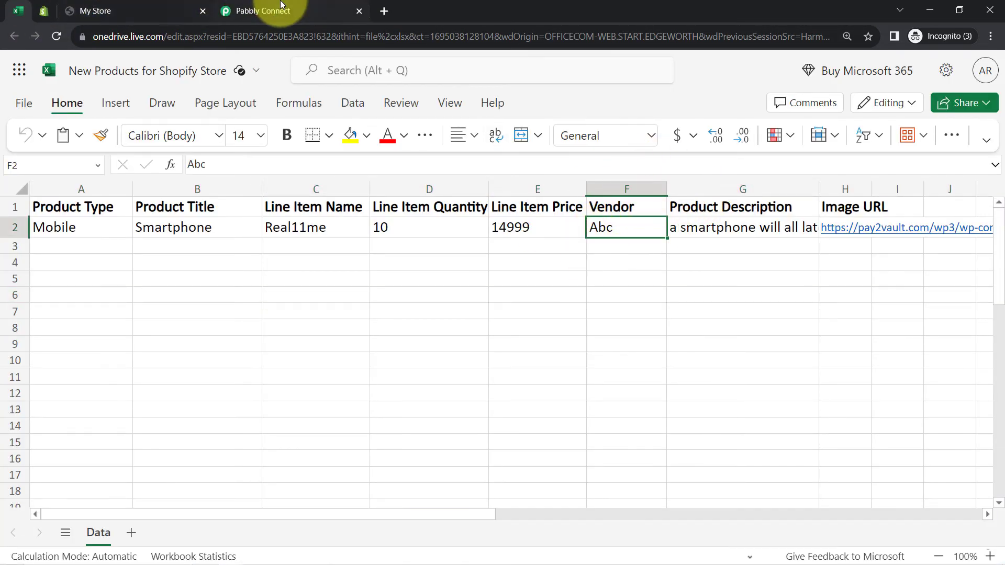
left_click(259, 10)
left_click(239, 221)
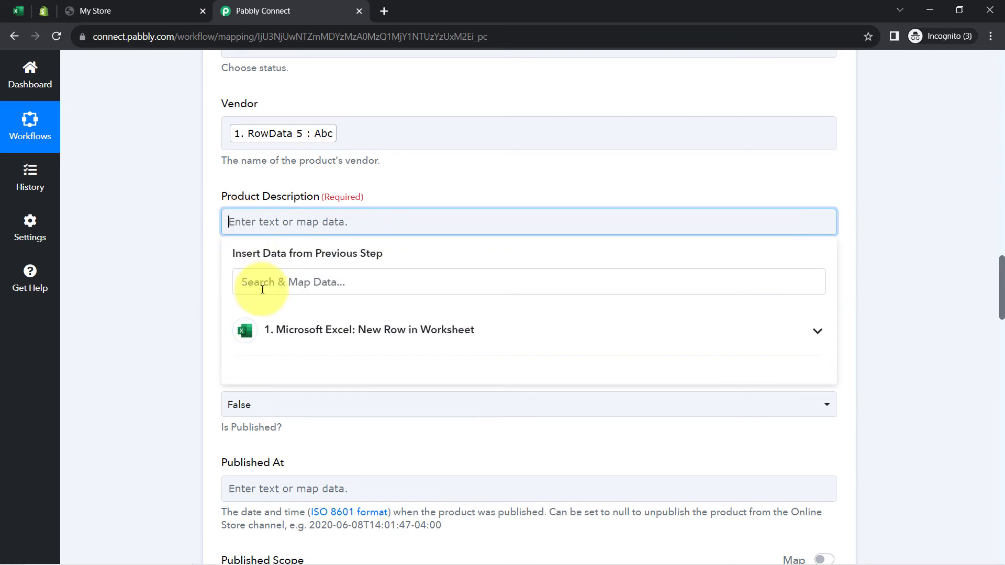
left_click(274, 347)
scroll(254, 429, "down", 5)
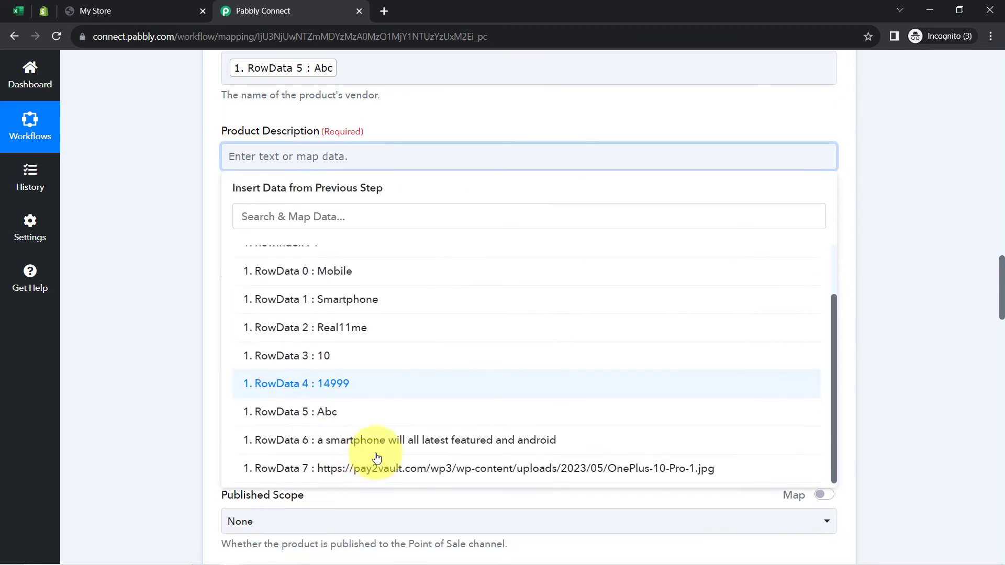
left_click(246, 502)
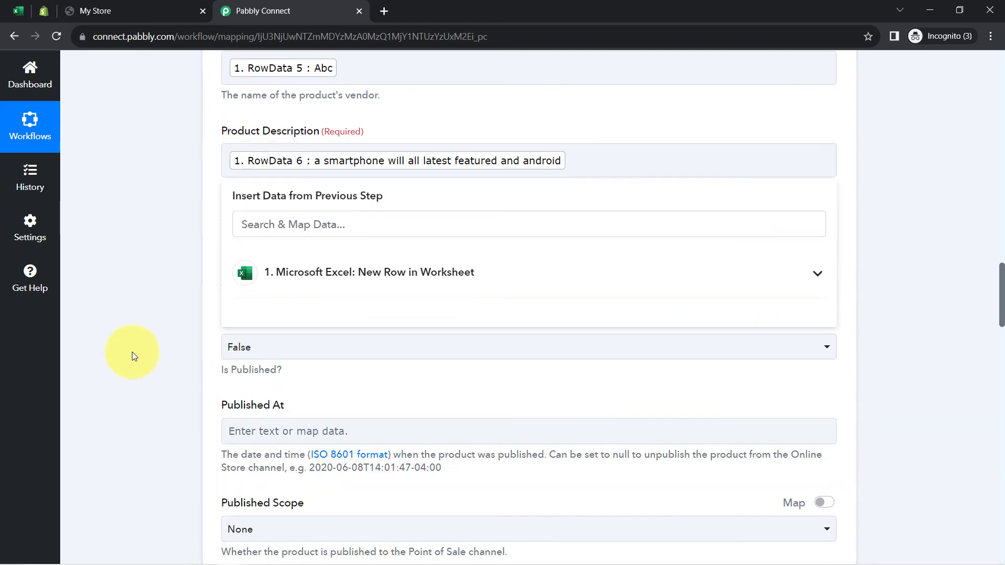
Set Is Published? to True and look over the date format described for Published At
scroll(132, 313, "down", 3)
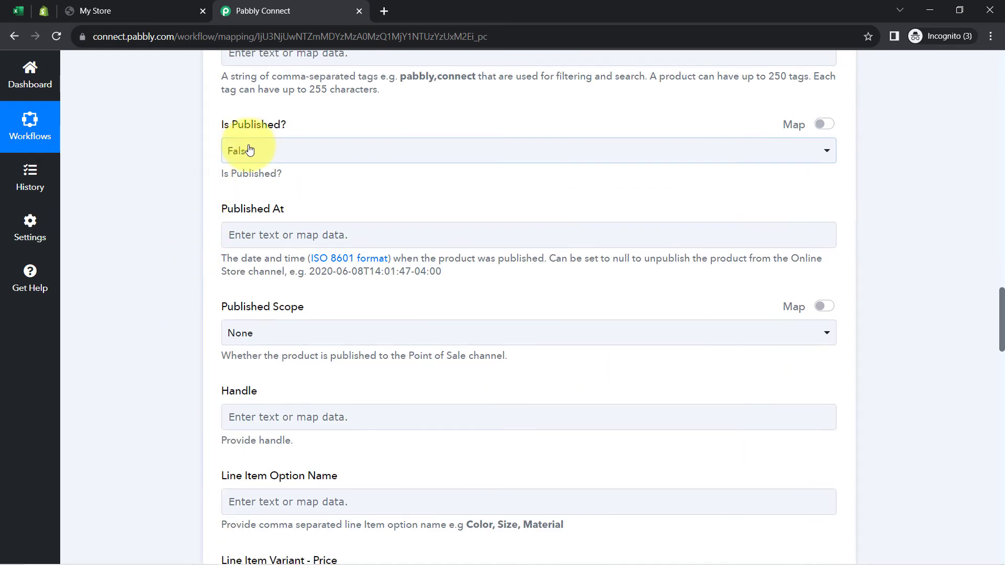
left_click(256, 153)
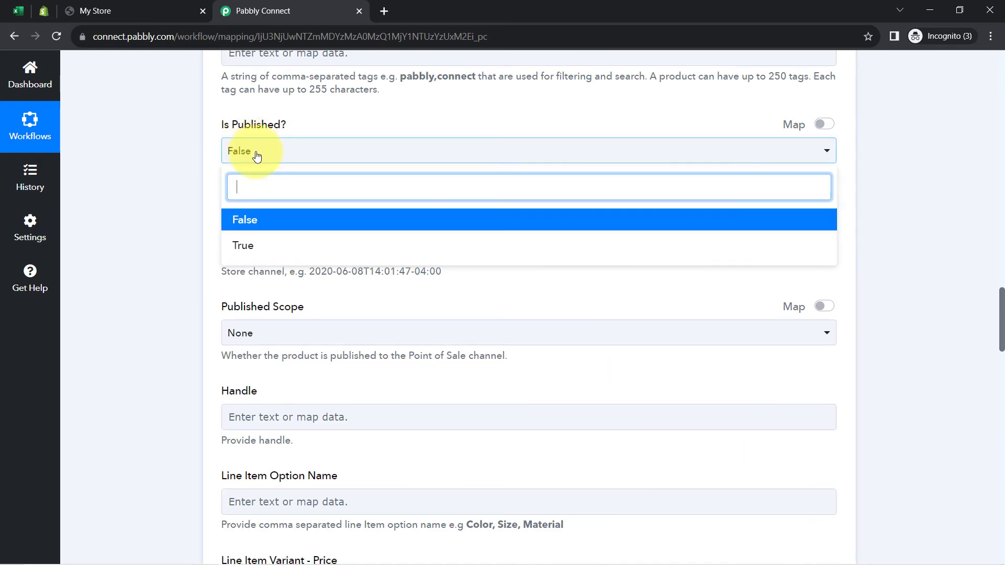
left_click(238, 239)
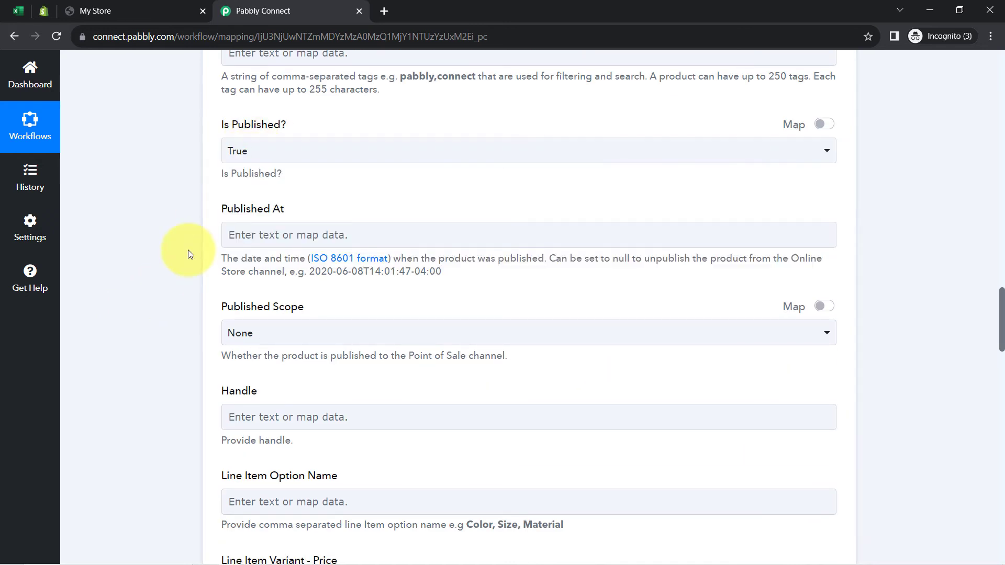
scroll(187, 250, "down", 3)
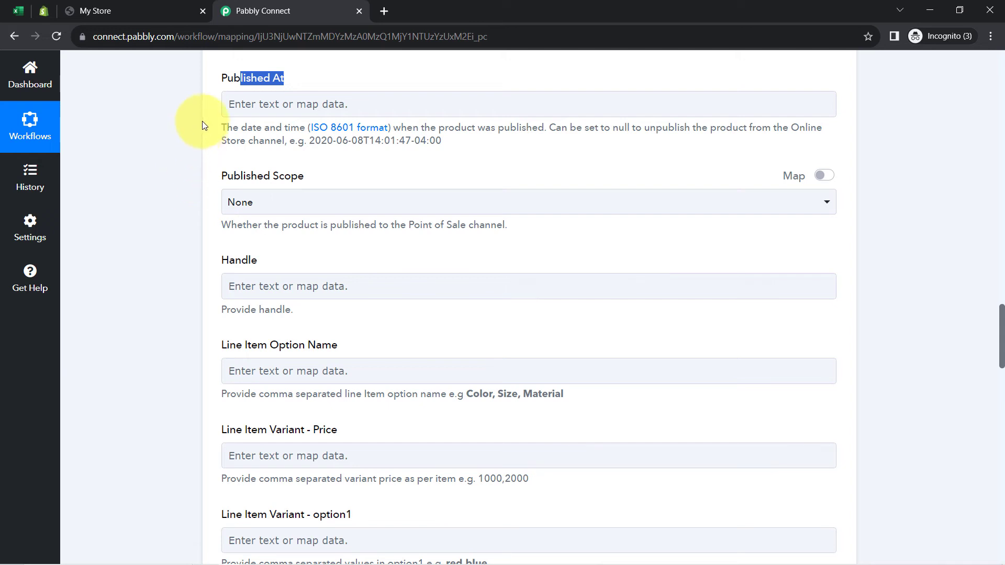
left_click_drag(307, 140, 440, 138)
left_click(152, 255)
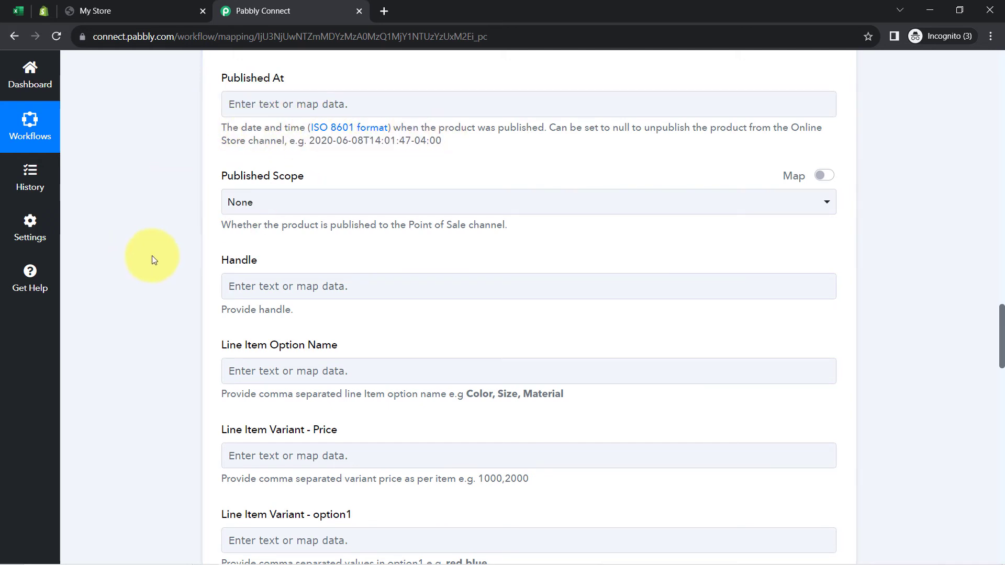
Map the Line Item Option Name to RowData 2 (Real11me) from the Microsoft Excel step
scroll(153, 256, "down", 2)
left_click_drag(226, 215, 291, 229)
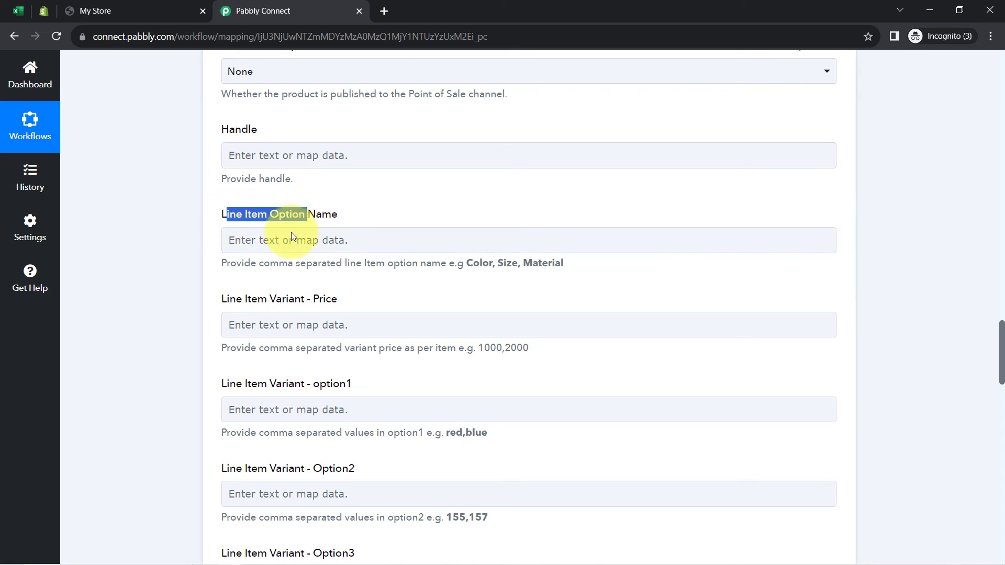
left_click(251, 247)
left_click(245, 345)
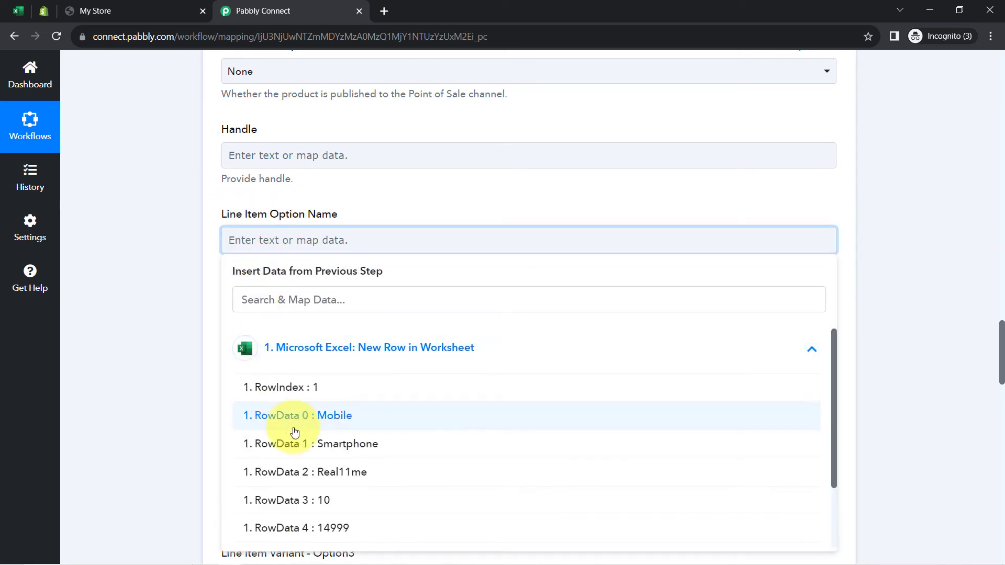
left_click(305, 474)
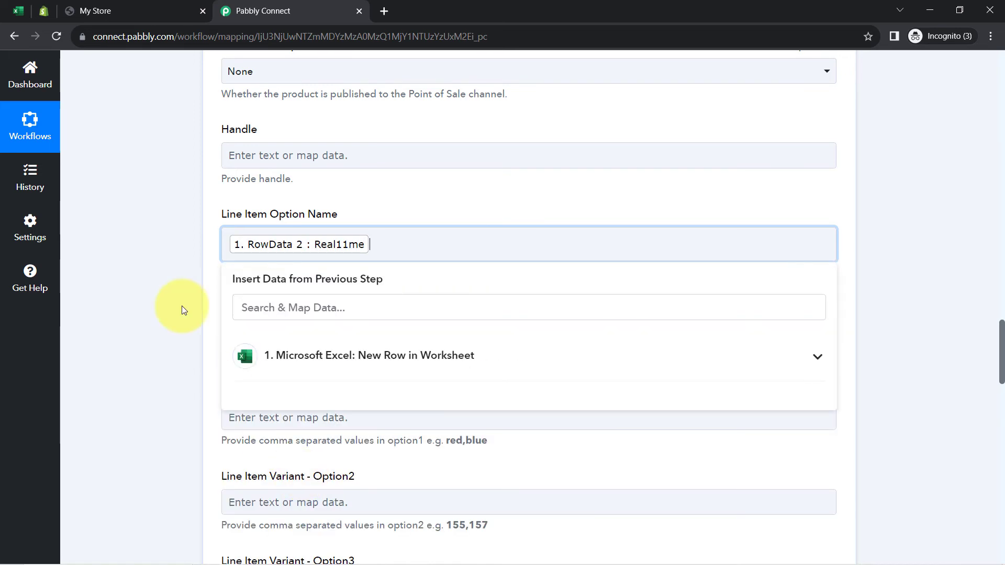
left_click(139, 235)
Map the Line Item Variant - Price to RowData 4 (14999) from the Microsoft Excel step
scroll(209, 218, "down", 1)
left_click(287, 267)
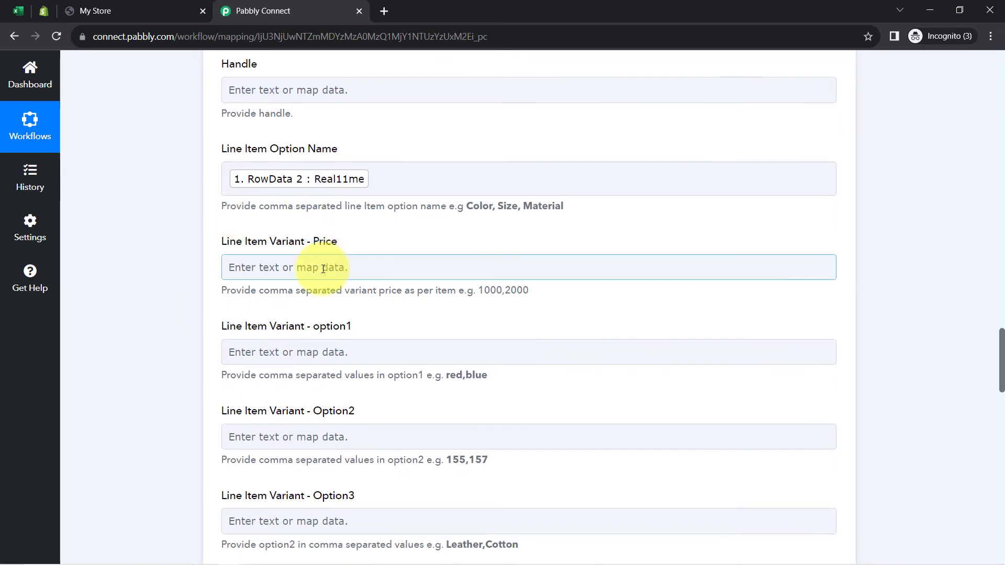
left_click(289, 287)
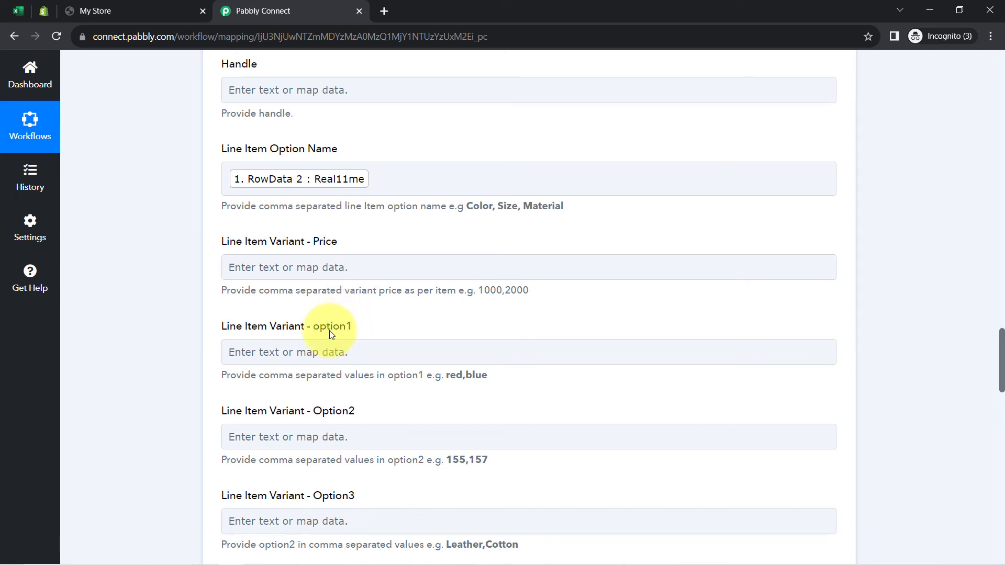
left_click(379, 274)
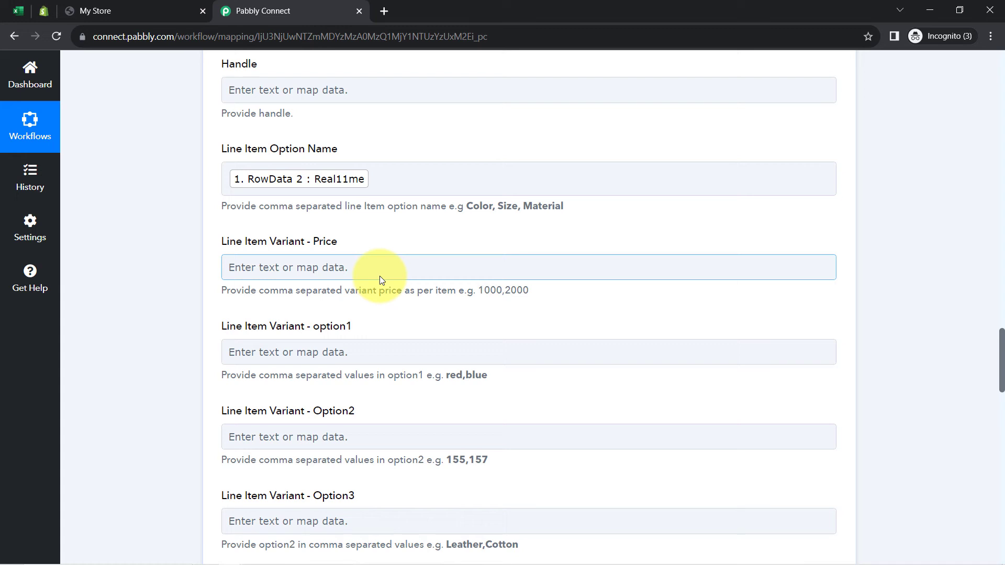
scroll(200, 257, "up", 9)
scroll(199, 257, "down", 9)
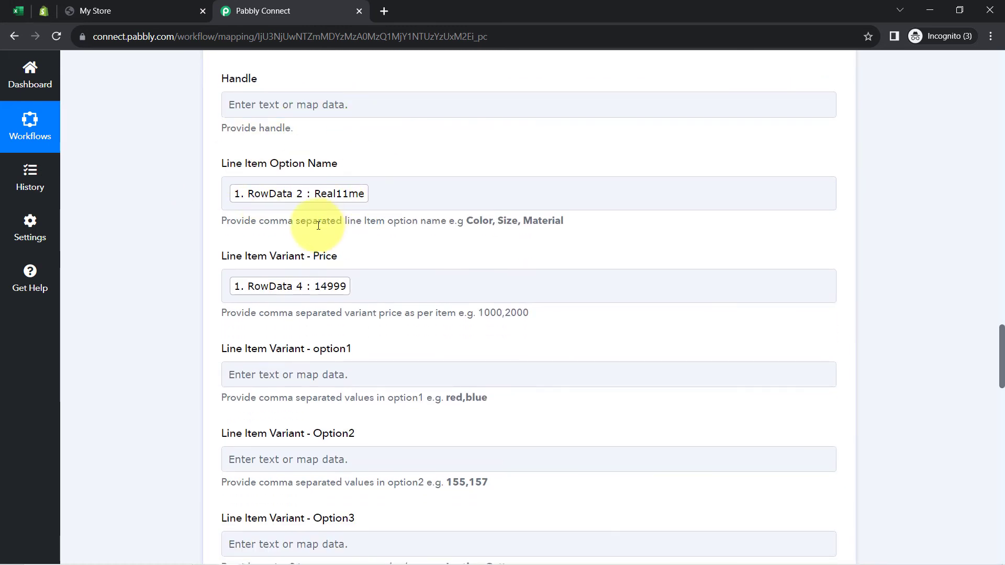
Check the option name, inventory quantity and image URL mappings, and send a test request for the Shopify product
left_click_drag(242, 163, 346, 161)
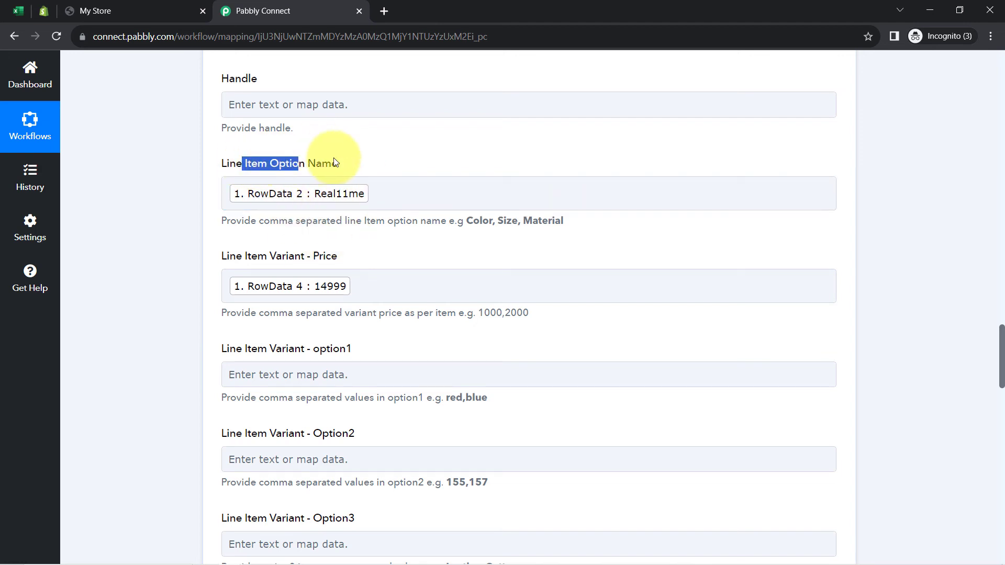
scroll(279, 265, "down", 9)
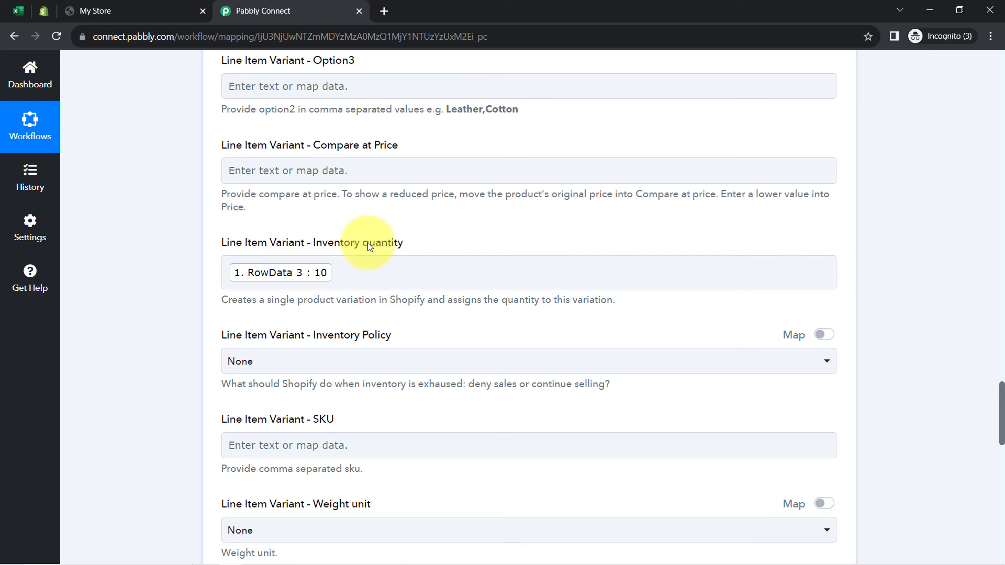
scroll(326, 330, "down", 5)
scroll(326, 339, "down", 5)
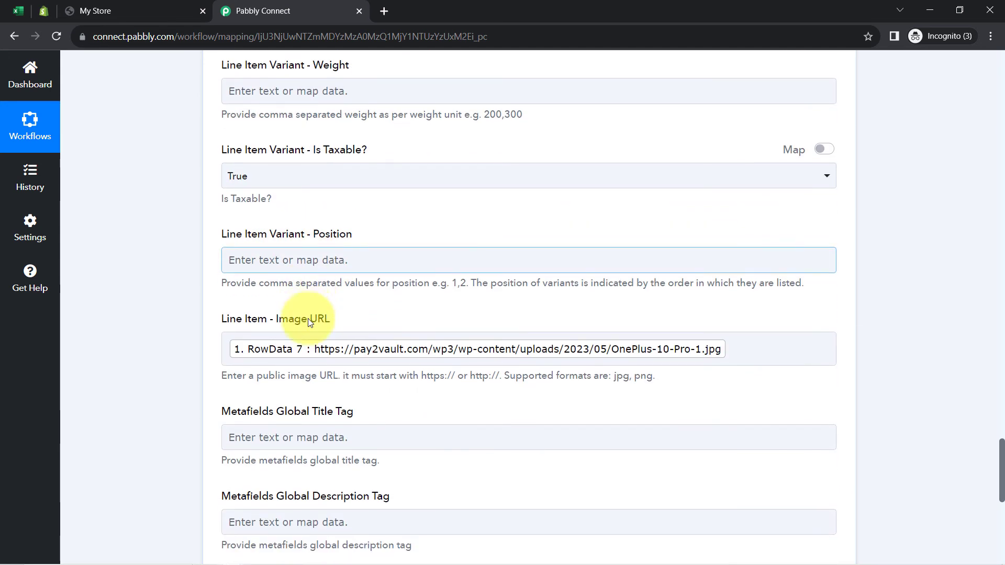
scroll(287, 350, "down", 5)
mouse_move(247, 327)
left_click(236, 360)
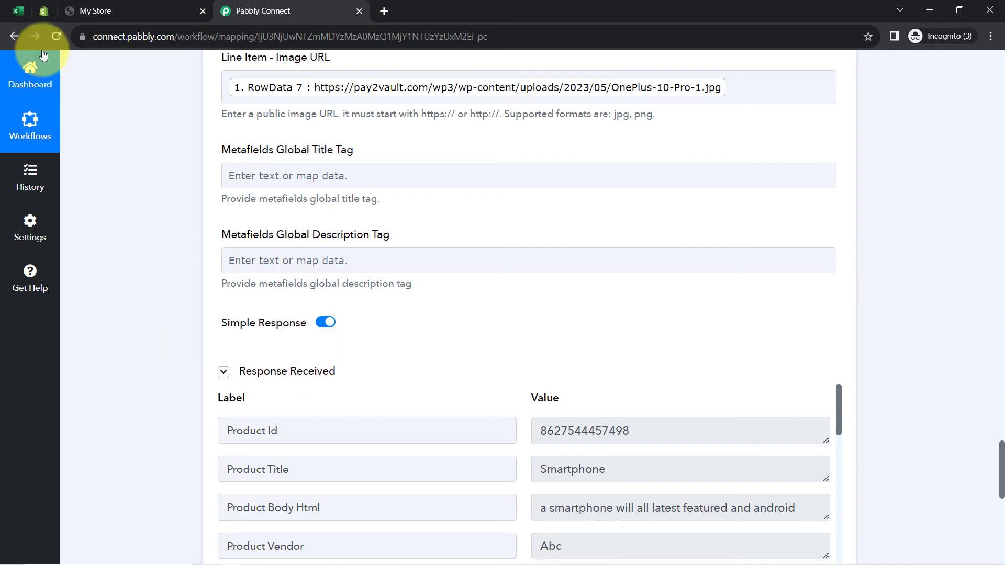
Switch to the Shopify admin, refresh the Products list and open the Smartphone product that has 10 in stock
left_click(45, 10)
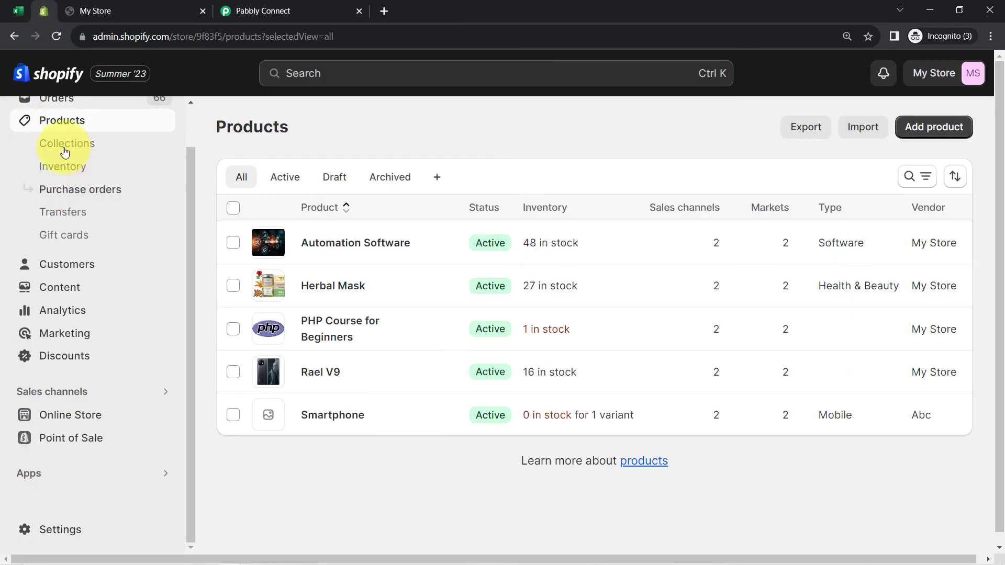
scroll(61, 187, "up", 1)
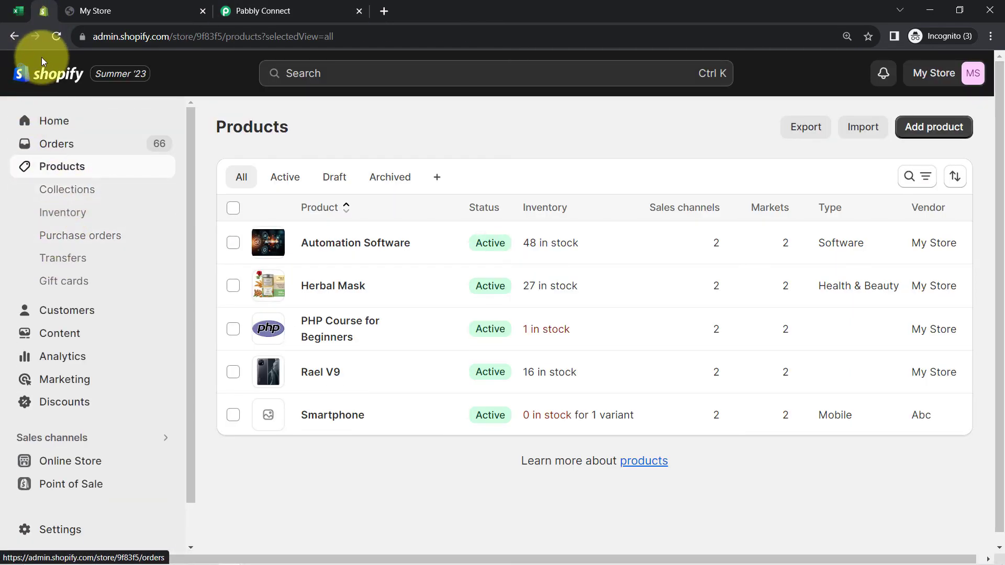
left_click(58, 36)
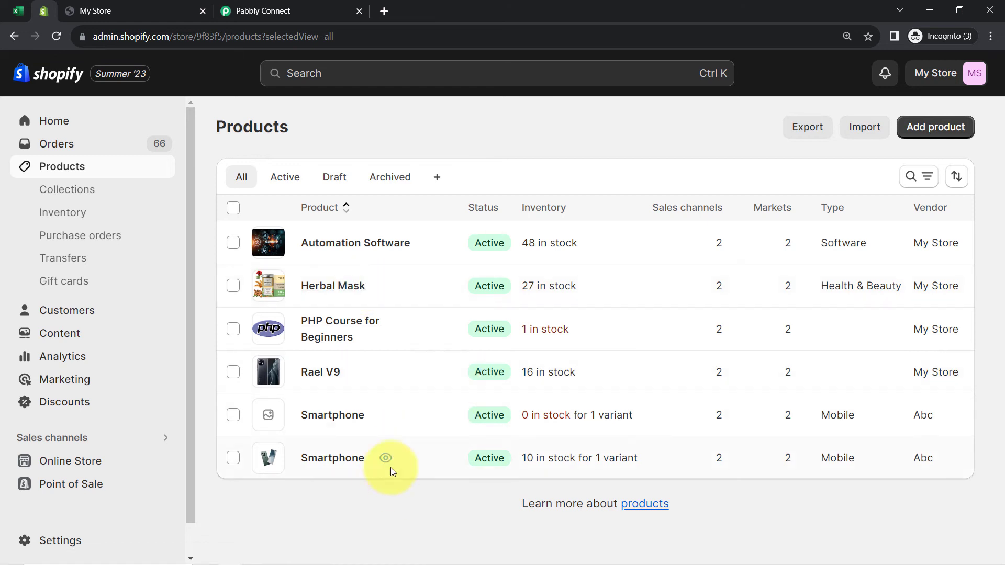
left_click(344, 460)
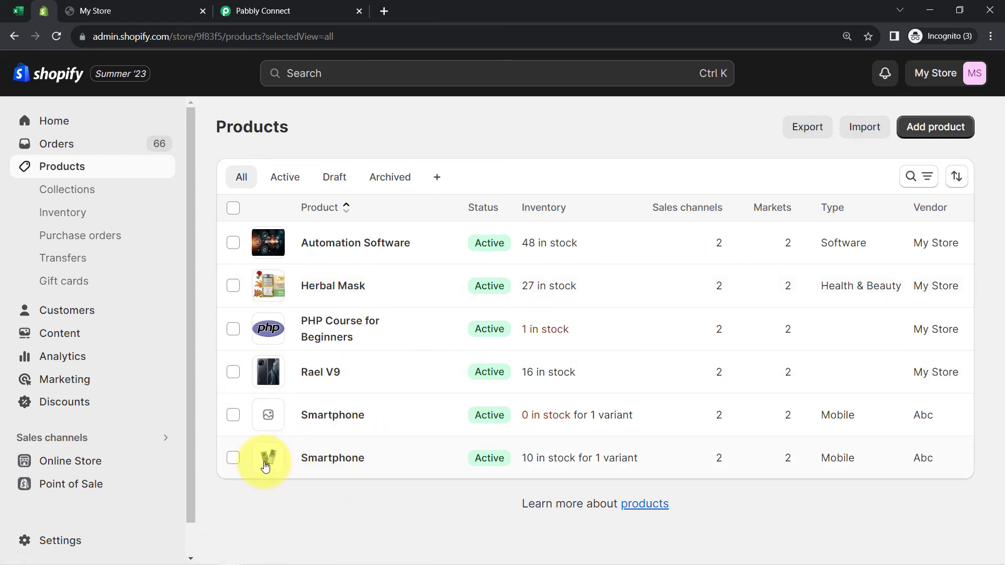
left_click(343, 464)
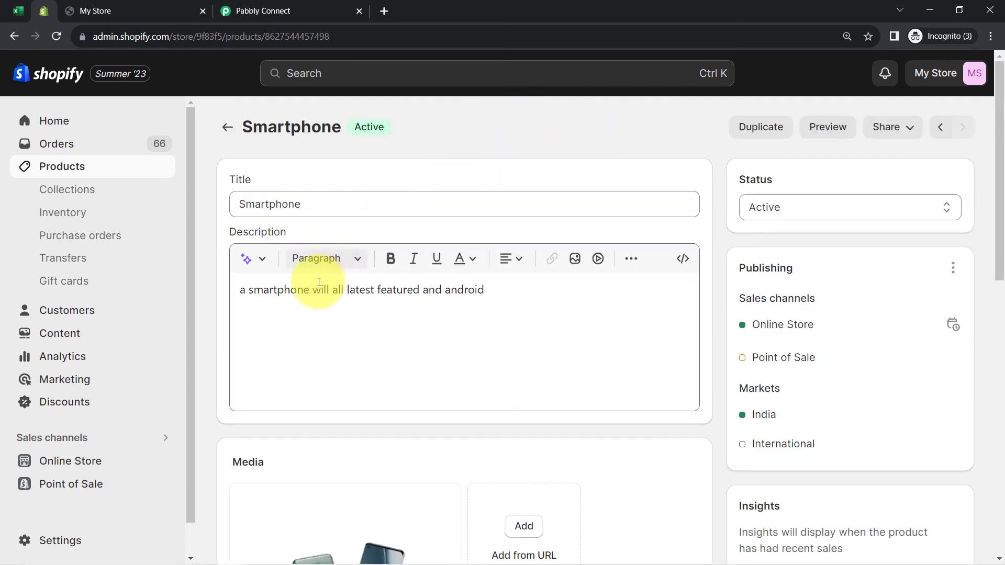
Review the Smartphone product's description, media, product type, vendor, price and inventory, and return to the Pabbly Connect workflow
left_click_drag(277, 290, 464, 305)
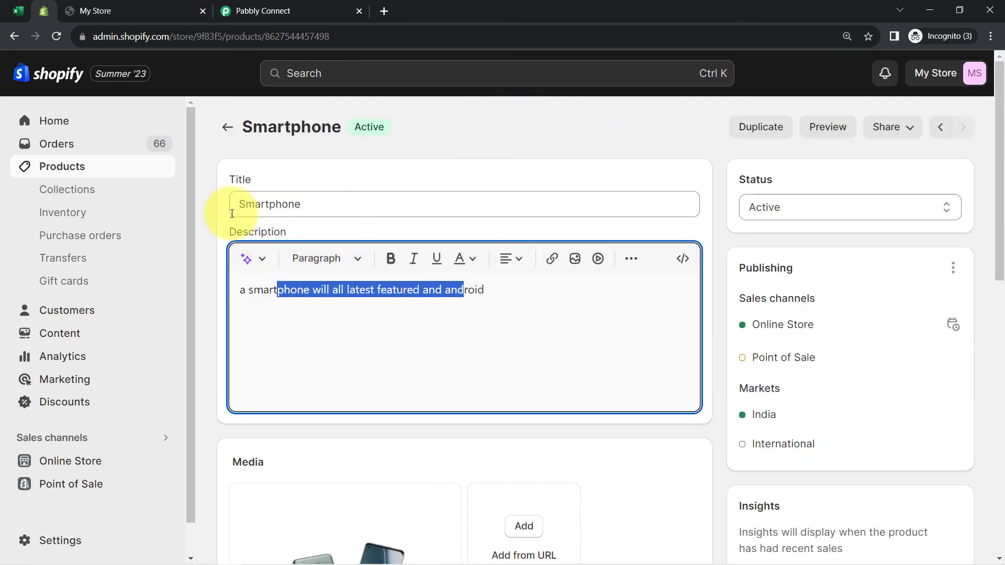
scroll(913, 430, "down", 4)
scroll(486, 254, "down", 4)
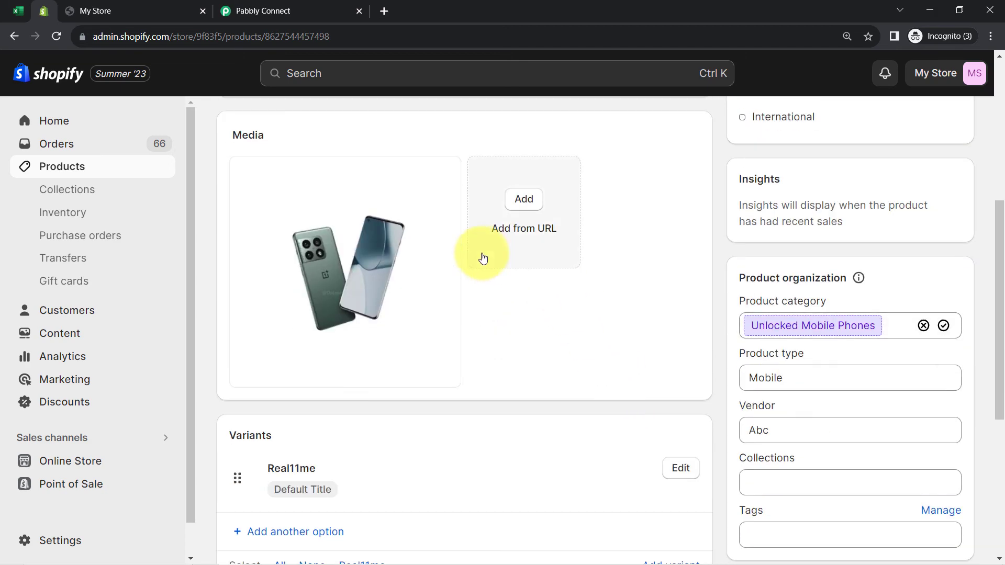
scroll(413, 336, "down", 5)
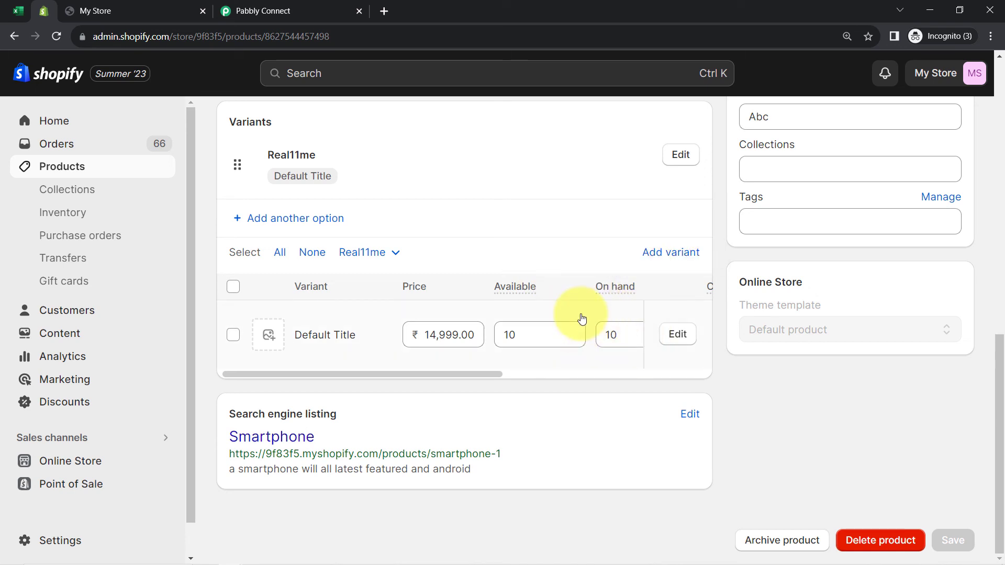
left_click(236, 5)
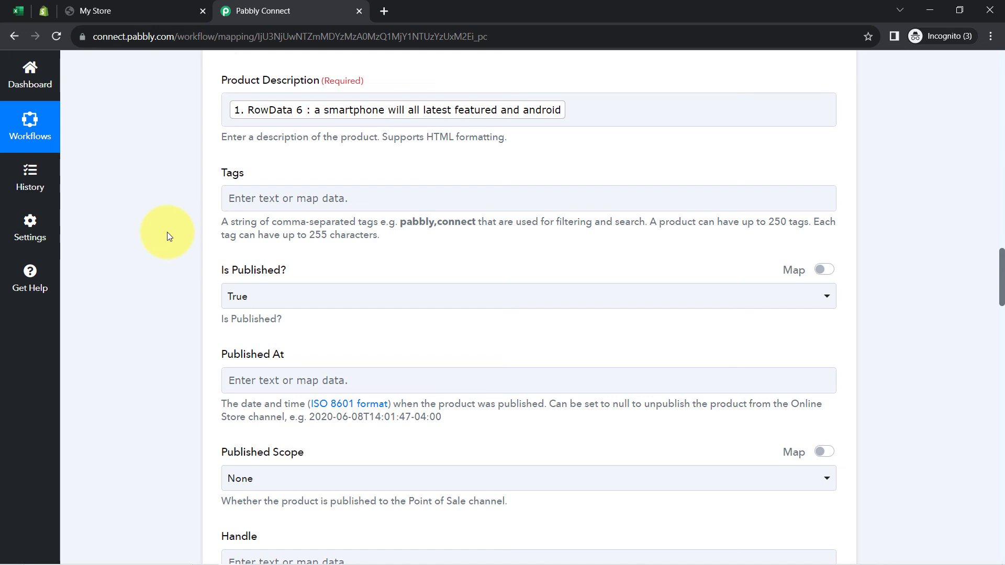
Return to the start of the workflow and collapse the Microsoft Excel trigger and the Shopify Create Product action
scroll(165, 274, "up", 20)
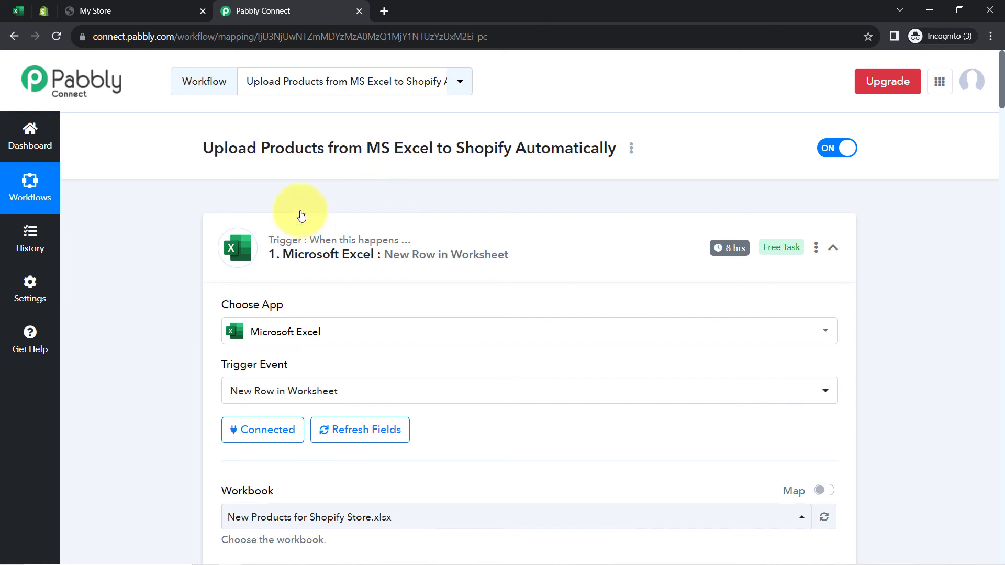
left_click_drag(229, 148, 587, 142)
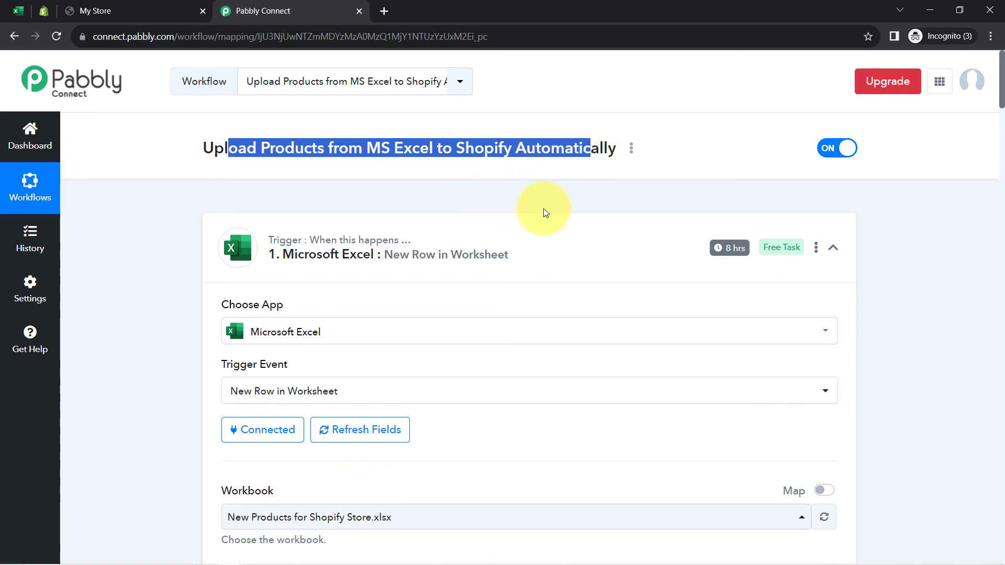
mouse_move(739, 248)
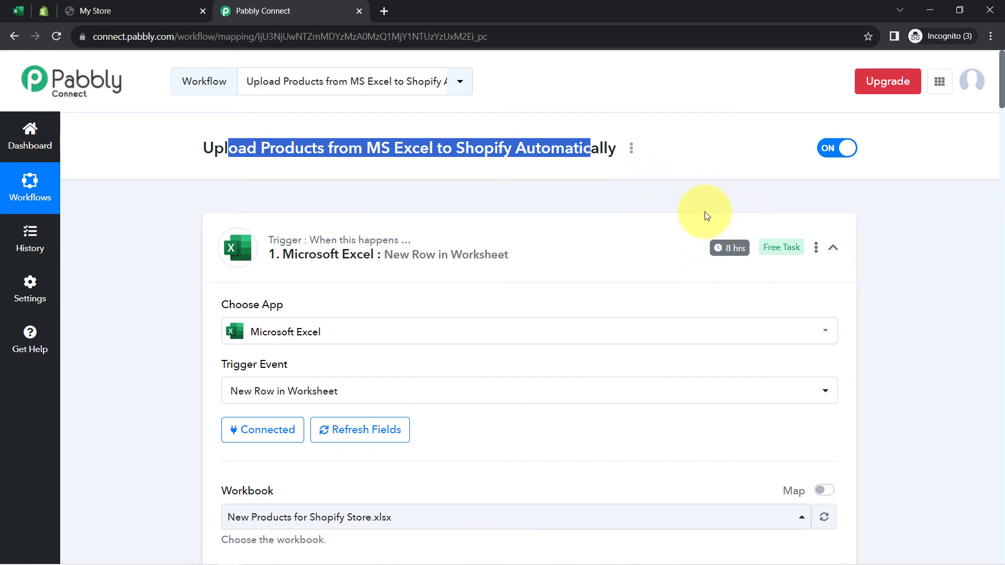
key("End")
key("ctrl+shift+Left")
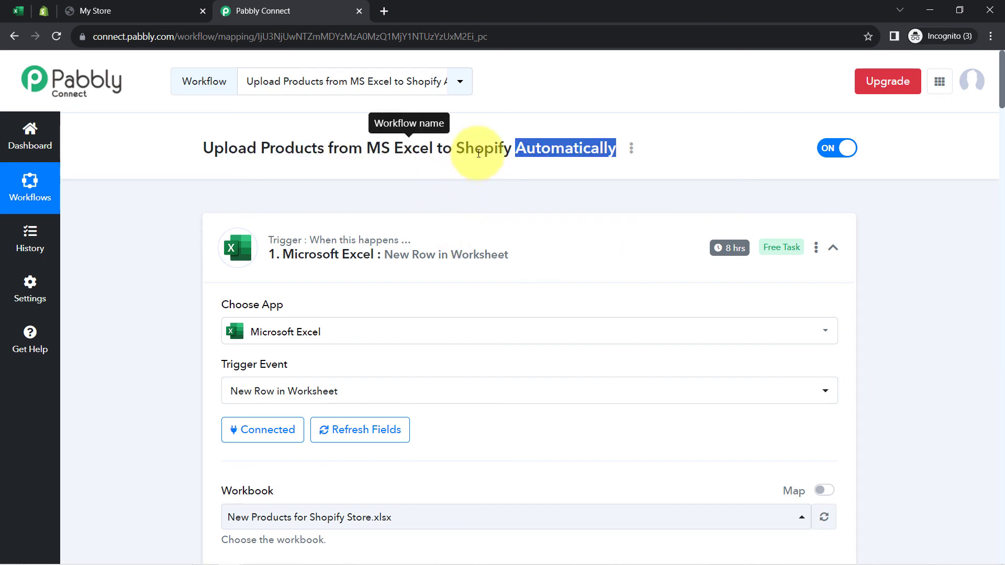
left_click(343, 239)
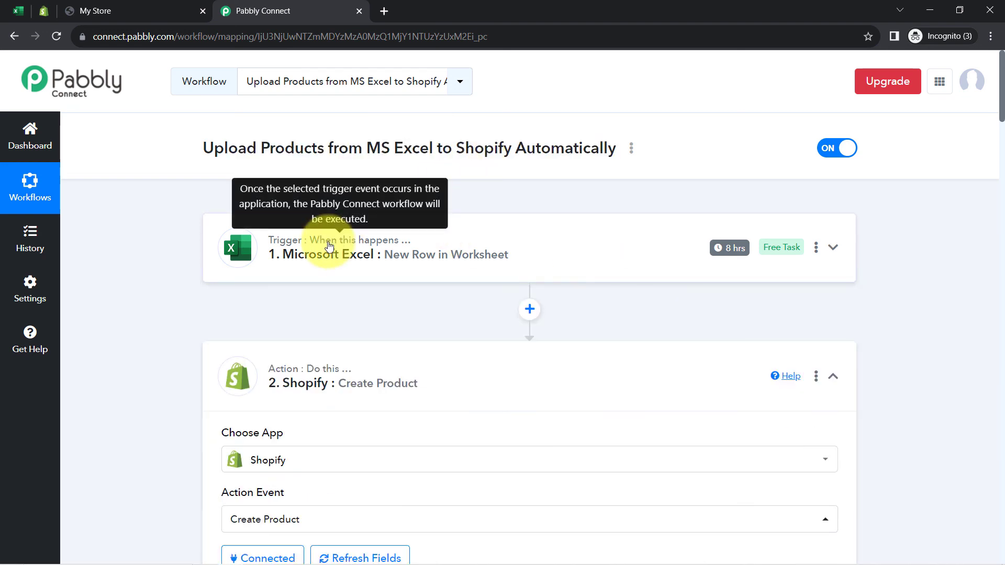
left_click(296, 377)
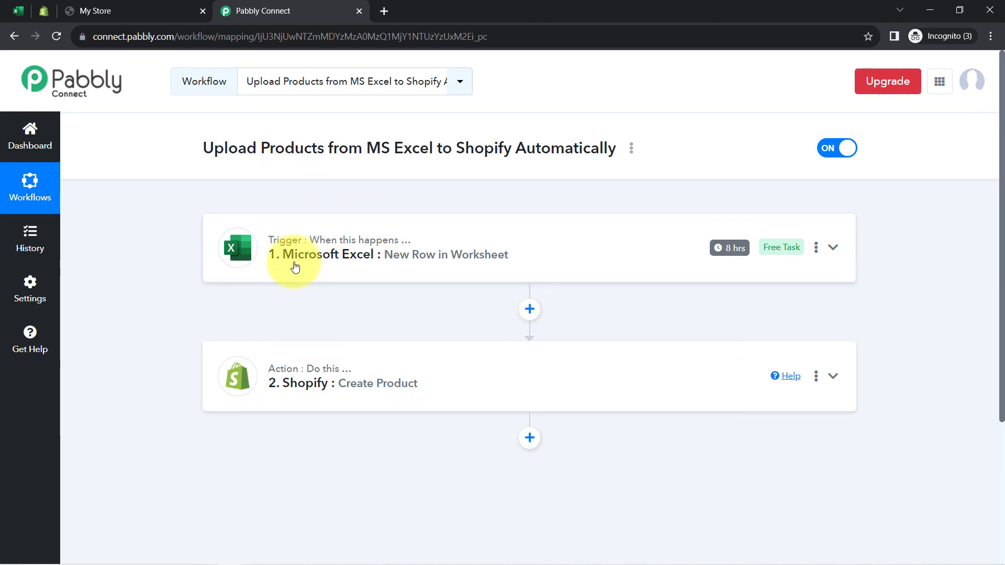
Open the sharing options for the Upload Products from MS Excel to Shopify Automatically workflow, copy its share link and close the dialog
left_click(633, 151)
left_click(532, 214)
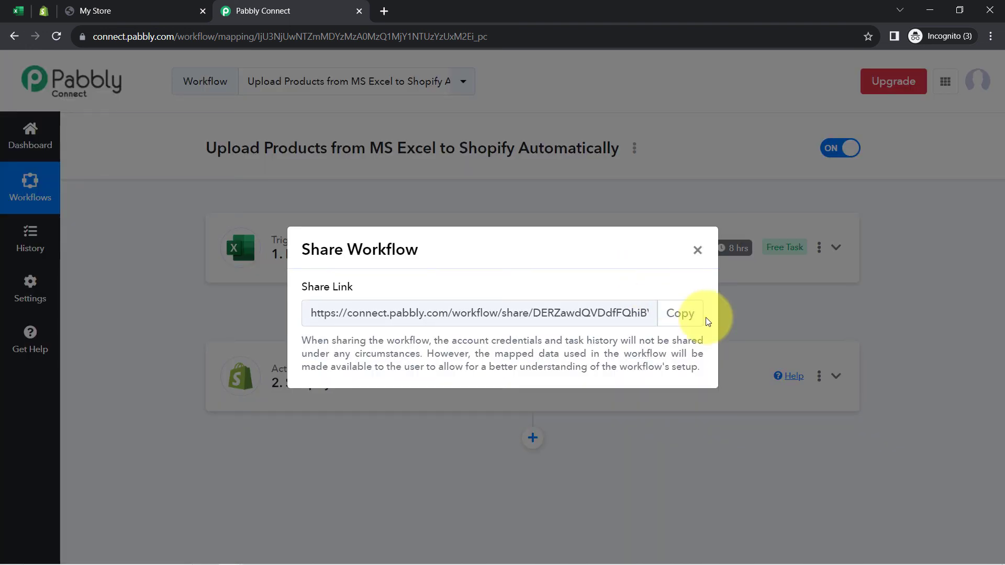
left_click(689, 322)
left_click(689, 323)
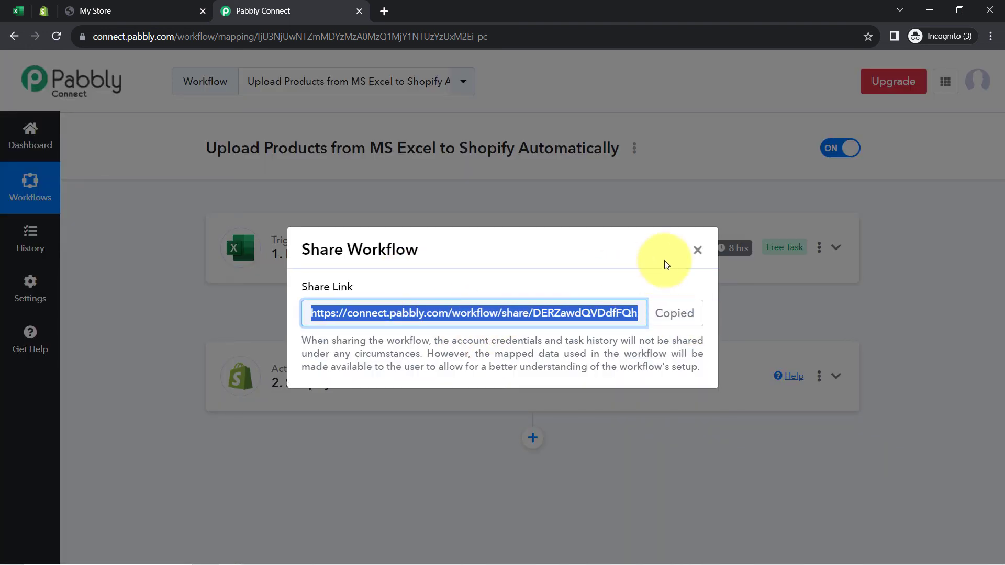
left_click(696, 252)
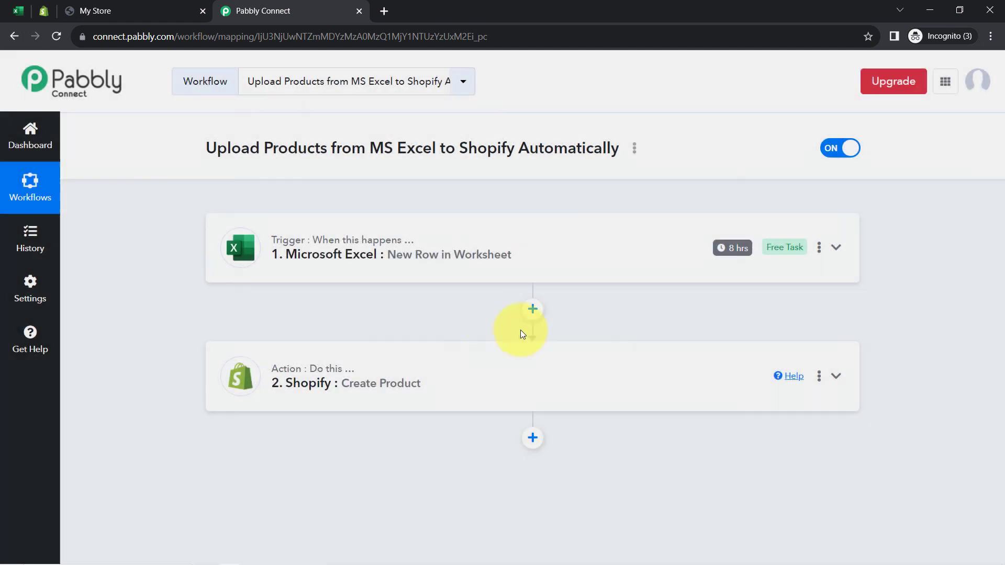